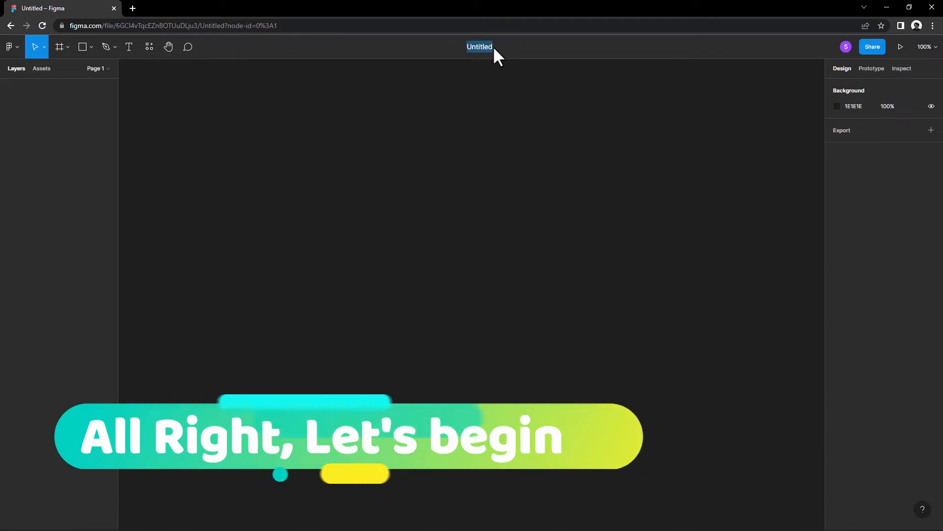
# Step: Rename the Untitled file as "service"
pyautogui.write('servi')
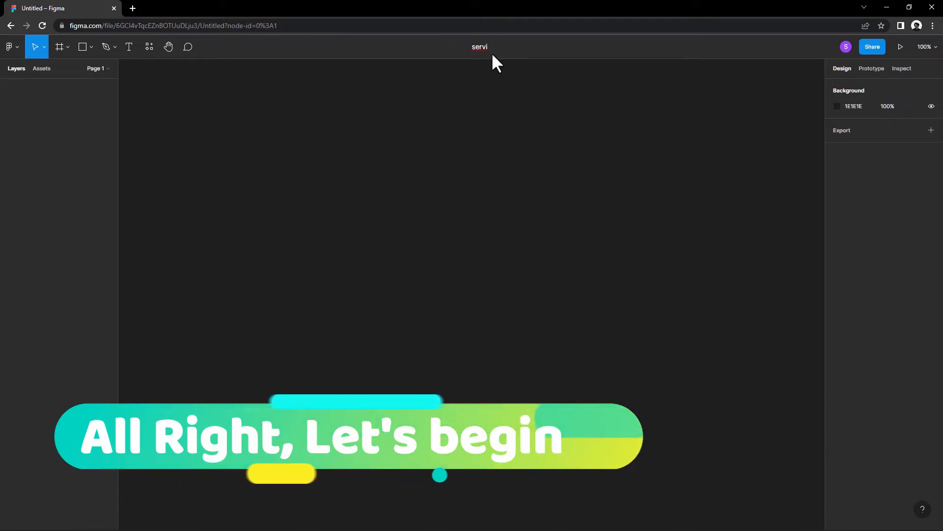
pyautogui.write('ce')
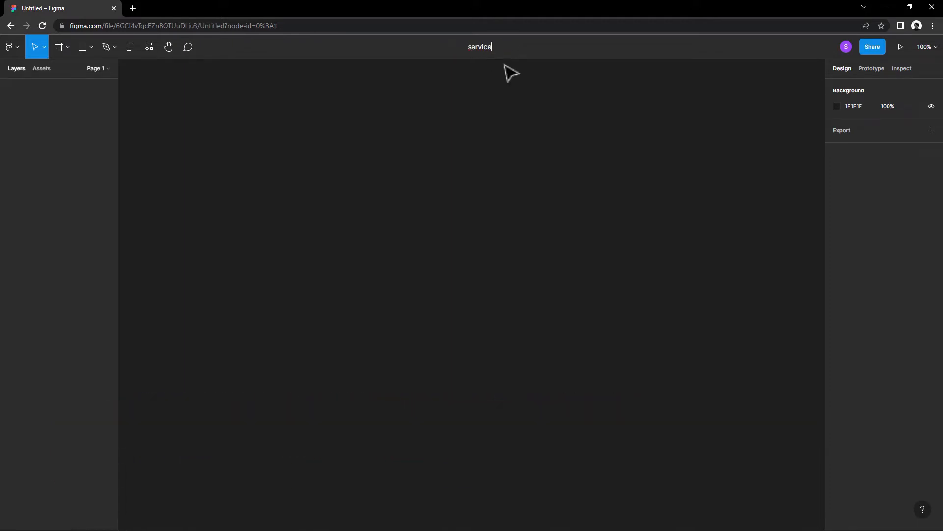
pyautogui.press('Return')
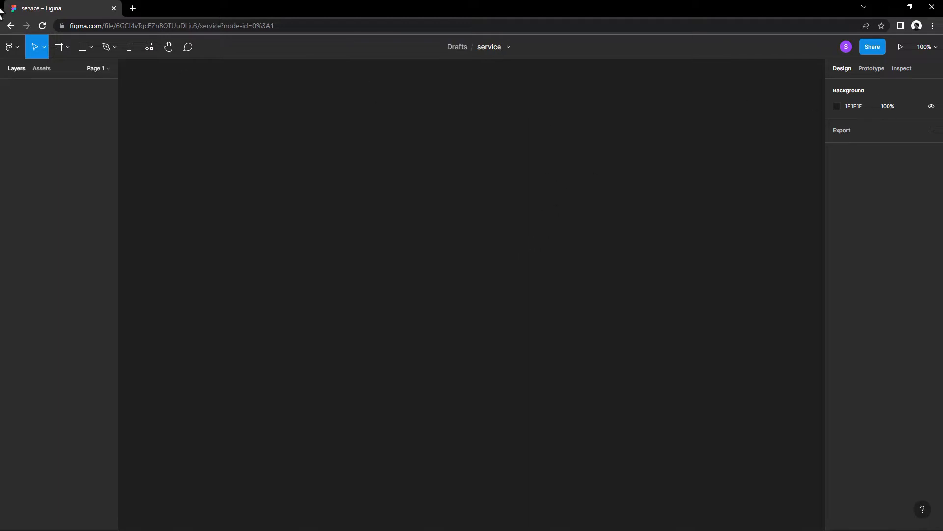
# Step: Create a Desktop preset frame of 1440 × 1024 on the canvas and select it
pyautogui.click(68, 47)
pyautogui.click(69, 70)
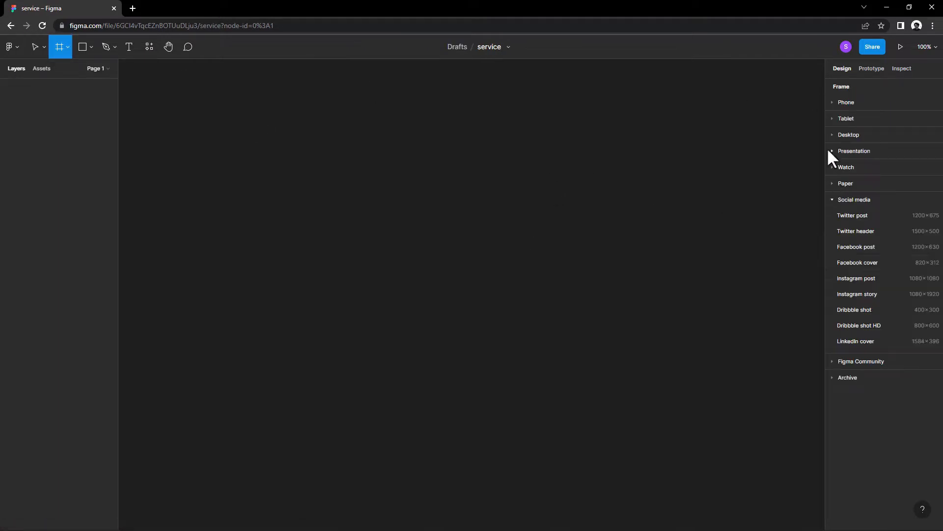
pyautogui.click(832, 134)
pyautogui.click(853, 182)
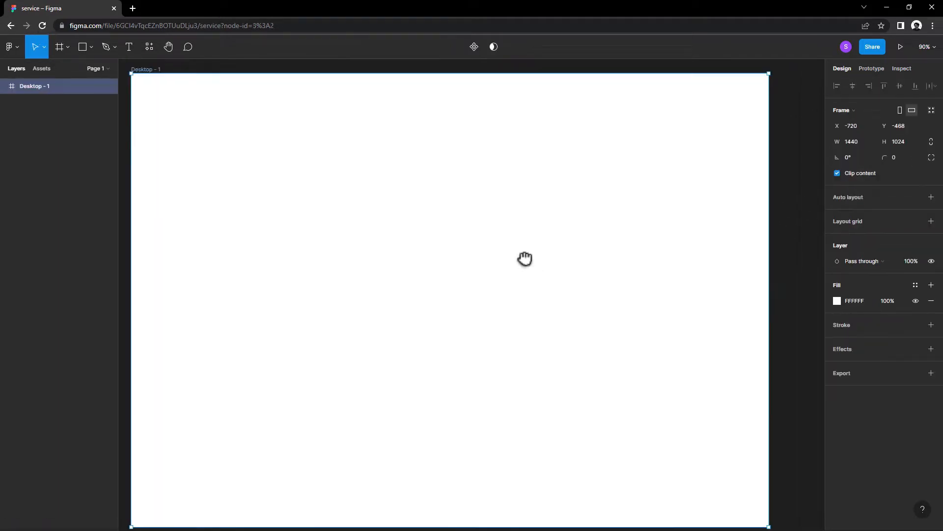
pyautogui.scroll(-2, 529, 258)
pyautogui.moveTo(525, 259); pyautogui.dragTo(526, 256)
pyautogui.click(315, 81)
pyautogui.click(222, 104)
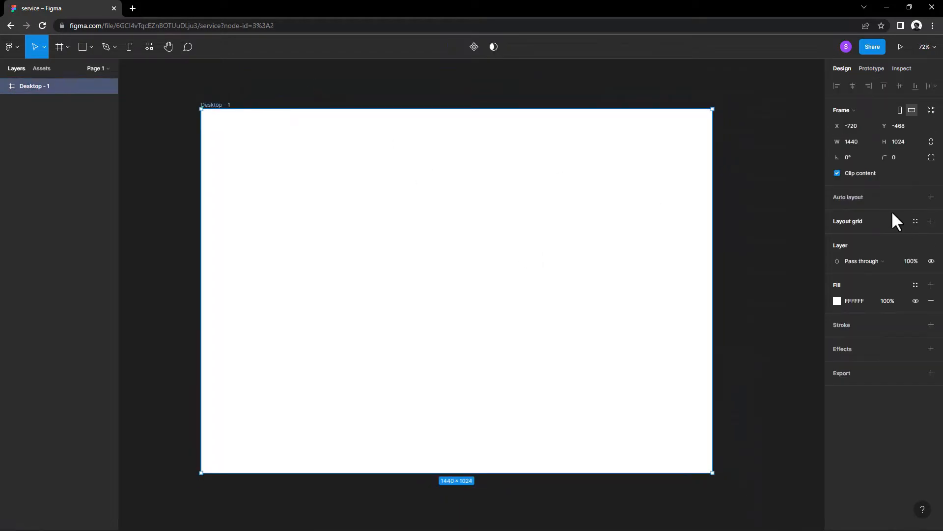
# Step: Add a layout grid to the frame and change it to 12 columns
pyautogui.click(931, 221)
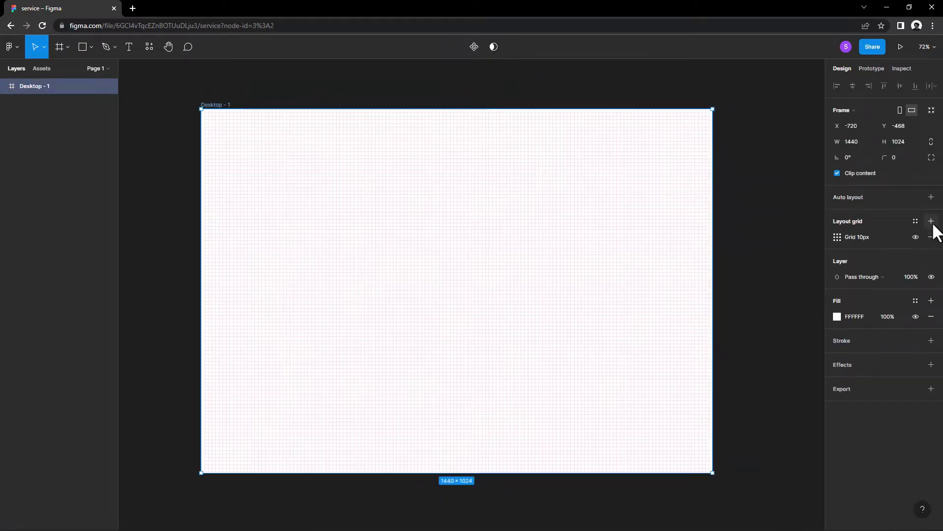
pyautogui.click(837, 236)
pyautogui.click(739, 251)
pyautogui.click(727, 274)
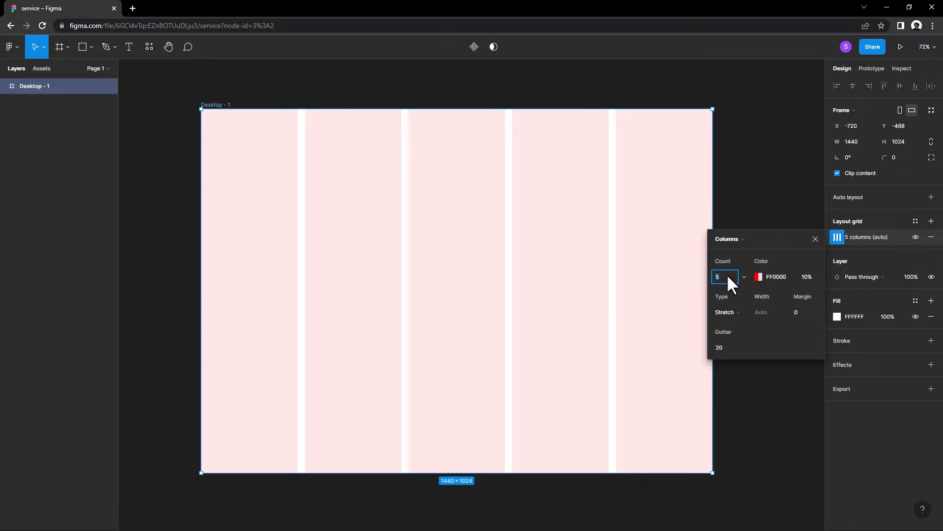
pyautogui.press('Up')
pyautogui.press('Up')
pyautogui.press('Up')
pyautogui.press('Up')
pyautogui.press('Up')
pyautogui.press('Up')
# Step: Raise the column grid's margin to about 35 and close the grid settings
pyautogui.press('Up')
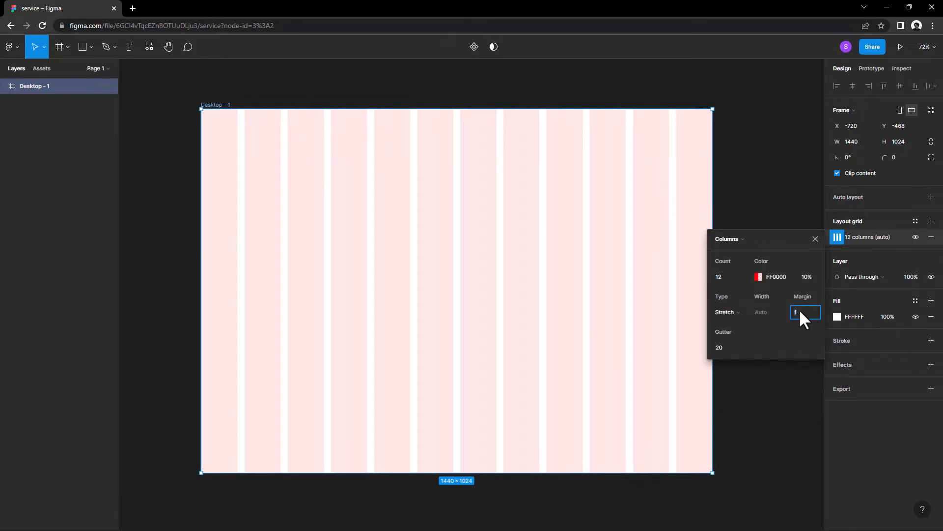
pyautogui.press('Up')
pyautogui.press('Up')
pyautogui.press('Up')
pyautogui.press('Up')
pyautogui.press('Up')
pyautogui.press('Up')
pyautogui.press('Up')
pyautogui.press('Up')
pyautogui.press('Up')
pyautogui.press('Up')
pyautogui.press('Up')
pyautogui.press('Up')
pyautogui.press('Up')
pyautogui.press('Up')
pyautogui.press('Up')
pyautogui.press('Up')
pyautogui.press('Up')
pyautogui.press('Up')
pyautogui.press('Up')
pyautogui.press('Up')
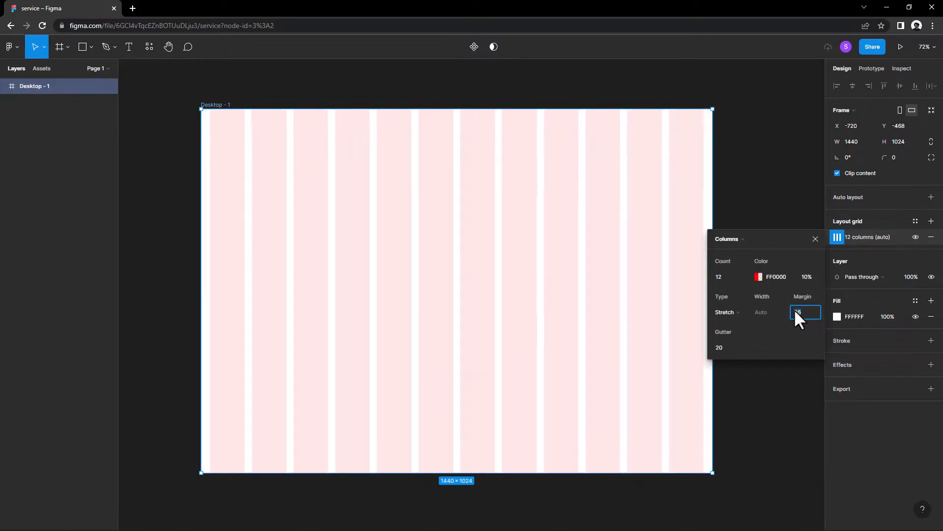
pyautogui.press('Up')
pyautogui.press('Up')
pyautogui.press('Up')
pyautogui.press('Up')
pyautogui.press('Up')
pyautogui.press('Up')
pyautogui.press('Up')
pyautogui.press('Up')
pyautogui.press('Up')
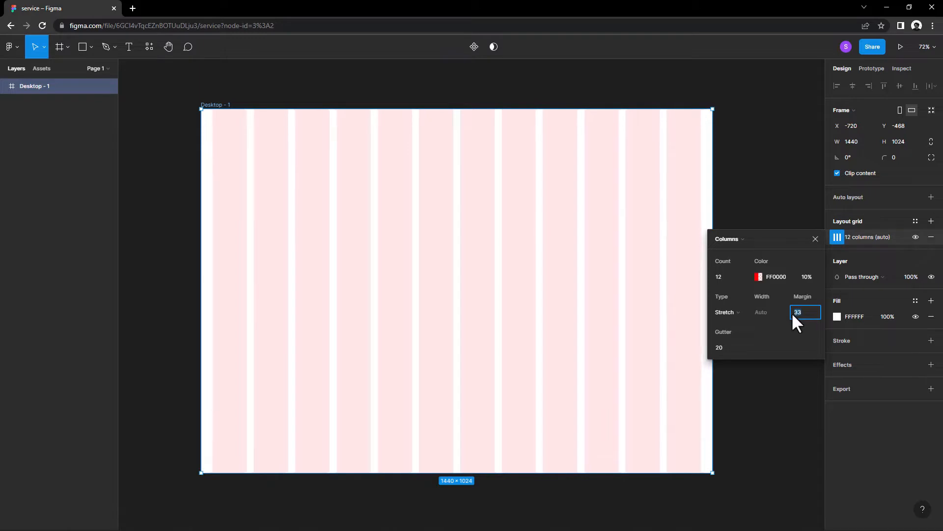
pyautogui.click(815, 238)
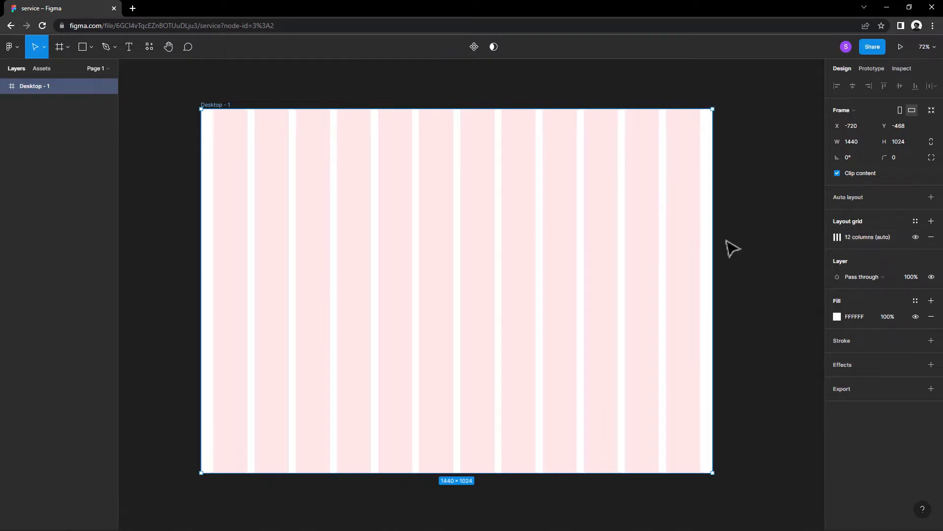
# Step: Add a text box about 124 × 50 px above the frame containing "Service.software"
pyautogui.click(217, 92)
pyautogui.click(238, 156)
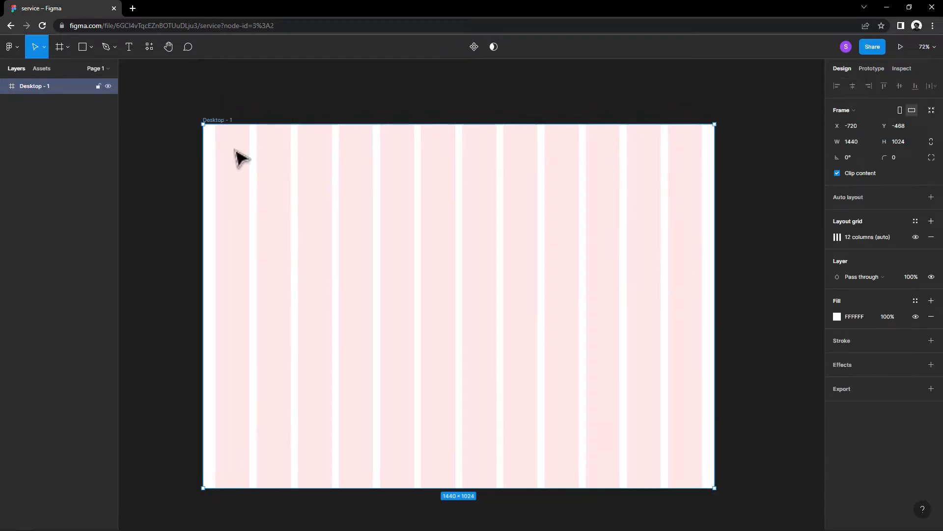
pyautogui.moveTo(238, 155); pyautogui.dragTo(230, 161)
pyautogui.press('Escape')
pyautogui.click(129, 47)
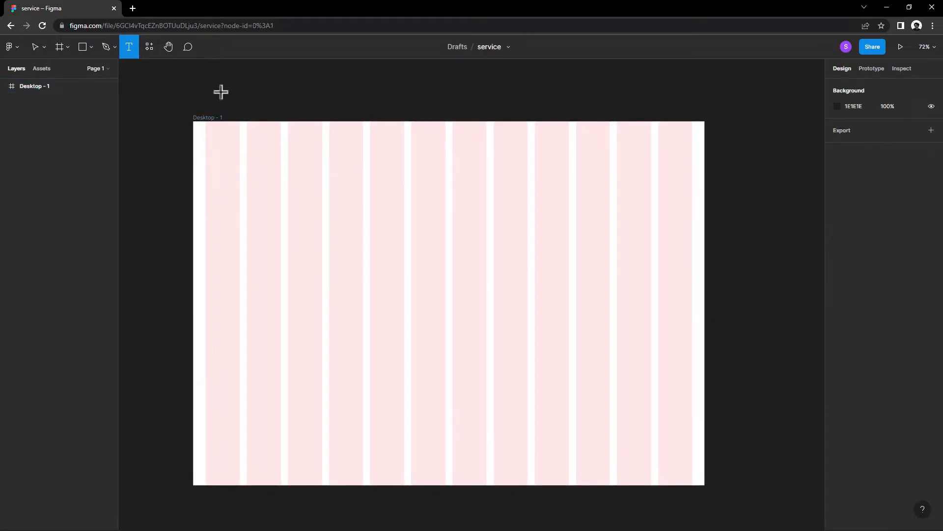
pyautogui.moveTo(225, 92); pyautogui.dragTo(270, 111)
pyautogui.write('S')
pyautogui.press('Escape')
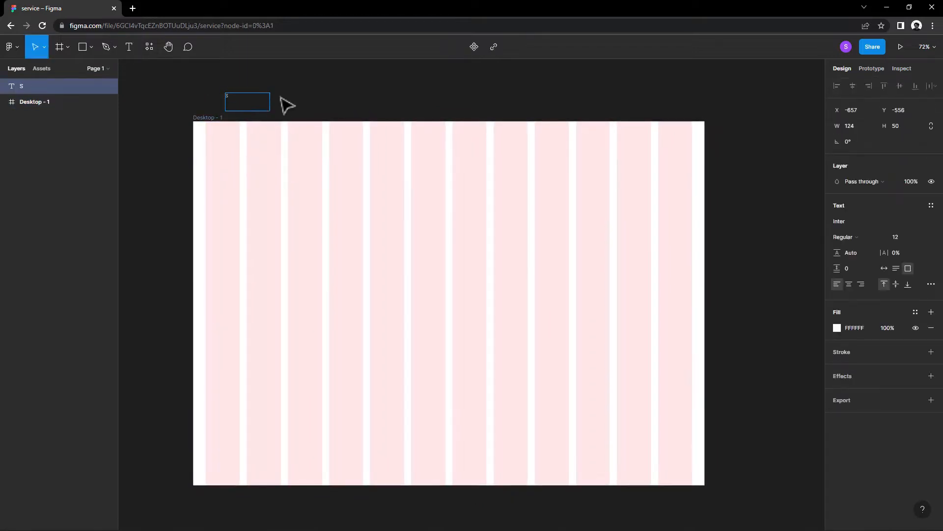
pyautogui.write('ervi')
pyautogui.rightClick(275, 93)
pyautogui.press('c')
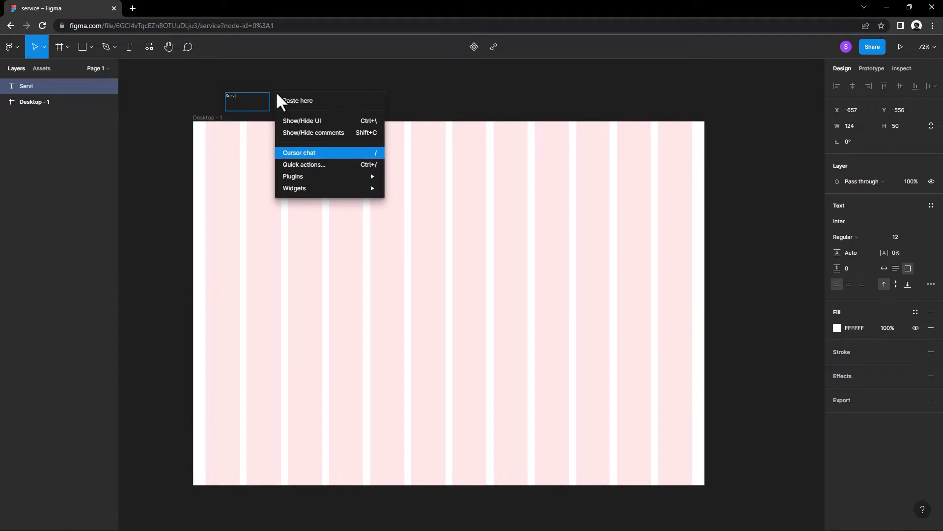
pyautogui.click(252, 95)
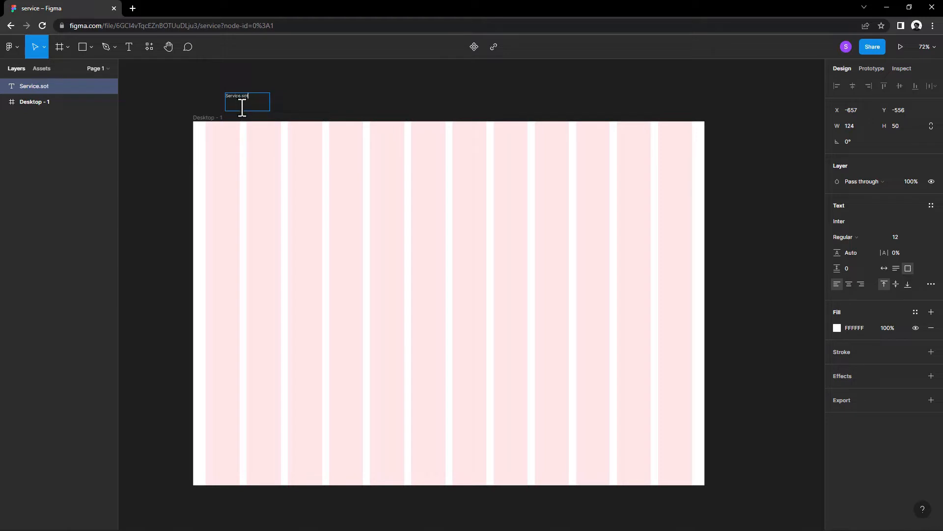
pyautogui.write('re')
pyautogui.press('Escape')
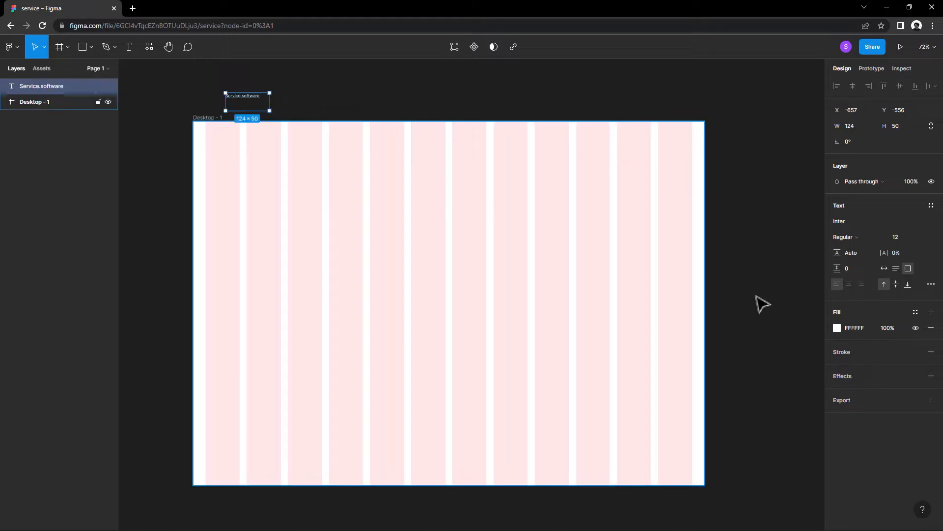
# Step: Set the Service.software text to auto width and change its font to Chillax
pyautogui.click(884, 267)
pyautogui.click(852, 222)
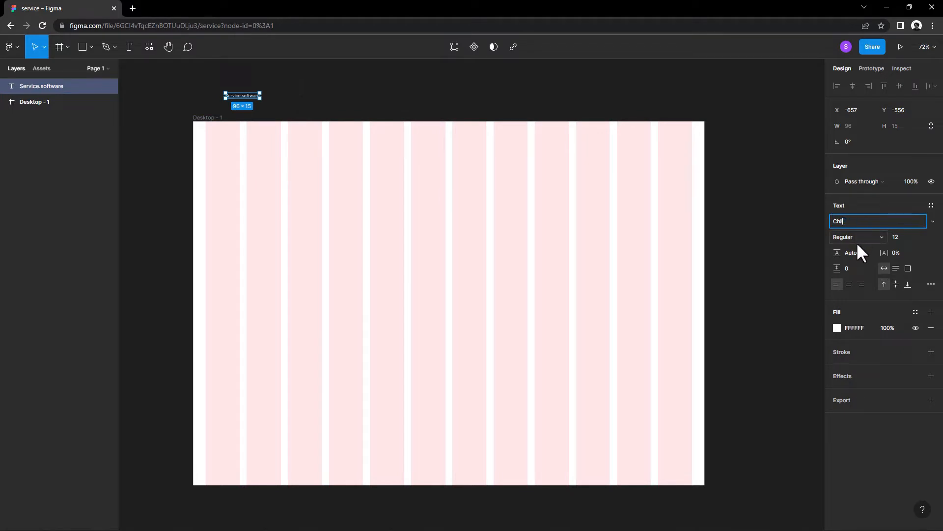
pyautogui.write('Chillax')
pyautogui.press('Return')
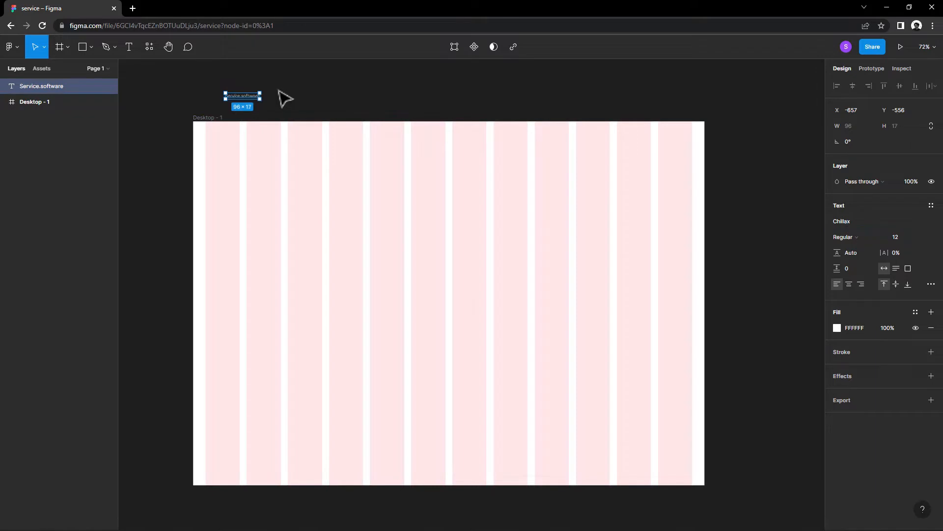
# Step: Move the Service.software text into the frame's upper-left corner and fill it with near-black 0F0F0F
pyautogui.click(242, 101)
pyautogui.click(213, 126)
pyautogui.moveTo(242, 99); pyautogui.dragTo(232, 139)
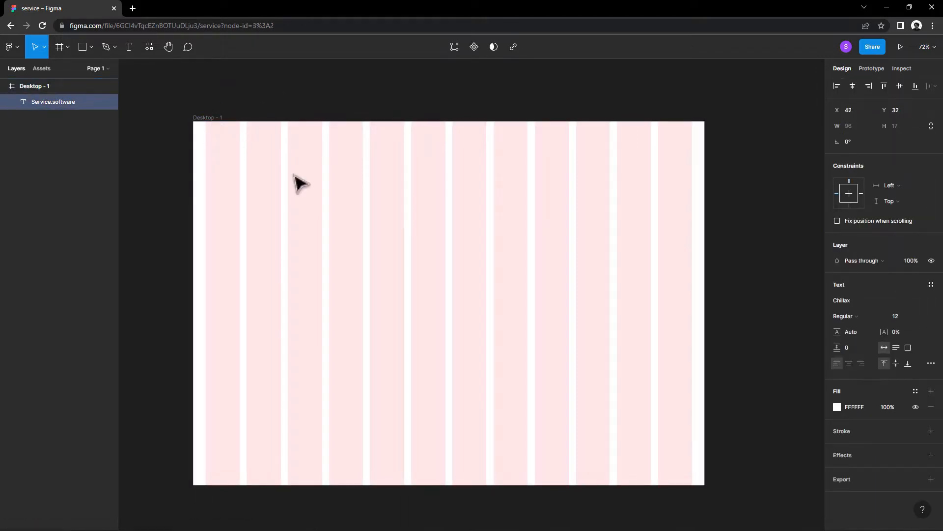
pyautogui.click(837, 407)
pyautogui.moveTo(727, 354); pyautogui.dragTo(706, 383)
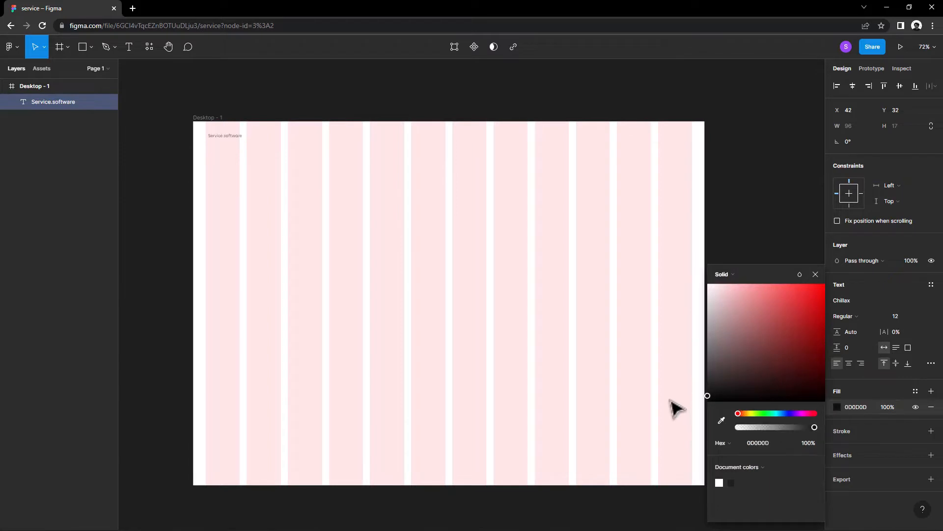
pyautogui.click(816, 274)
pyautogui.click(235, 141)
pyautogui.click(235, 141)
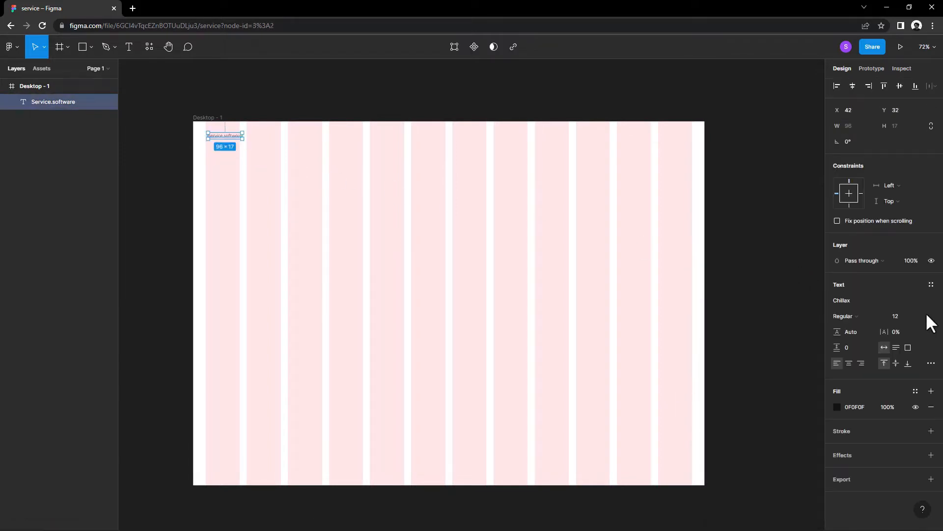
# Step: Set the Service.software text to Bold weight and font size 16
pyautogui.click(856, 317)
pyautogui.click(860, 352)
pyautogui.click(235, 146)
pyautogui.click(235, 146)
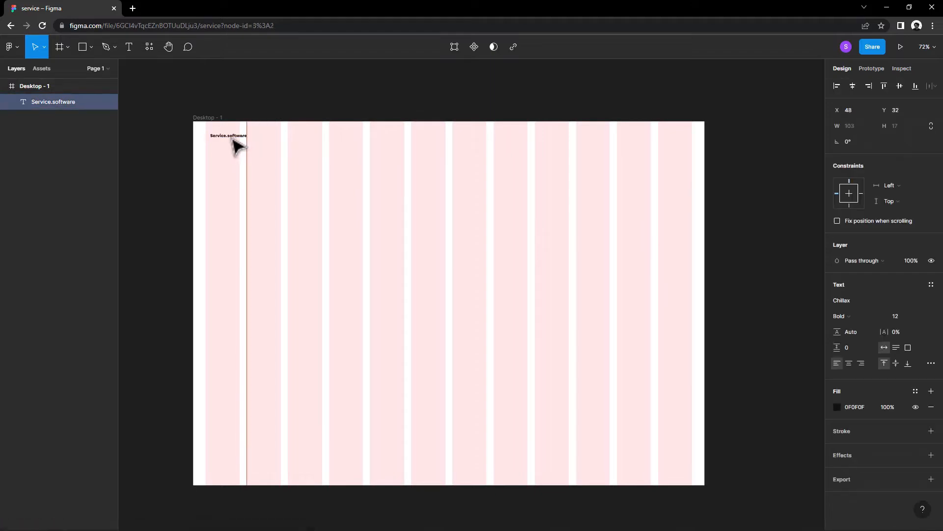
pyautogui.click(895, 316)
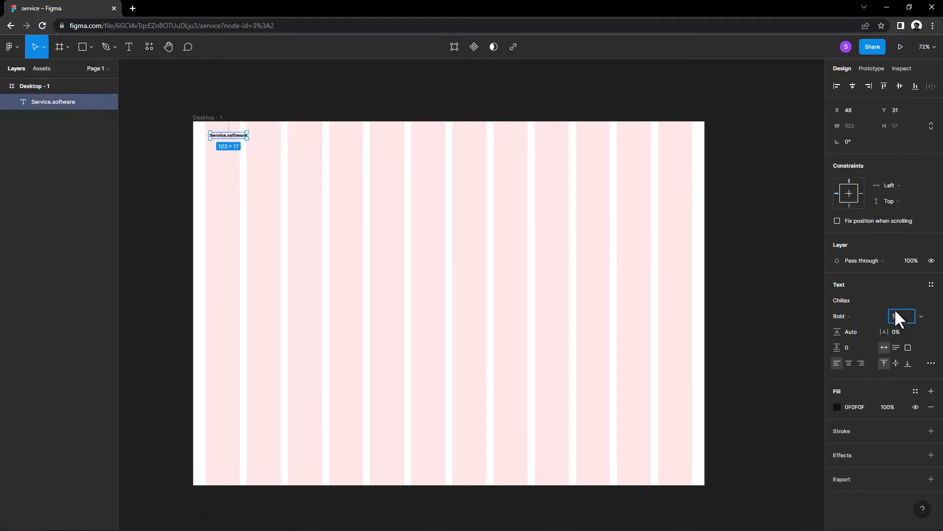
pyautogui.write('17')
pyautogui.press('Return')
pyautogui.press('Down')
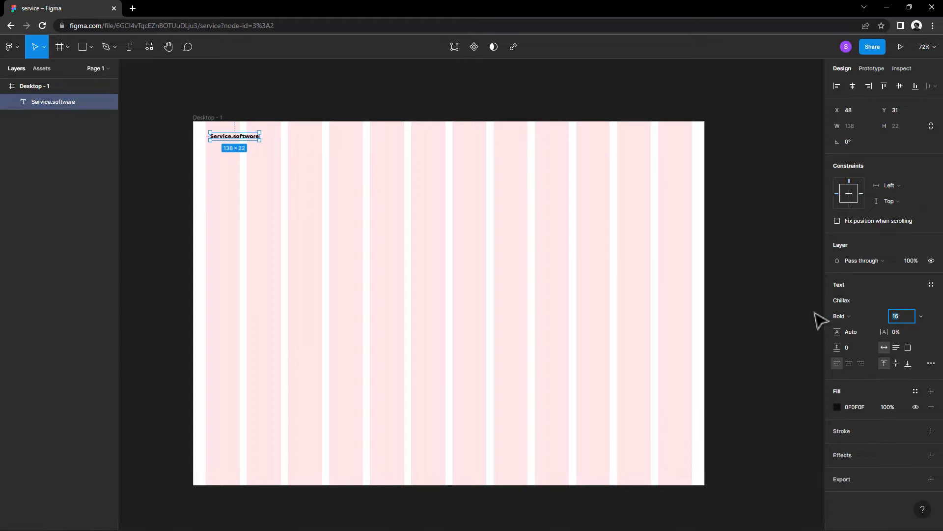
# Step: Recolour the Service.software text to blue-violet 301ABA and align it with the first grid column at X 35, Y 24
pyautogui.click(838, 407)
pyautogui.click(714, 382)
pyautogui.moveTo(742, 413); pyautogui.dragTo(791, 413)
pyautogui.moveTo(789, 311); pyautogui.dragTo(806, 319)
pyautogui.moveTo(794, 415); pyautogui.dragTo(790, 415)
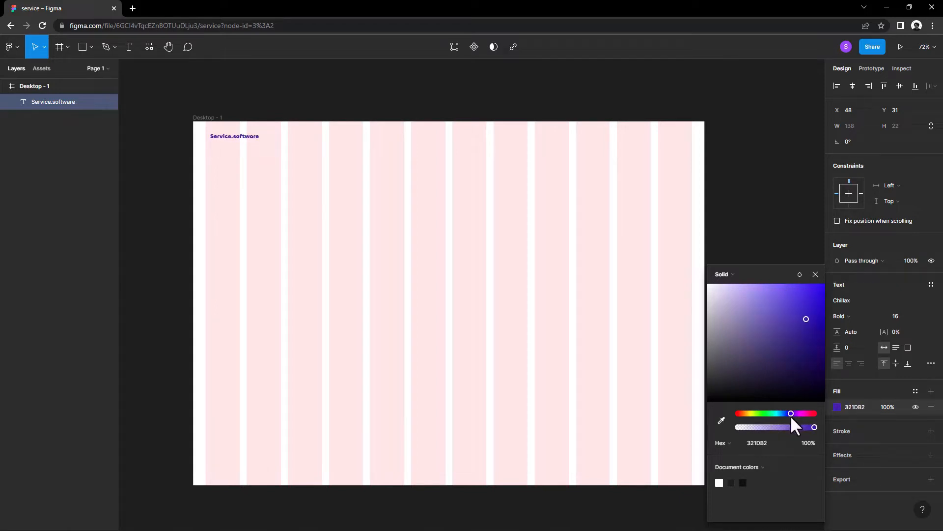
pyautogui.moveTo(806, 320); pyautogui.dragTo(809, 317)
pyautogui.moveTo(235, 134); pyautogui.dragTo(235, 136)
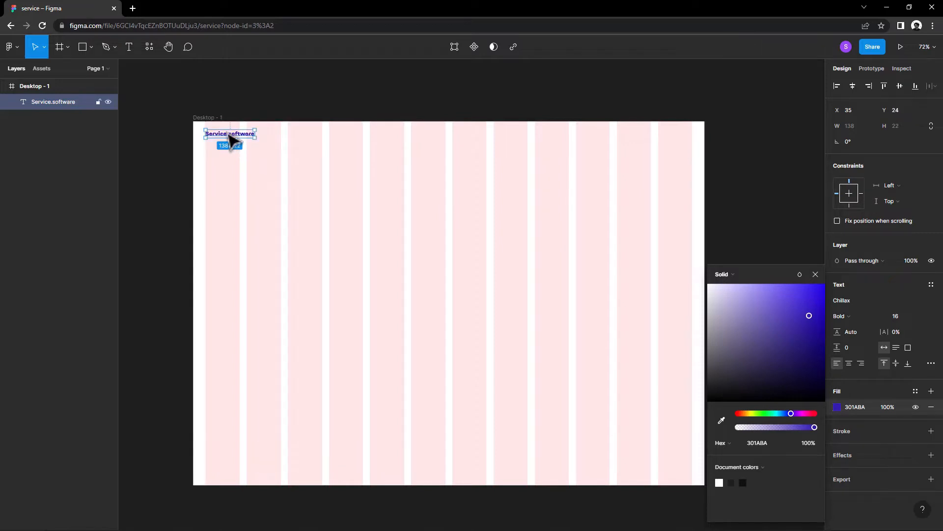
# Step: Hide the Desktop - 1 frame's 12-column layout grid
pyautogui.click(215, 105)
pyautogui.click(213, 116)
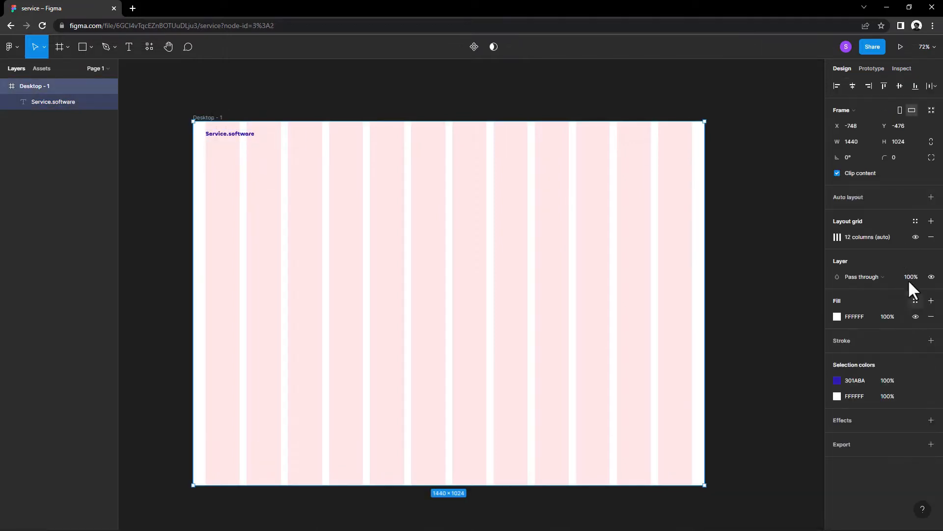
pyautogui.click(914, 237)
pyautogui.click(349, 116)
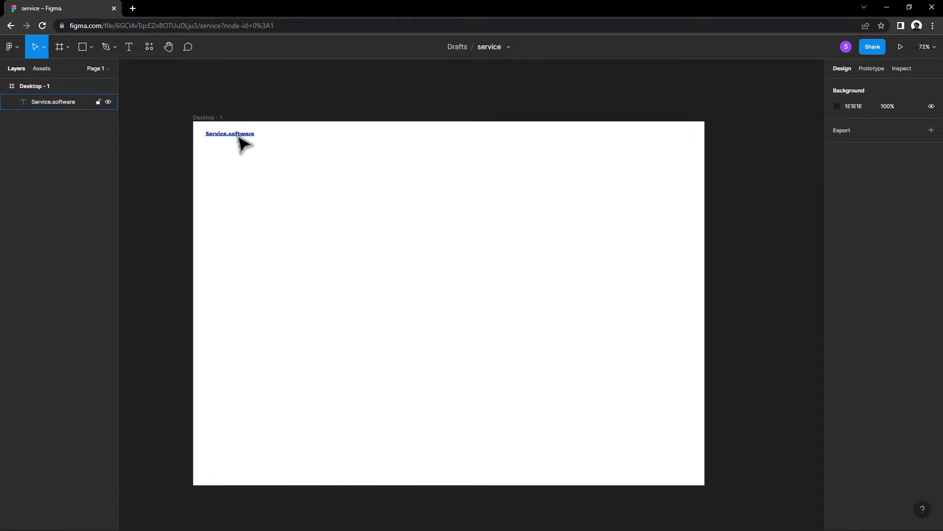
# Step: Duplicate the Service.software text beside the original, change the copy to "Work" and set it to Medium weight
pyautogui.moveTo(237, 136); pyautogui.dragTo(300, 140)
pyautogui.doubleClick(301, 139)
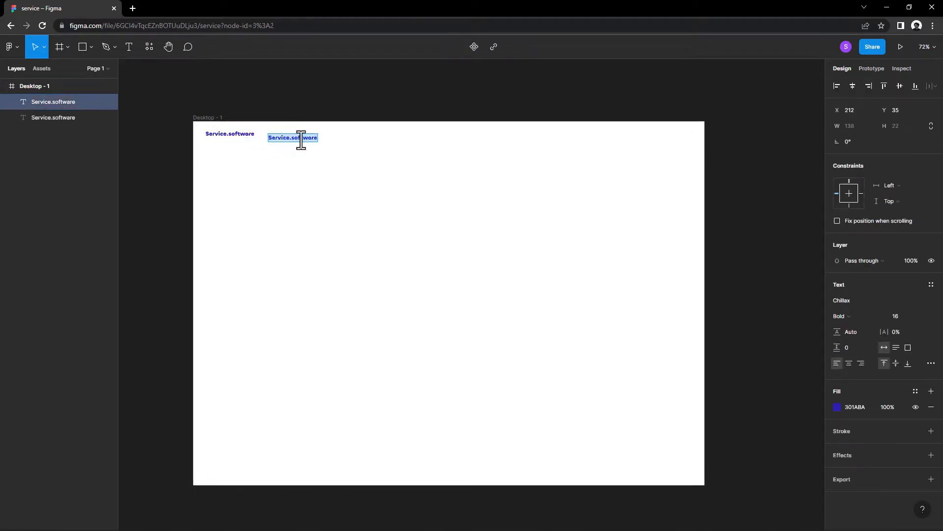
pyautogui.write('Work')
pyautogui.click(839, 316)
pyautogui.click(851, 297)
pyautogui.scroll(3, 295, 108)
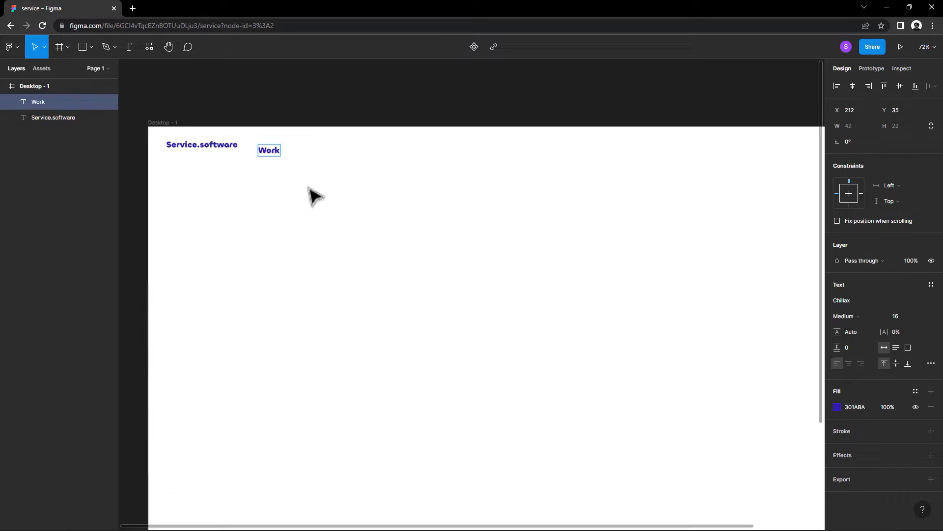
# Step: Move the Work text slightly up to line it up with the Service.software logo text
pyautogui.moveTo(348, 189); pyautogui.dragTo(331, 181)
pyautogui.click(247, 107)
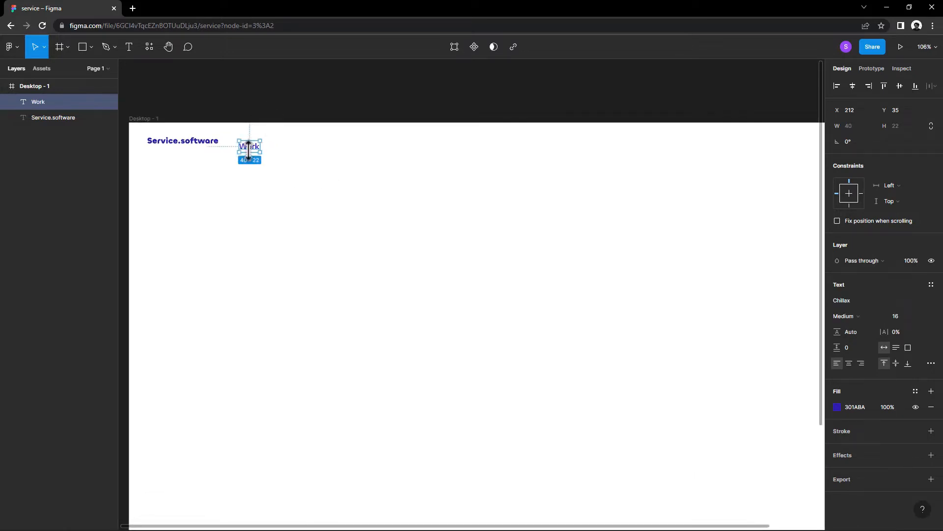
pyautogui.moveTo(254, 148); pyautogui.dragTo(257, 145)
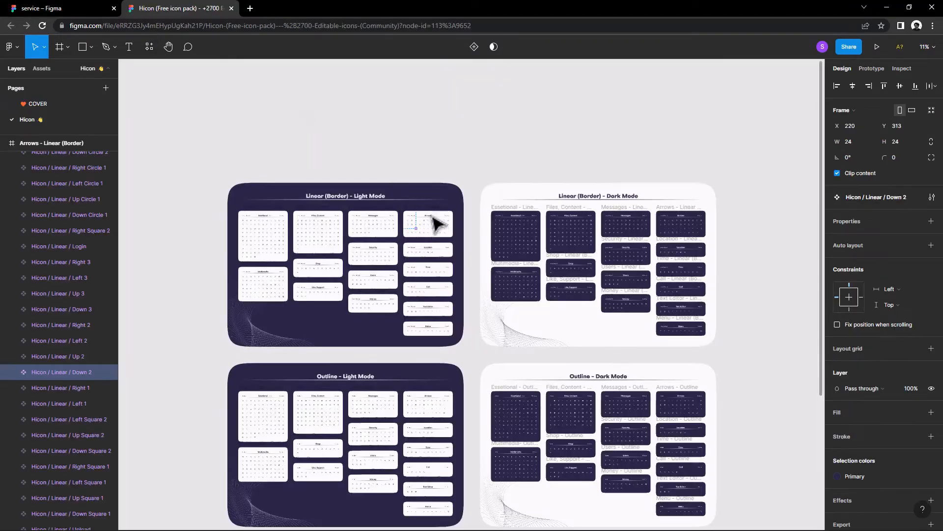
# Step: Copy the Hicon / Linear / Down 2 arrow icon from the Arrows set and paste it into the service file's Desktop - 1 frame
pyautogui.scroll(10, 419, 226)
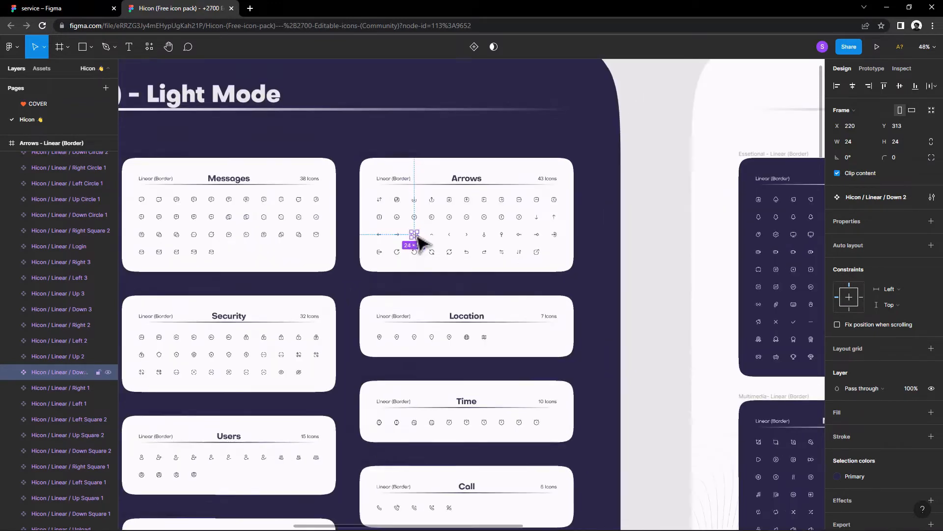
pyautogui.rightClick(421, 238)
pyautogui.click(422, 226)
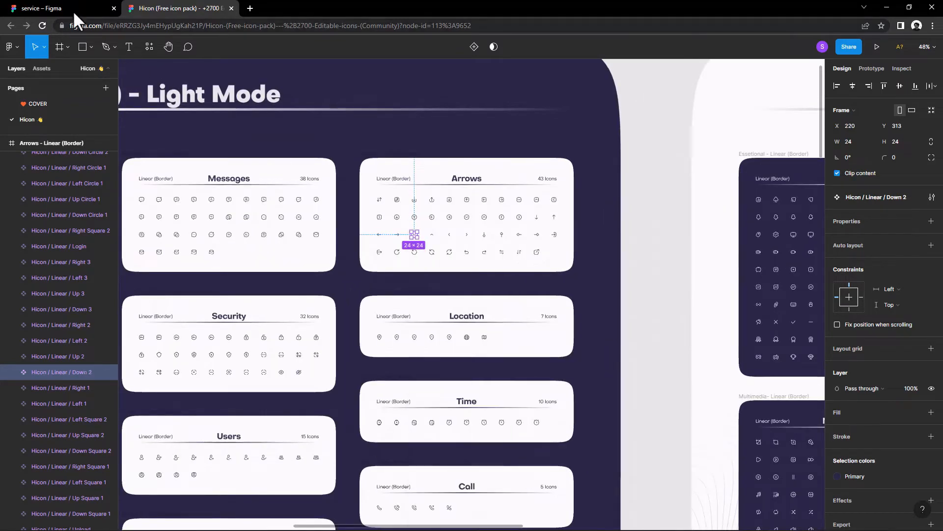
pyautogui.click(73, 11)
pyautogui.rightClick(347, 89)
pyautogui.click(359, 91)
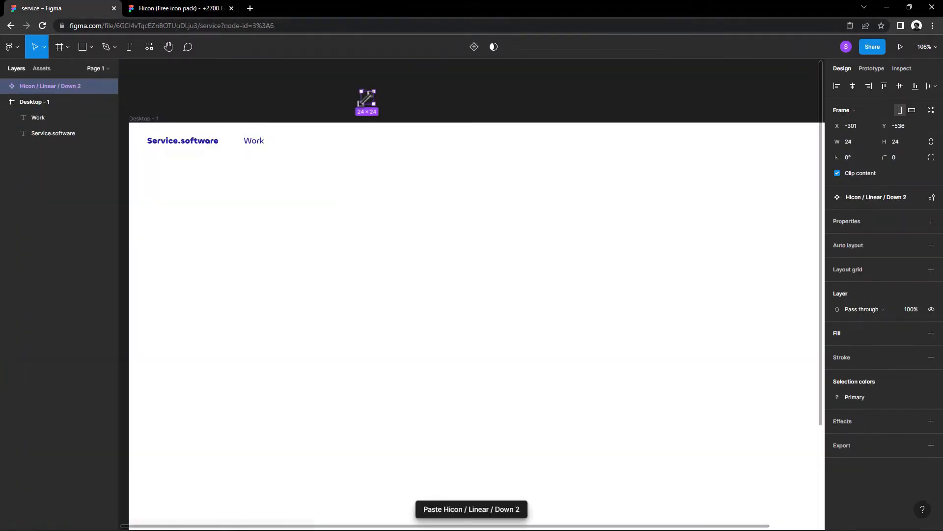
pyautogui.moveTo(325, 131); pyautogui.dragTo(305, 185)
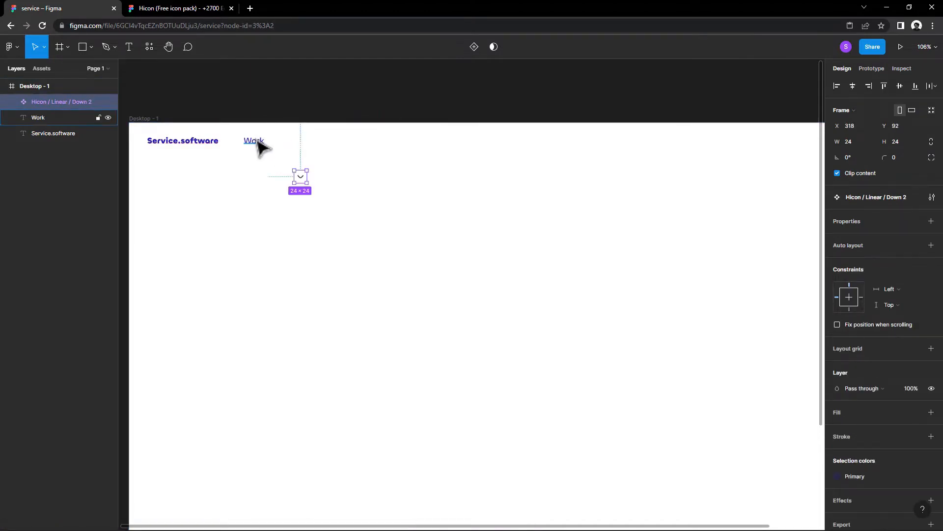
# Step: Duplicate the Work text beside the original, change the copy to "Services" and place the down arrow icon right after it
pyautogui.moveTo(258, 142); pyautogui.dragTo(294, 142)
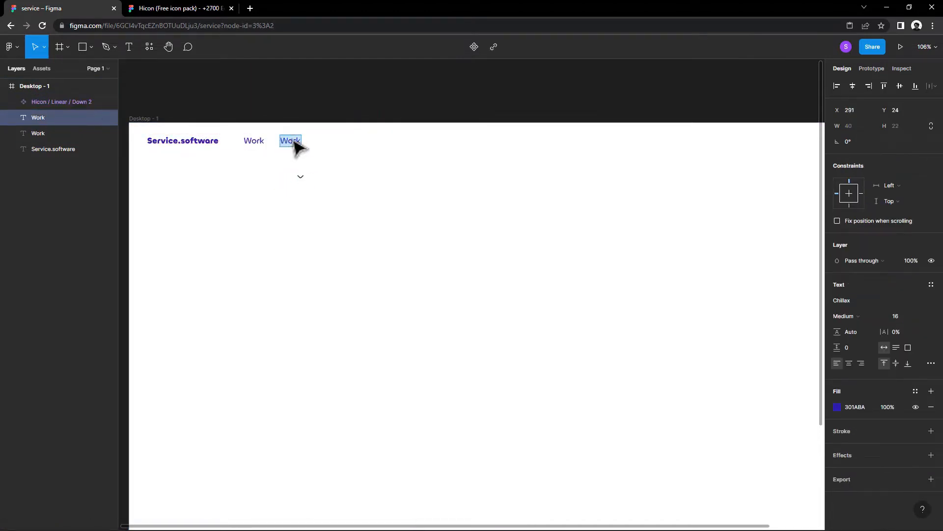
pyautogui.write('Services')
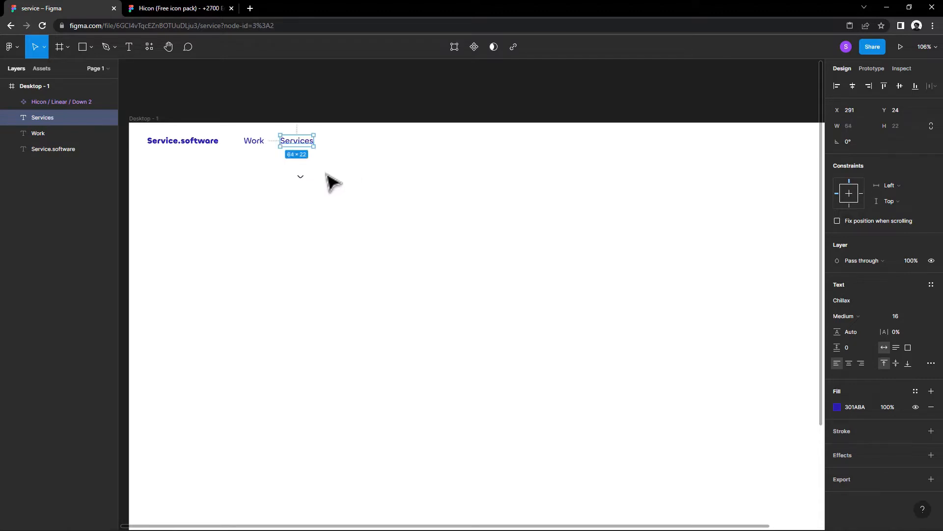
pyautogui.moveTo(300, 176); pyautogui.dragTo(298, 142)
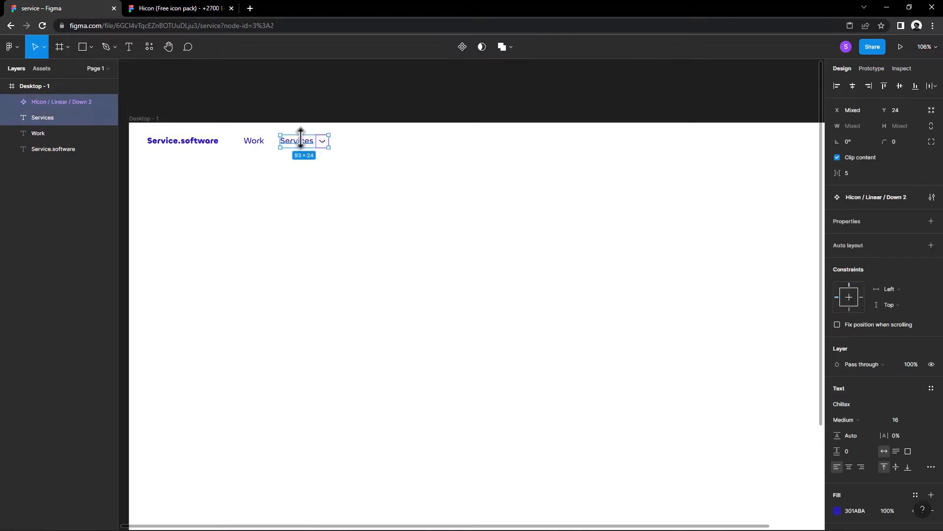
pyautogui.click(347, 150)
# Step: Recolour the down arrow icon beside Services with the blue-violet document colour 301ABA
pyautogui.click(324, 142)
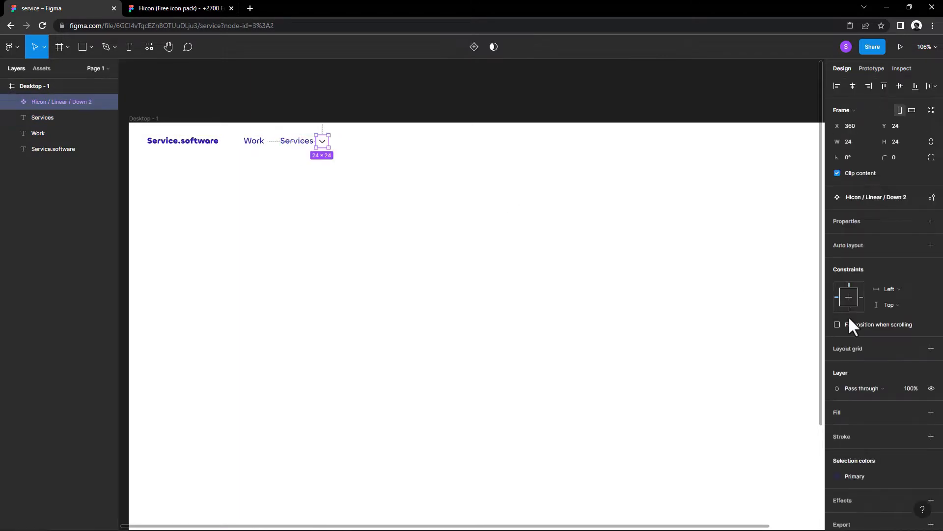
pyautogui.click(916, 474)
pyautogui.click(837, 474)
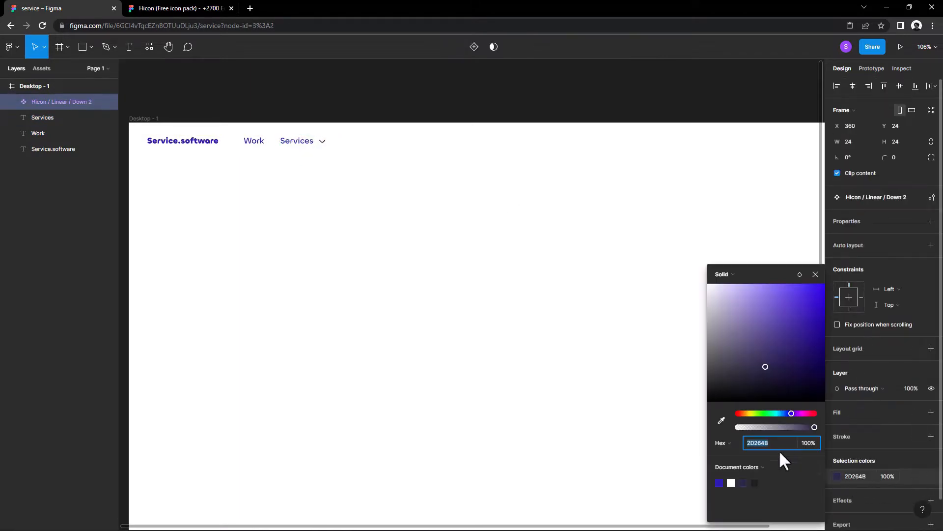
pyautogui.click(720, 482)
pyautogui.click(815, 274)
pyautogui.click(507, 208)
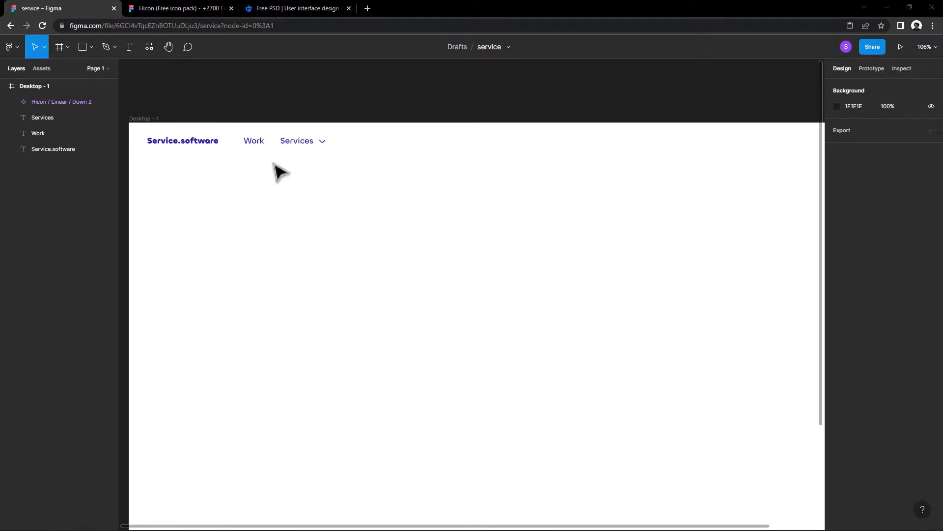
# Step: Duplicate the Services text together with its down arrow to the right of the originals
pyautogui.click(297, 149)
pyautogui.click(324, 157)
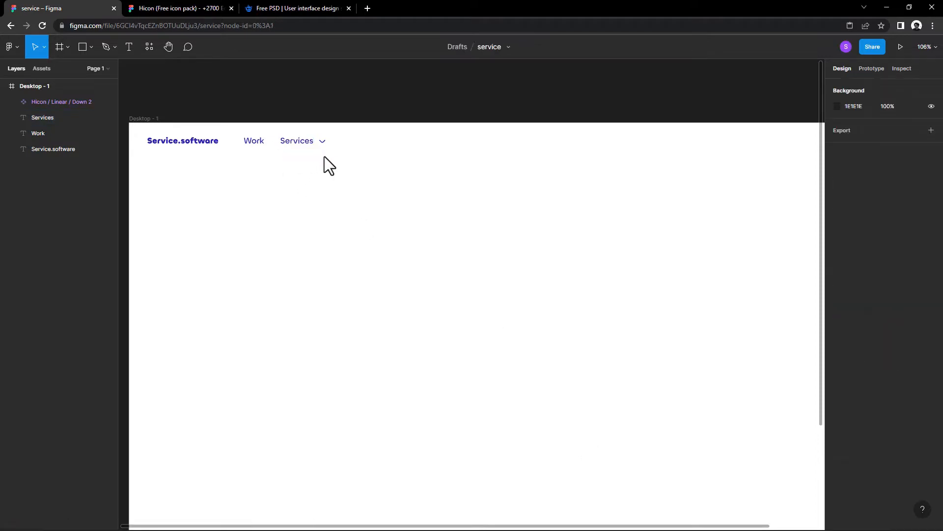
pyautogui.click(322, 141)
pyautogui.keyDown('shift'); pyautogui.click(290, 139); pyautogui.keyUp('shift')
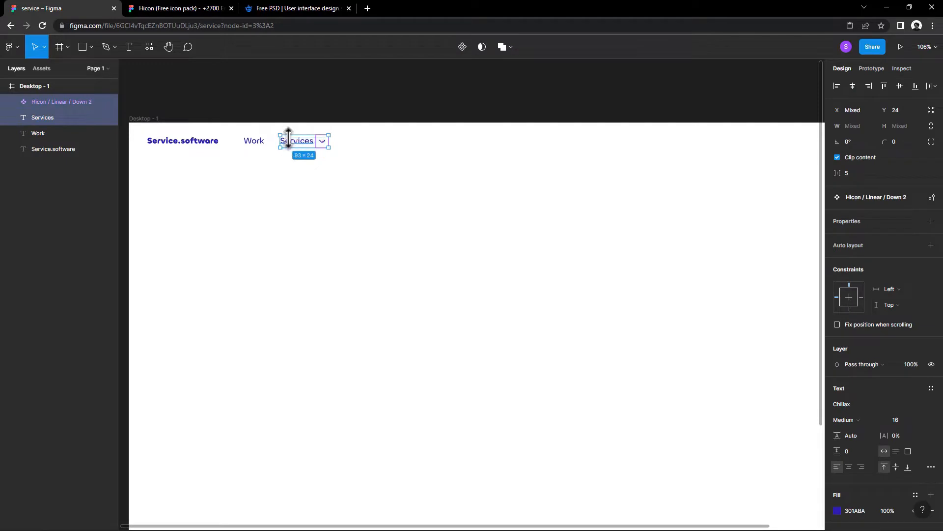
pyautogui.moveTo(288, 137); pyautogui.dragTo(359, 151)
pyautogui.click(377, 190)
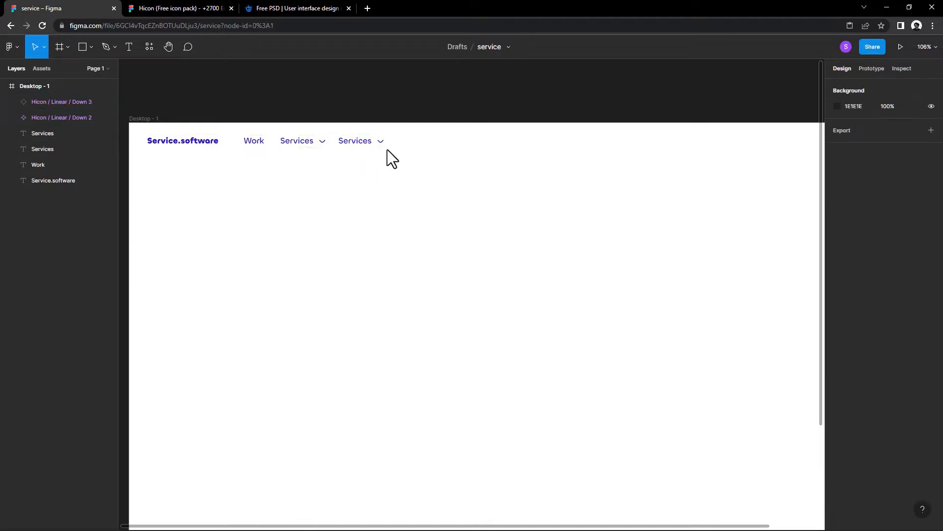
# Step: Delete the duplicated down arrow and change the duplicated Services text to "Products"
pyautogui.click(381, 142)
pyautogui.press('Delete')
pyautogui.click(362, 145)
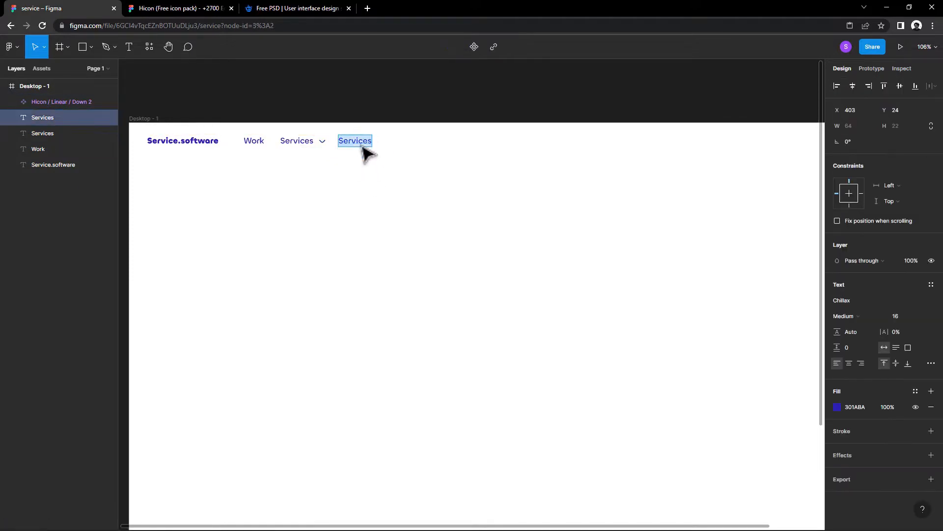
pyautogui.write('Products')
# Step: Add a down arrow after Products, duplicate the Products text to its right and delete the surplus copy
pyautogui.moveTo(362, 142); pyautogui.dragTo(393, 145)
pyautogui.click(408, 149)
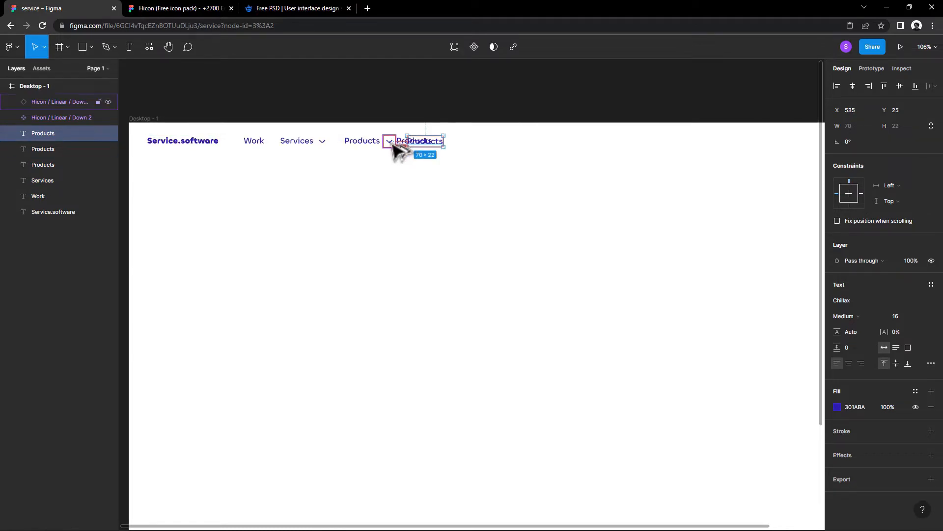
pyautogui.press('Delete')
pyautogui.click(420, 143)
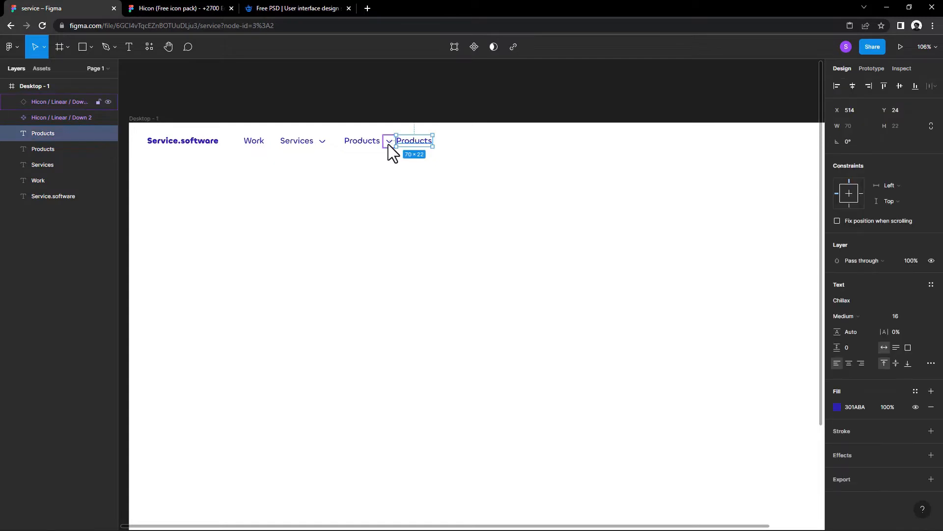
# Step: Shift the duplicated Products text right to X 543 and change it to "Insights"
pyautogui.press('Right')
pyautogui.press('Right')
pyautogui.press('Right')
pyautogui.press('Right')
pyautogui.press('Right')
pyautogui.press('Right')
pyautogui.press('Right')
pyautogui.press('Right')
pyautogui.press('Right')
pyautogui.press('Right')
pyautogui.press('Right')
pyautogui.press('Right')
pyautogui.press('Right')
pyautogui.press('Right')
pyautogui.press('Right')
pyautogui.press('Right')
pyautogui.press('Right')
pyautogui.press('Right')
pyautogui.press('Right')
pyautogui.press('Right')
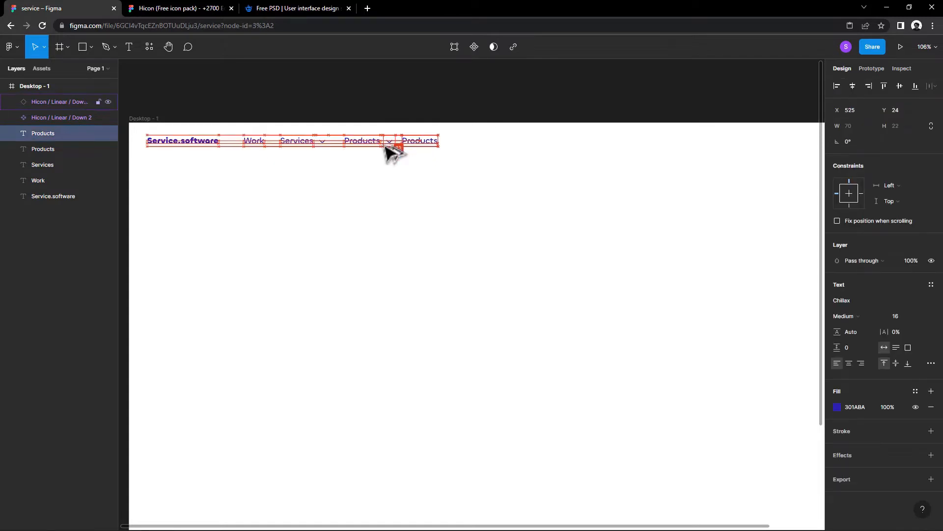
pyautogui.press('Right')
pyautogui.press('Right')
pyautogui.press('Right')
pyautogui.press('Right')
pyautogui.press('Right')
pyautogui.press('Right')
pyautogui.press('Right')
pyautogui.press('Right')
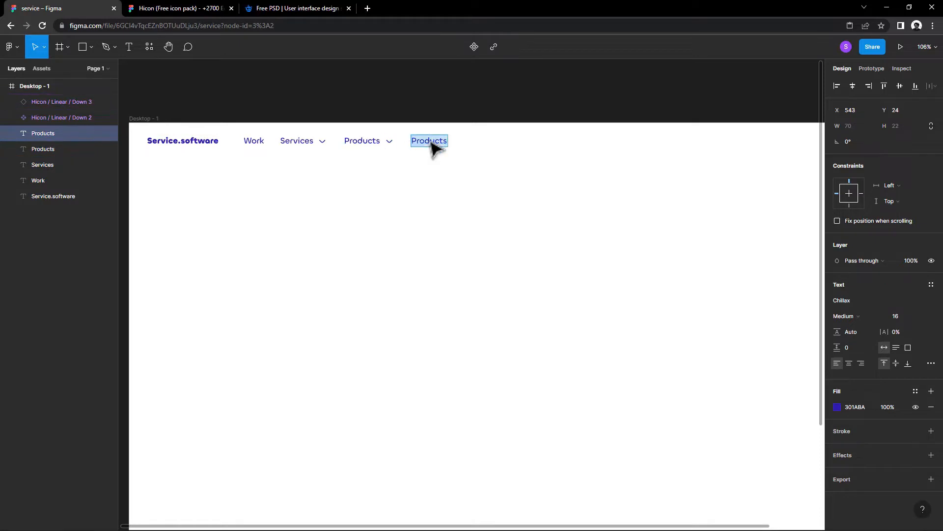
pyautogui.write('Insights')
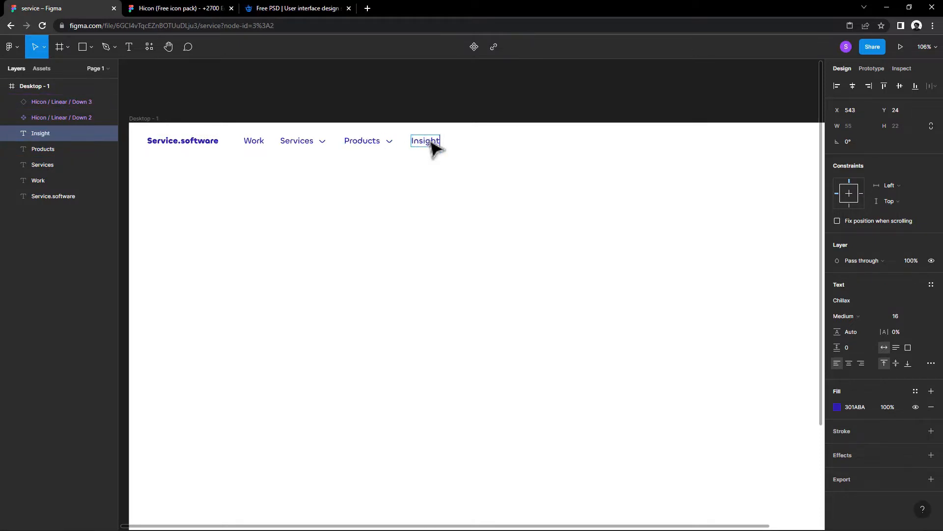
pyautogui.click(474, 183)
# Step: Add a down arrow after Insights and duplicate the Insights text to its right, spacing the copy at X 665
pyautogui.moveTo(389, 142); pyautogui.dragTo(473, 160)
pyautogui.click(455, 160)
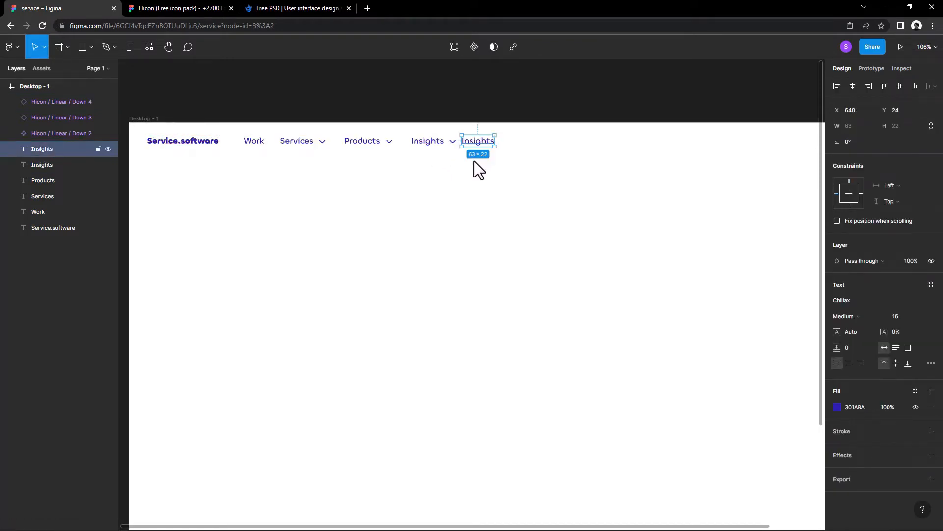
pyautogui.hotkey('alt', 'Right')
pyautogui.hotkey('alt', 'Right')
pyautogui.hotkey('alt', 'Right')
pyautogui.hotkey('alt', 'Right')
pyautogui.hotkey('alt', 'Right')
pyautogui.hotkey('alt', 'Right')
pyautogui.hotkey('alt', 'Right')
pyautogui.hotkey('alt', 'Right')
pyautogui.hotkey('alt', 'Right')
pyautogui.hotkey('alt', 'Right')
pyautogui.hotkey('alt', 'Right')
pyautogui.hotkey('alt', 'Right')
pyautogui.hotkey('alt', 'Right')
pyautogui.hotkey('alt', 'Right')
pyautogui.hotkey('alt', 'Right')
pyautogui.hotkey('alt', 'Right')
pyautogui.hotkey('alt', 'Right')
pyautogui.hotkey('alt', 'Right')
pyautogui.hotkey('alt', 'Right')
pyautogui.hotkey('alt', 'Right')
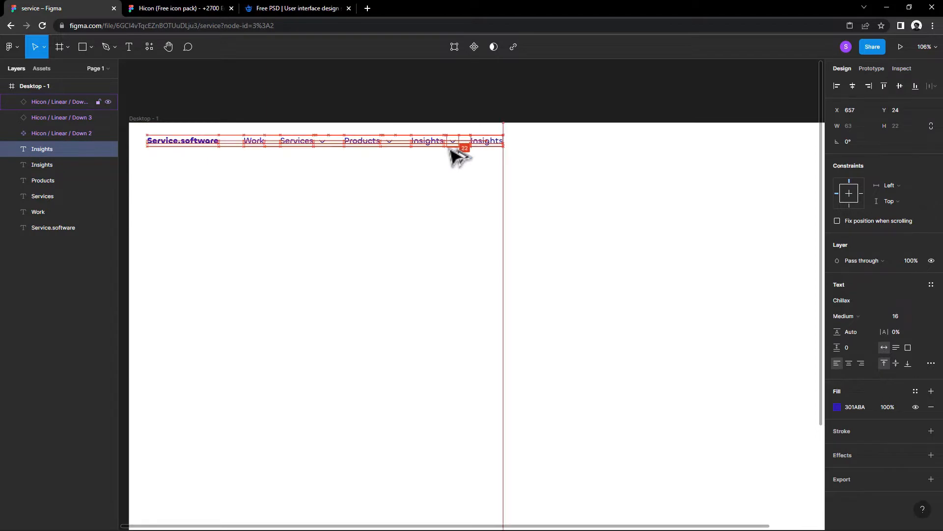
pyautogui.press('Left')
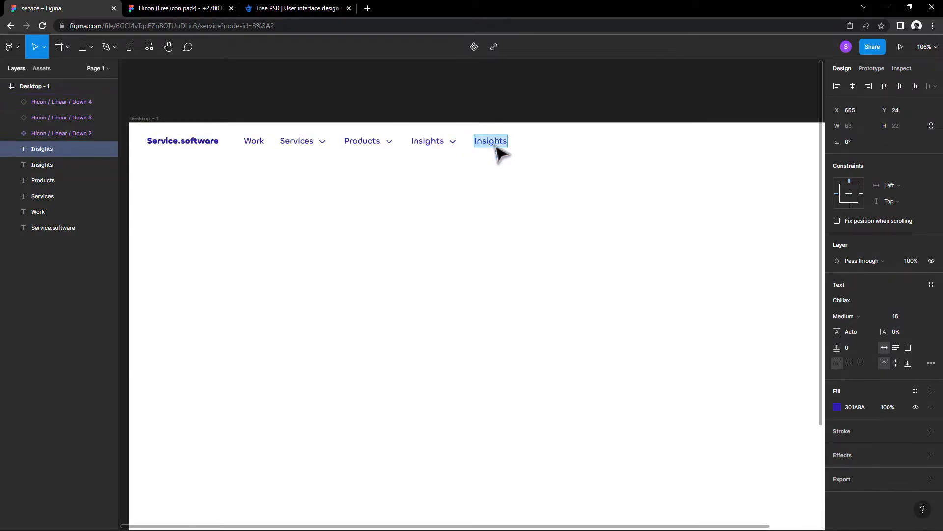
# Step: Change the duplicated Insights text to "Blog"
pyautogui.press('Escape')
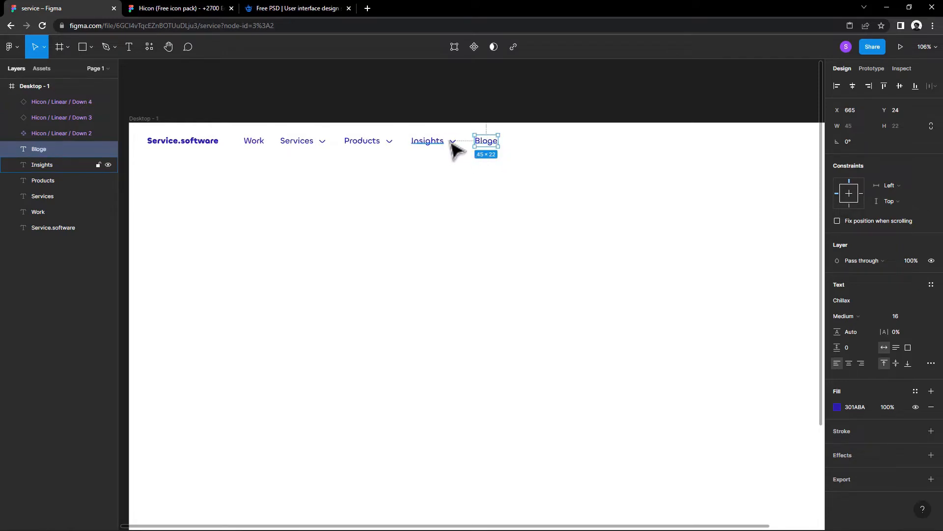
pyautogui.doubleClick(493, 142)
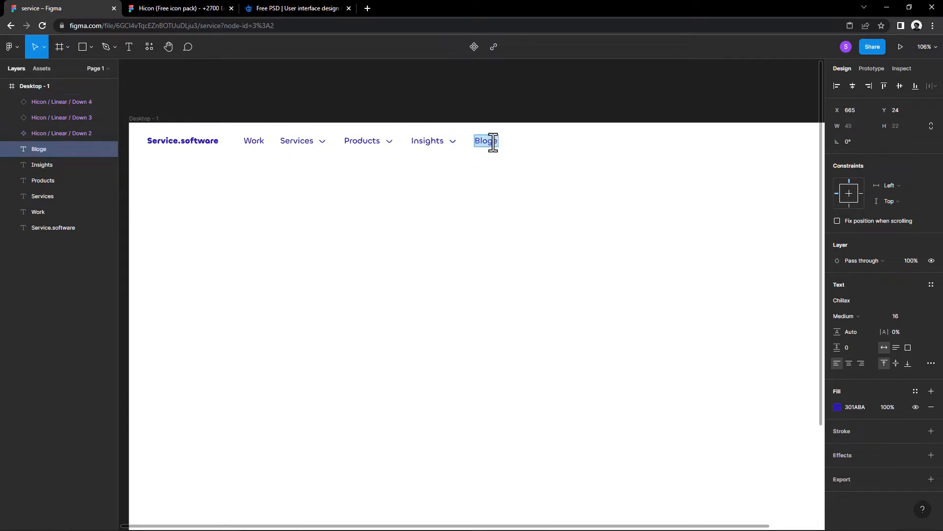
pyautogui.press('BackSpace')
pyautogui.press('Escape')
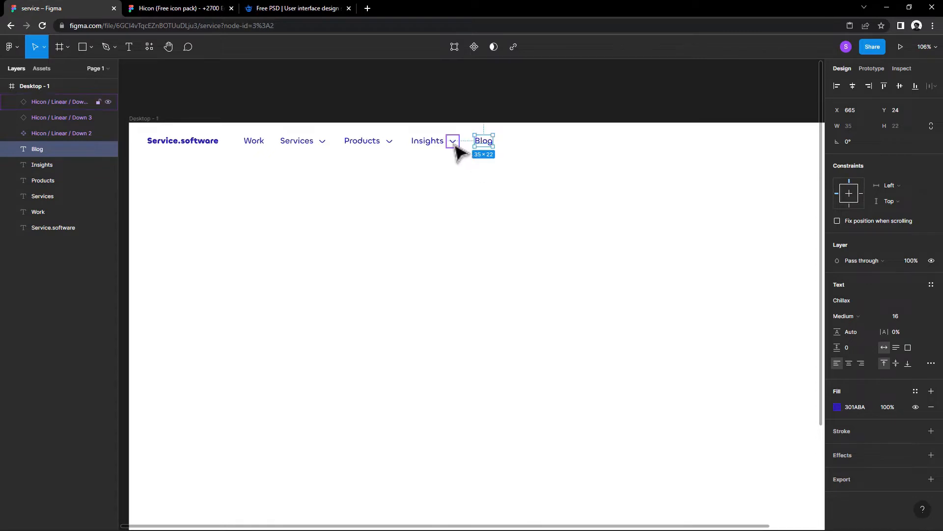
# Step: Add a down arrow after Blog and duplicate the Blog text to its right, spacing the copy at X 759
pyautogui.moveTo(456, 146); pyautogui.dragTo(536, 149)
pyautogui.click(496, 159)
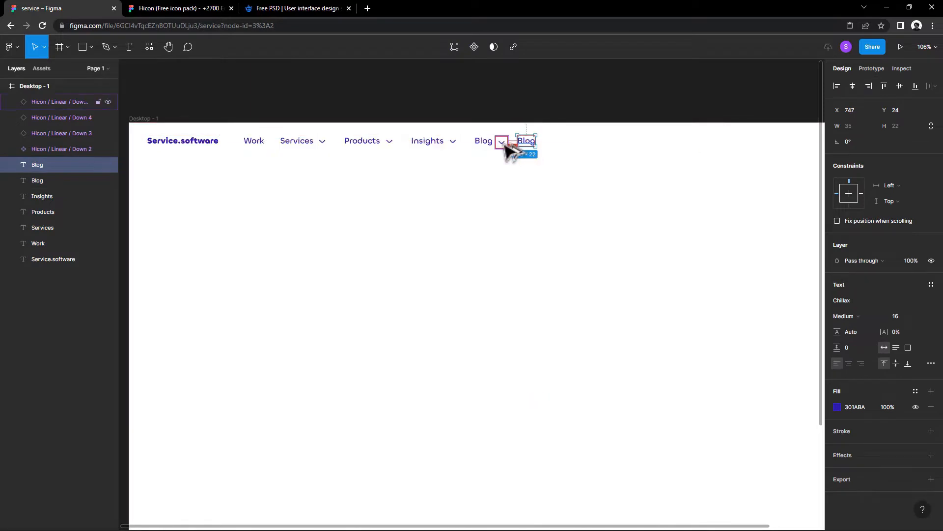
pyautogui.press('Right')
pyautogui.press('Right')
pyautogui.press('Right')
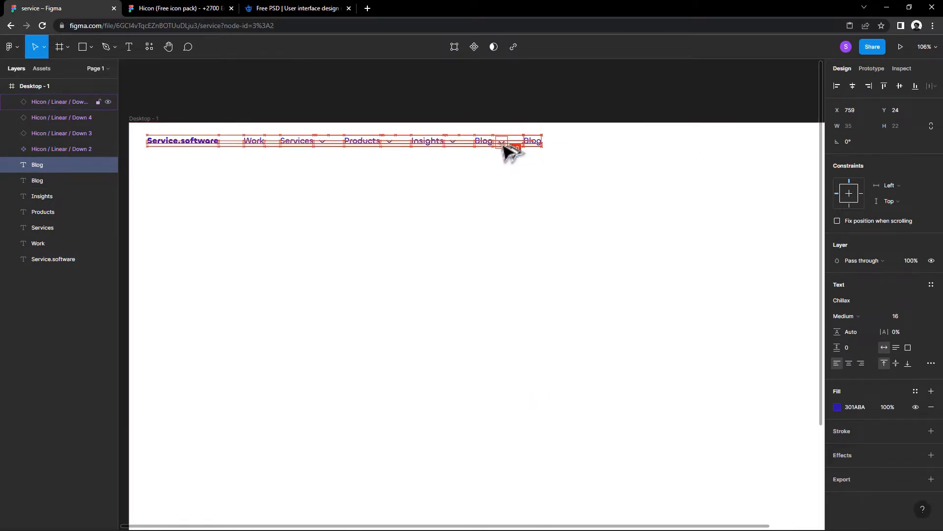
# Step: Change the duplicated Blog text to "about us"
pyautogui.rightClick(536, 144)
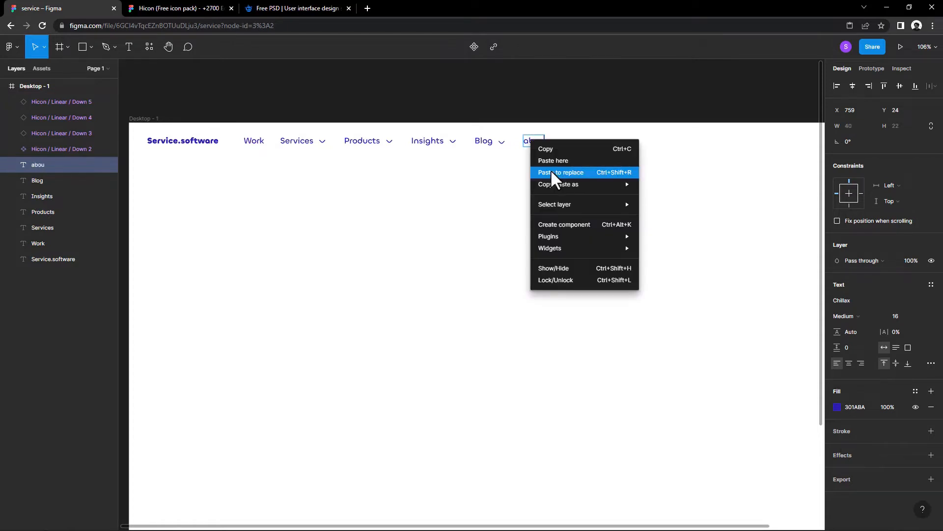
pyautogui.write('out')
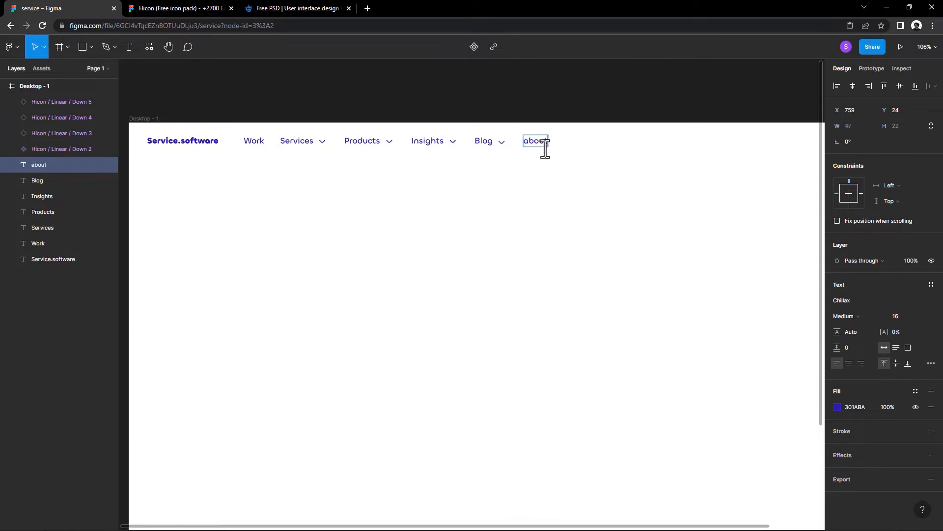
pyautogui.write(' us')
pyautogui.press('Escape')
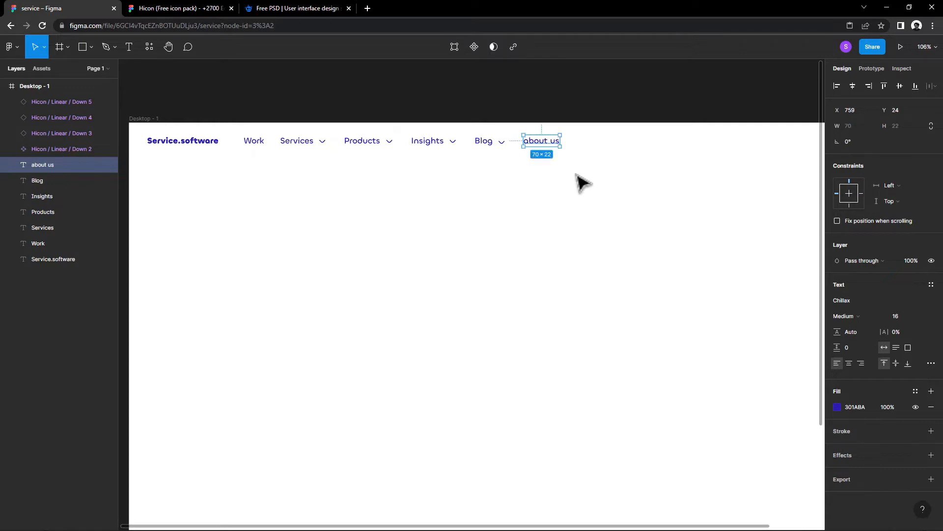
# Step: Duplicate the about us text to the right at about X 859 and change the copy to "Careers"
pyautogui.moveTo(551, 142); pyautogui.dragTo(602, 142)
pyautogui.doubleClick(602, 142)
pyautogui.write('Caree')
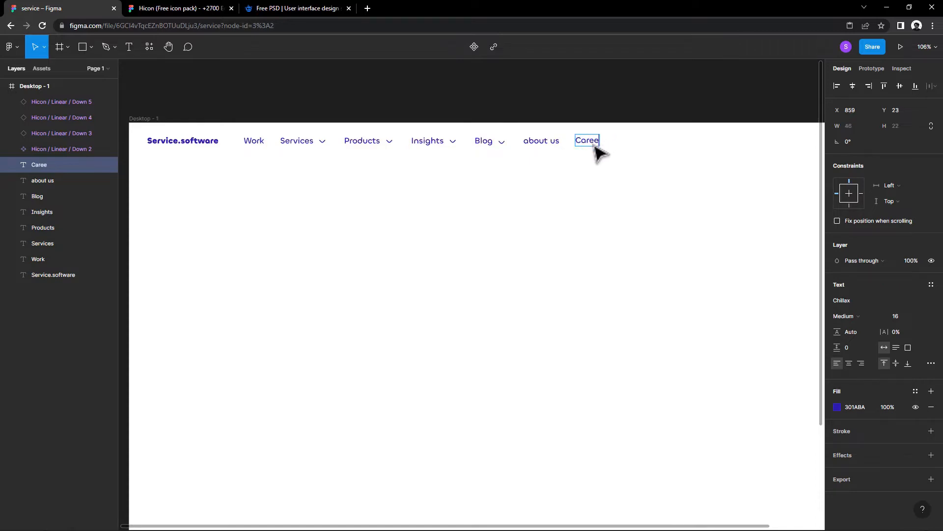
pyautogui.write('rs')
pyautogui.press('Escape')
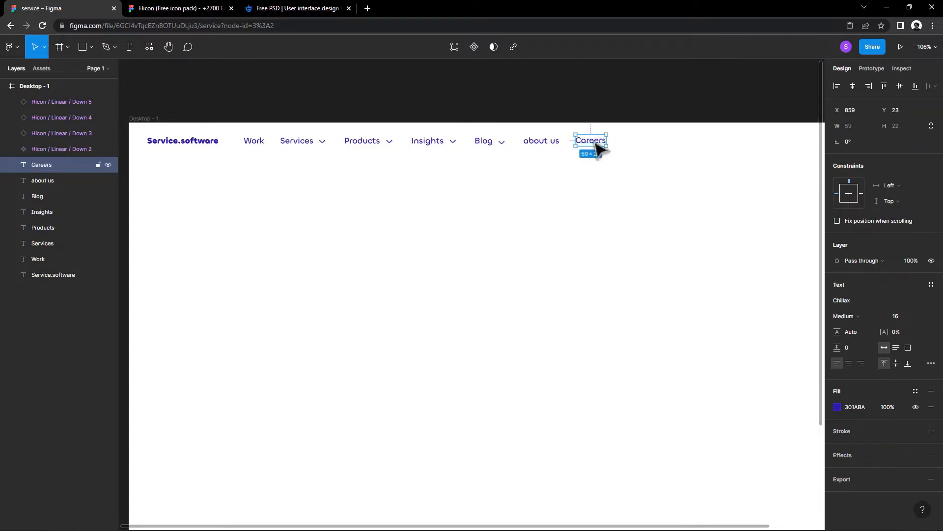
# Step: Align the vertical centres of the Service.software logo text and all navigation texts and arrows
pyautogui.moveTo(645, 166); pyautogui.dragTo(250, 130)
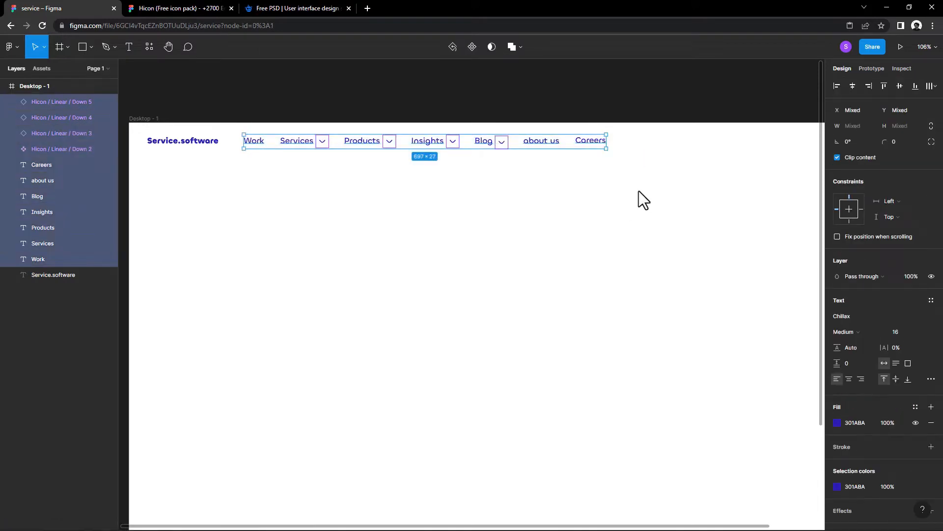
pyautogui.moveTo(631, 185); pyautogui.dragTo(142, 126)
pyautogui.click(901, 85)
# Step: Duplicate the Careers text toward the frame's right end at about X 1181, Y 27
pyautogui.moveTo(681, 182); pyautogui.dragTo(558, 204)
pyautogui.click(607, 188)
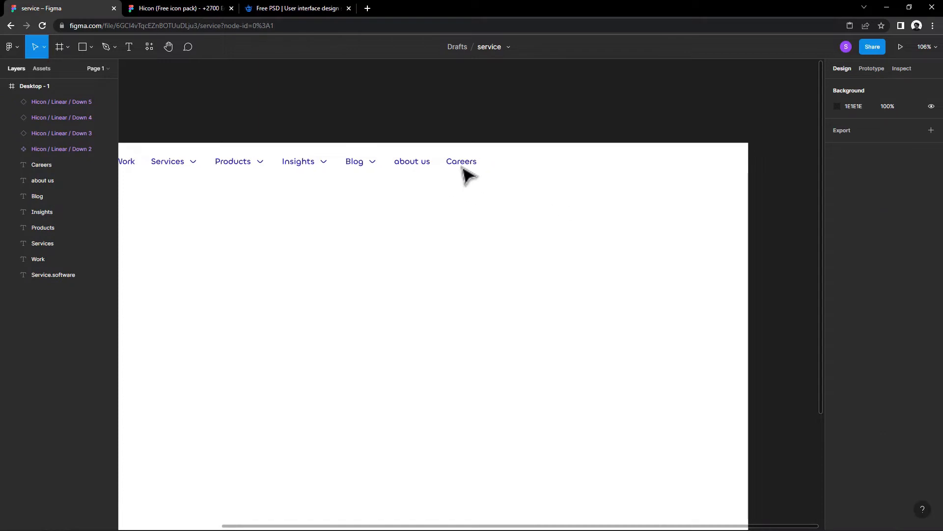
pyautogui.moveTo(467, 169); pyautogui.dragTo(631, 172)
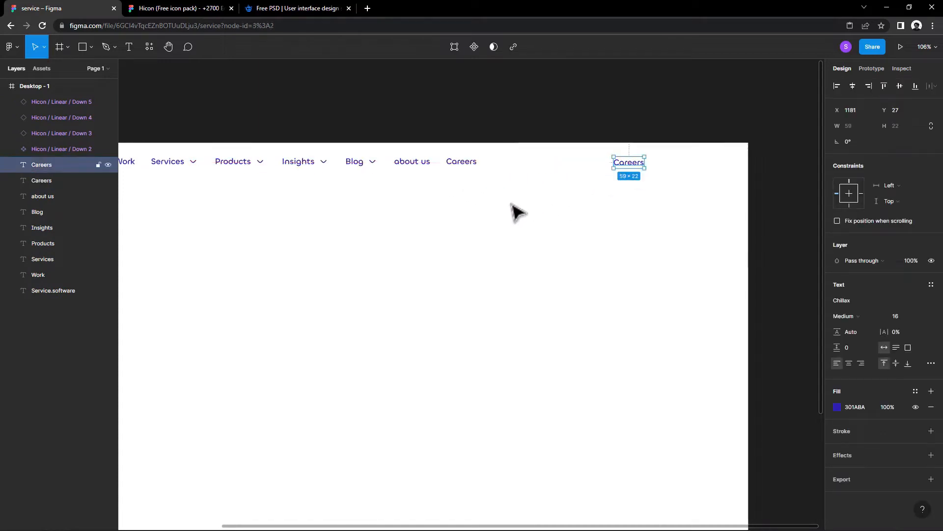
# Step: Change the duplicated Careers text near the frame's right end to "Log in"
pyautogui.moveTo(426, 213); pyautogui.dragTo(559, 221)
pyautogui.hscroll(3, 559, 220)
pyautogui.doubleClick(658, 183)
pyautogui.write('Log in')
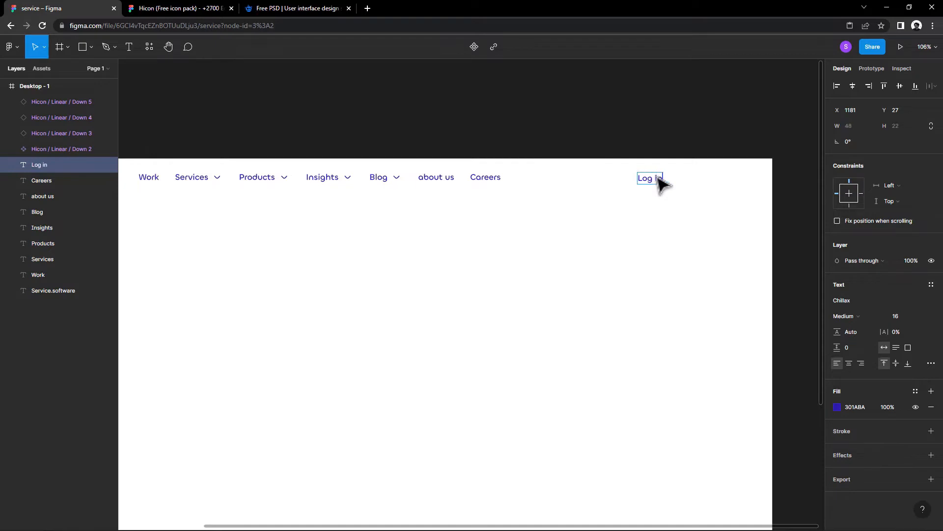
pyautogui.press('Escape')
# Step: Draw a rectangle about 98 × 42 beside the Log in text at about X 1253, Y 20, with corner radius 11
pyautogui.hscroll(4, 601, 217)
pyautogui.click(91, 47)
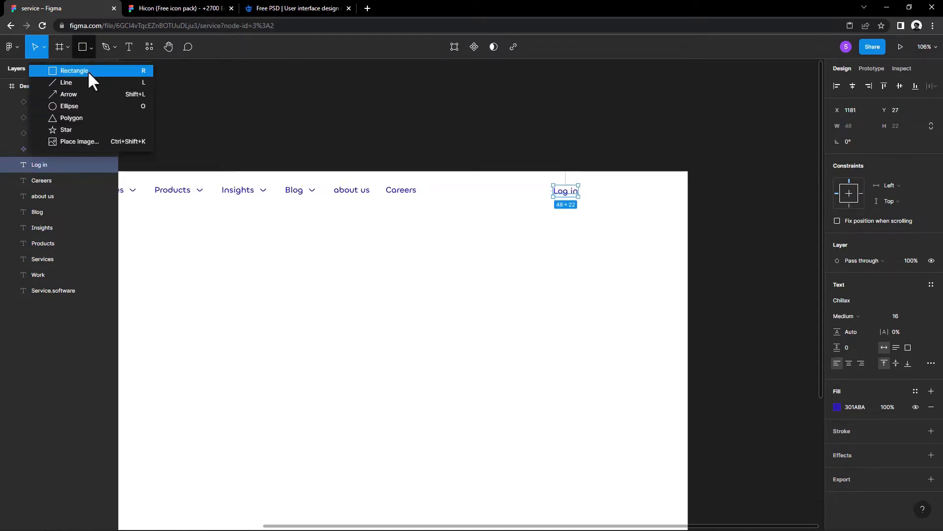
pyautogui.click(88, 70)
pyautogui.moveTo(586, 183); pyautogui.dragTo(626, 197)
pyautogui.write('1')
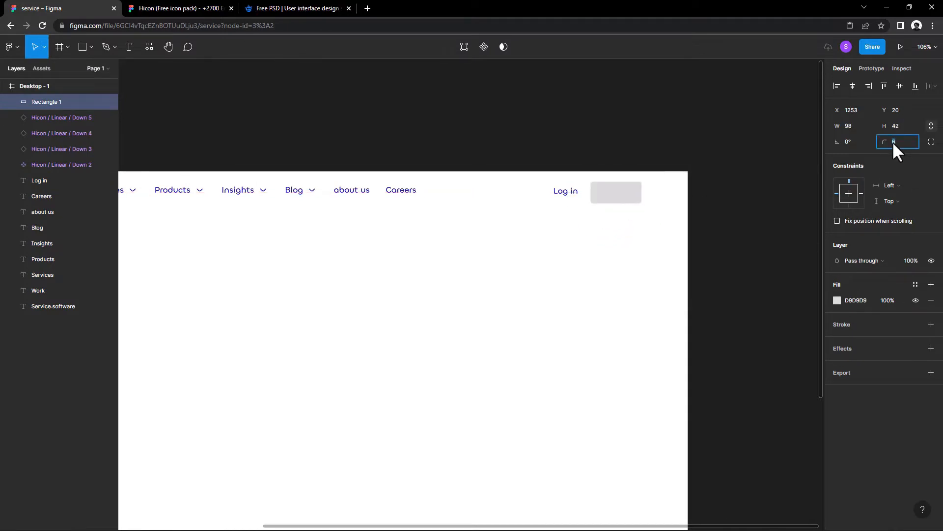
pyautogui.press('Up')
pyautogui.press('Up')
pyautogui.press('Up')
pyautogui.press('Up')
pyautogui.press('Up')
# Step: Fill the rounded rectangle with the document's dark blue 301ABA and lighten the colour to 6E58F1
pyautogui.click(837, 300)
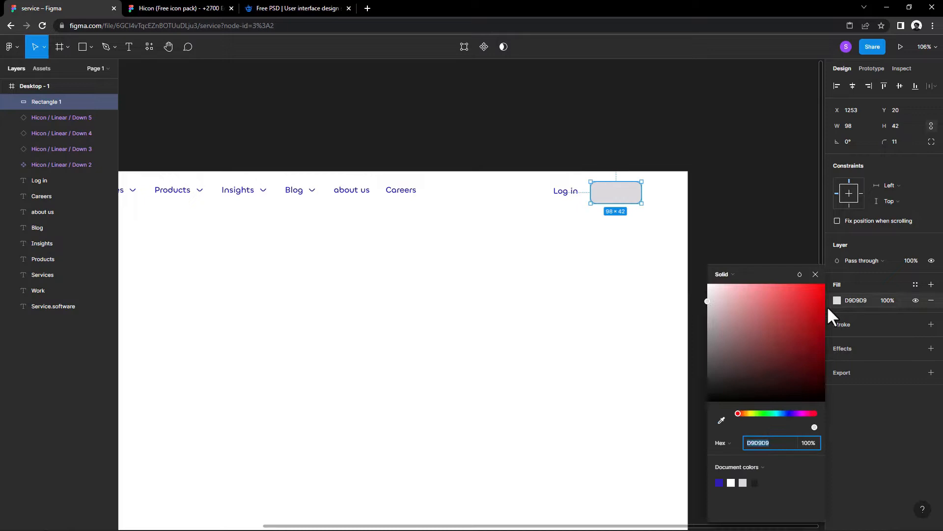
pyautogui.click(719, 482)
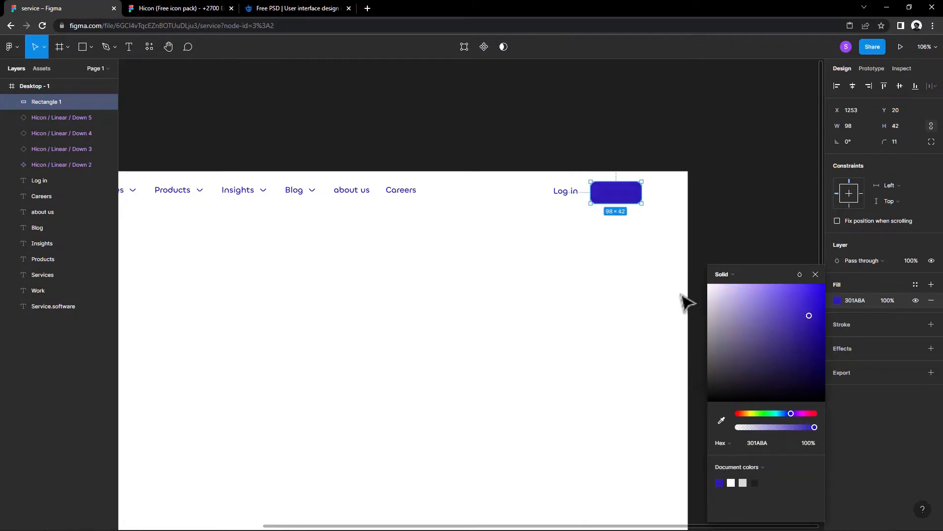
pyautogui.click(816, 274)
pyautogui.click(566, 191)
pyautogui.click(605, 192)
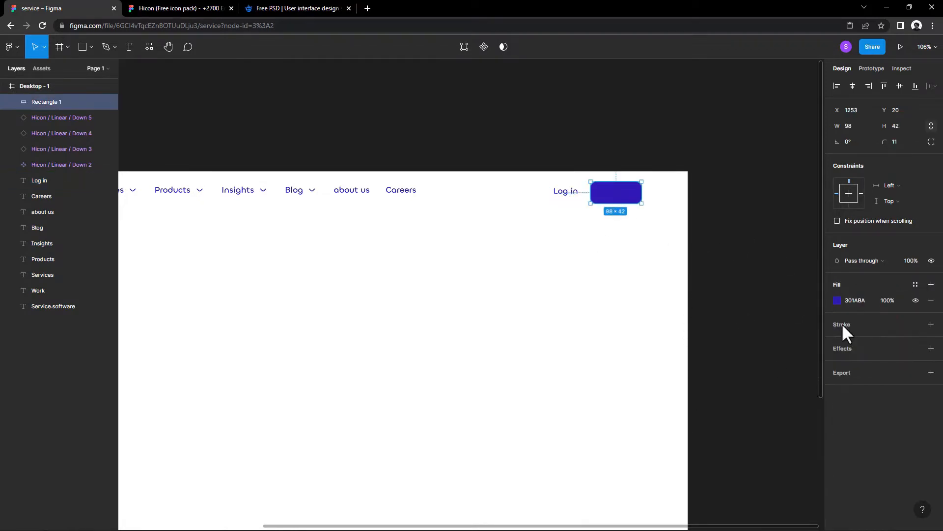
pyautogui.click(837, 300)
pyautogui.moveTo(808, 313); pyautogui.dragTo(781, 290)
pyautogui.click(816, 274)
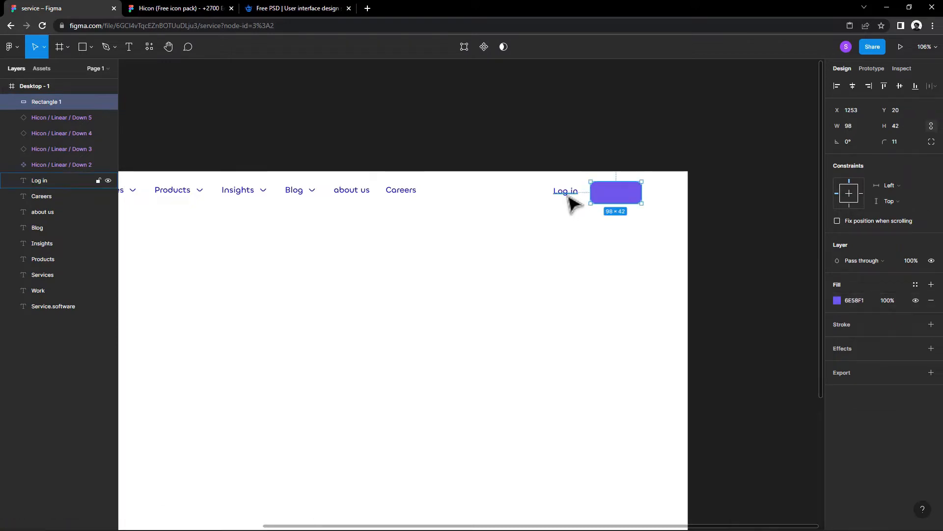
# Step: Duplicate the Log in text below the purple rectangle, bring the copy to the front and change it to "Get started"
pyautogui.click(568, 199)
pyautogui.moveTo(569, 200); pyautogui.dragTo(615, 222)
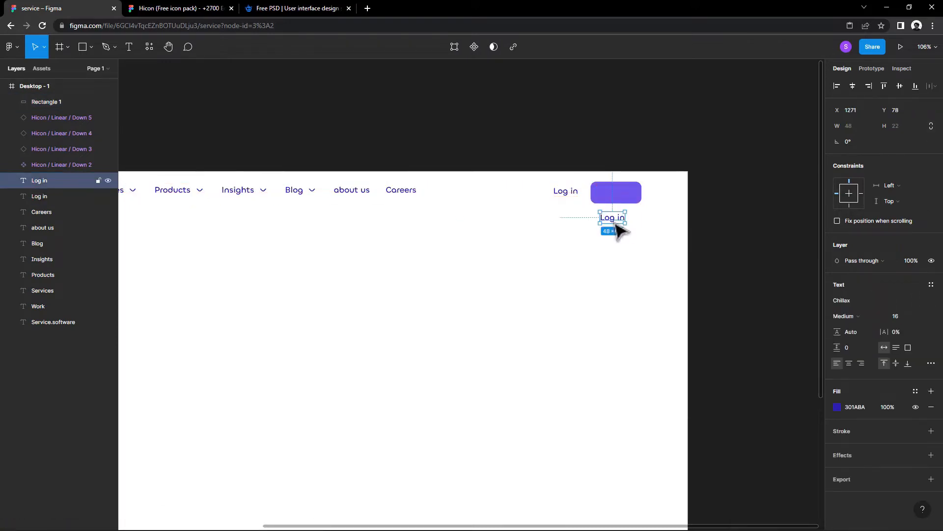
pyautogui.rightClick(615, 223)
pyautogui.click(638, 294)
pyautogui.doubleClick(617, 218)
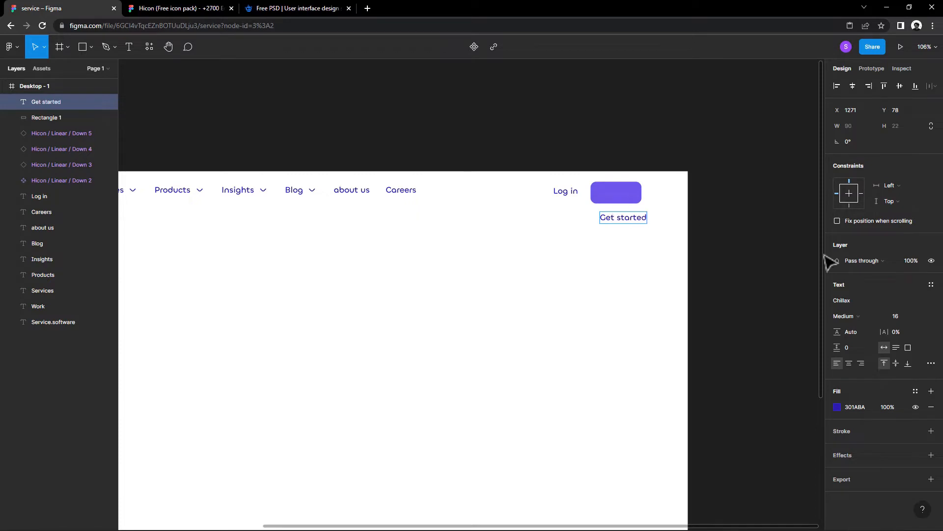
# Step: Widen the purple rectangle to about 123 and centre the Get started text on it at about X 1270, Y 32
pyautogui.click(634, 196)
pyautogui.moveTo(641, 194); pyautogui.dragTo(655, 193)
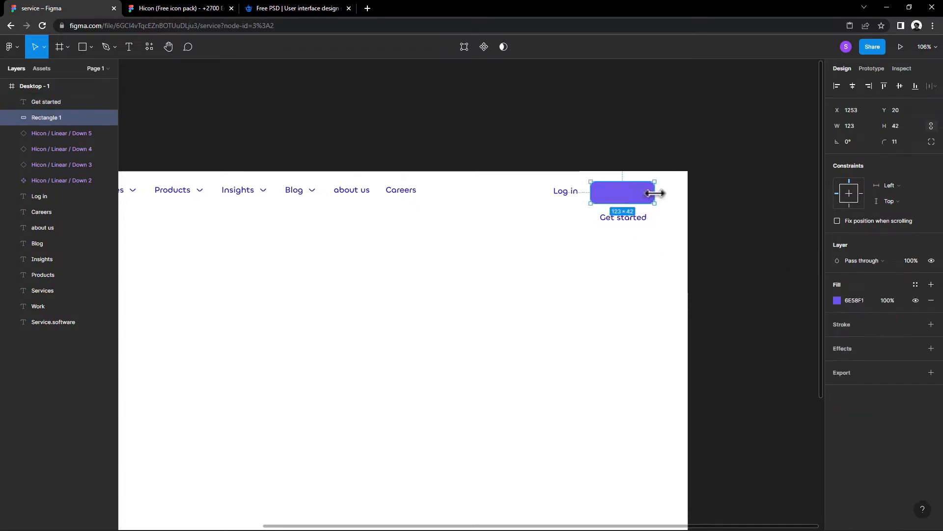
pyautogui.moveTo(630, 222); pyautogui.dragTo(629, 195)
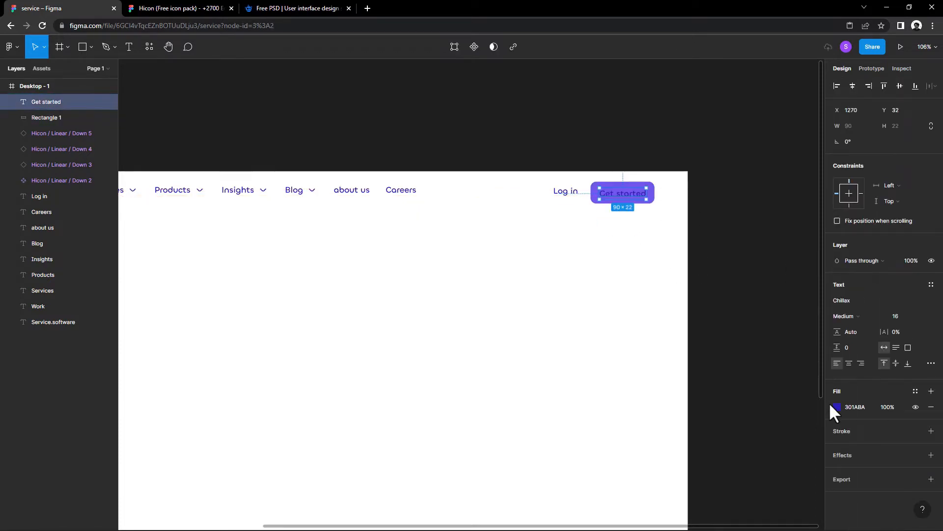
# Step: Set the Get started text's fill colour to white, FFFFFF
pyautogui.click(831, 404)
pyautogui.moveTo(769, 381); pyautogui.dragTo(682, 303)
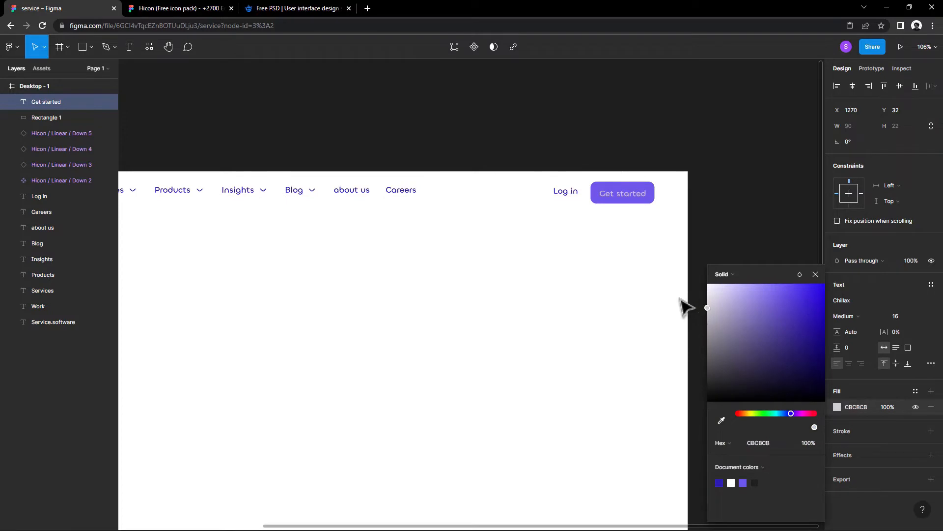
pyautogui.click(815, 274)
# Step: Increase the height of the Get started button's rectangle to about 47
pyautogui.scroll(-1, 609, 275)
pyautogui.moveTo(609, 277); pyautogui.dragTo(695, 268)
pyautogui.scroll(-2, 689, 263)
pyautogui.click(686, 262)
pyautogui.moveTo(578, 270); pyautogui.dragTo(497, 255)
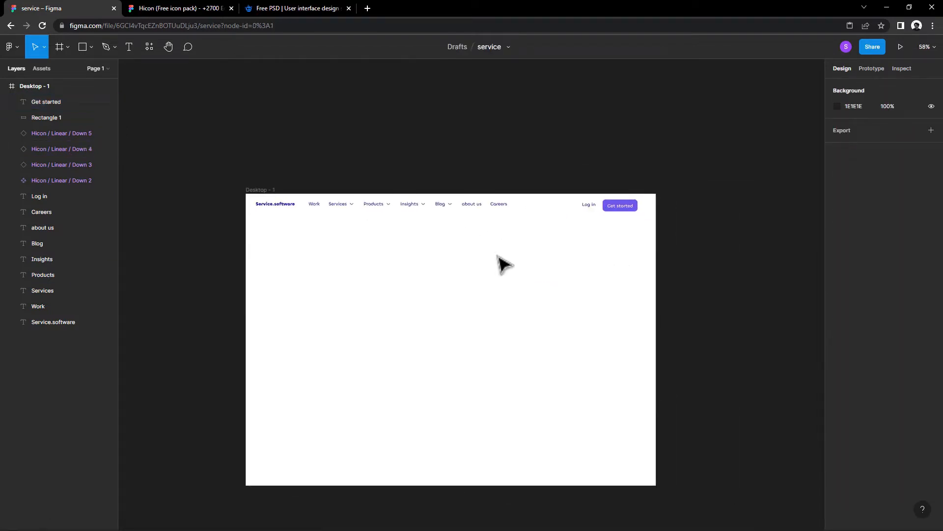
pyautogui.scroll(2, 638, 210)
pyautogui.click(641, 211)
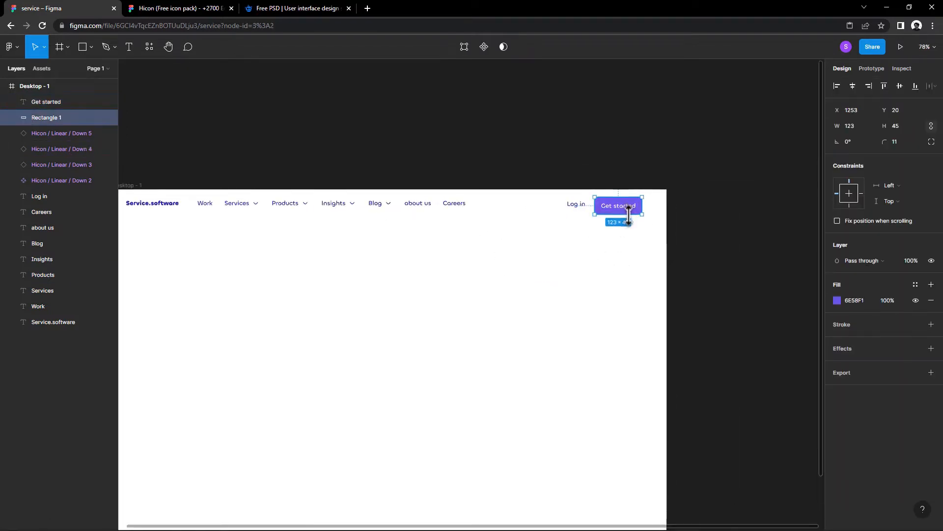
pyautogui.click(583, 261)
# Step: Show the frame's 12-column layout grid and move the Get started button and label flush with the last column's outer edge
pyautogui.moveTo(564, 272); pyautogui.dragTo(598, 266)
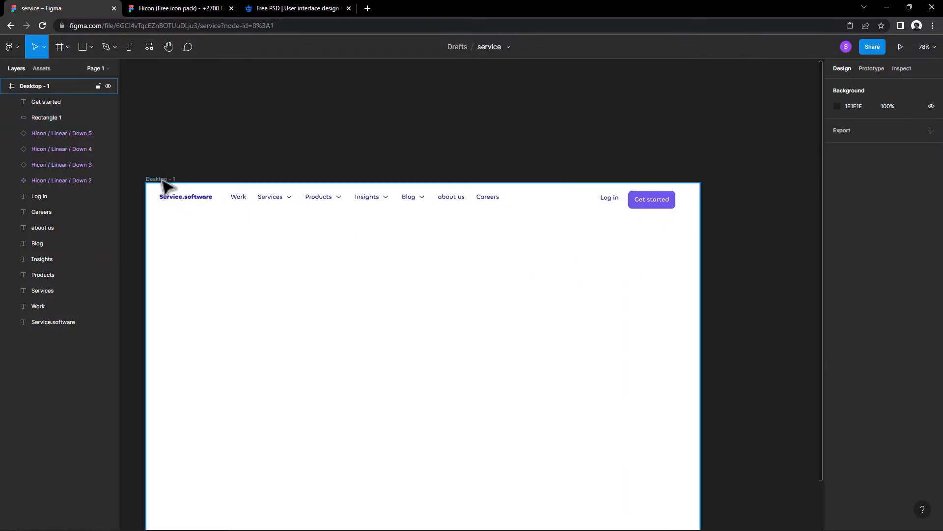
pyautogui.click(162, 180)
pyautogui.click(915, 237)
pyautogui.scroll(3, 649, 255)
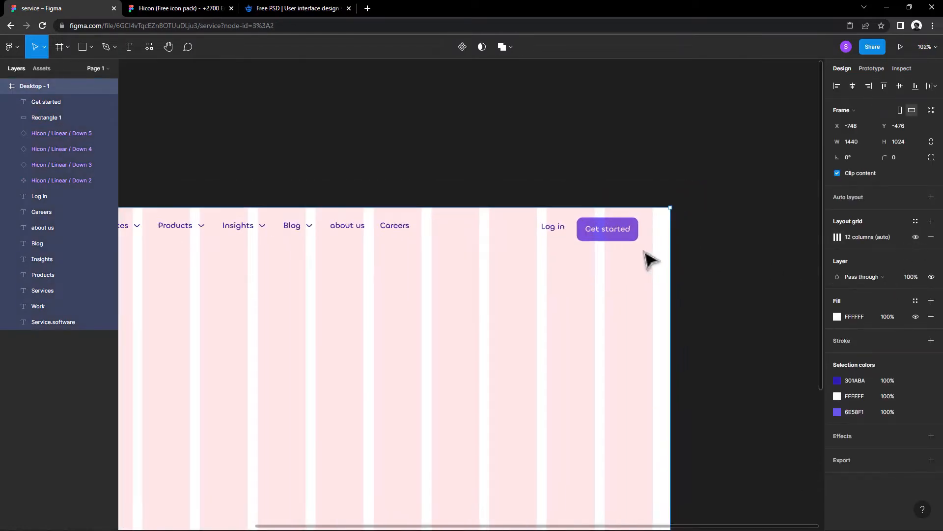
pyautogui.moveTo(615, 229); pyautogui.dragTo(660, 213)
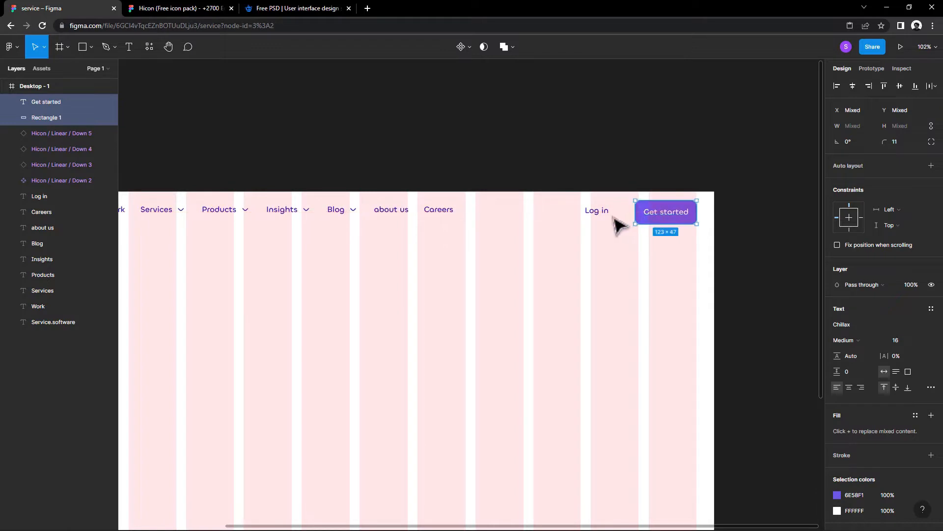
# Step: Move the Log in text closer to the button and align the vertical centres of the logo, navigation texts, arrows and Log in
pyautogui.click(610, 229)
pyautogui.moveTo(600, 209); pyautogui.dragTo(603, 212)
pyautogui.click(617, 240)
pyautogui.scroll(-3, 617, 239)
pyautogui.click(620, 227)
pyautogui.moveTo(640, 237); pyautogui.dragTo(214, 195)
pyautogui.click(901, 87)
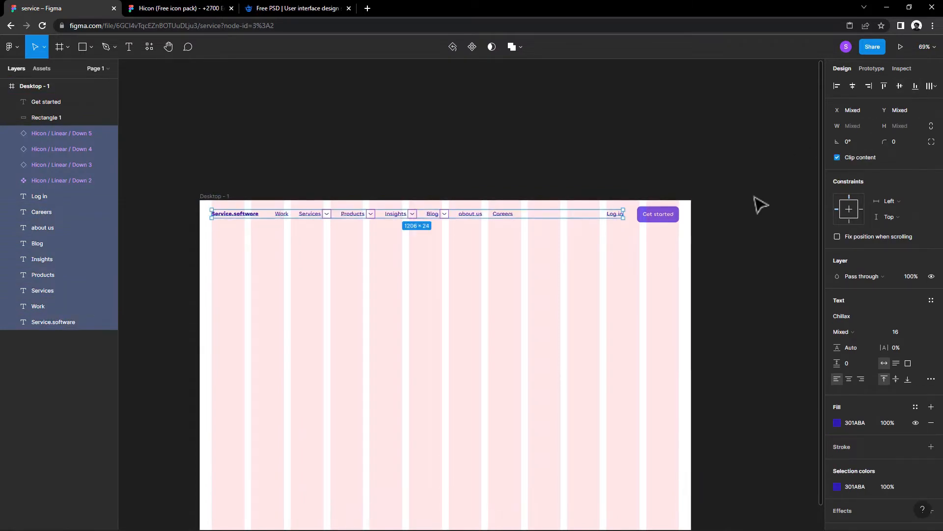
# Step: Hide the frame's layout grid and move all navigation bar elements slightly down together
pyautogui.click(729, 226)
pyautogui.scroll(-1, 727, 228)
pyautogui.moveTo(709, 228); pyautogui.dragTo(219, 193)
pyautogui.scroll(1, 652, 239)
pyautogui.click(217, 169)
pyautogui.click(915, 236)
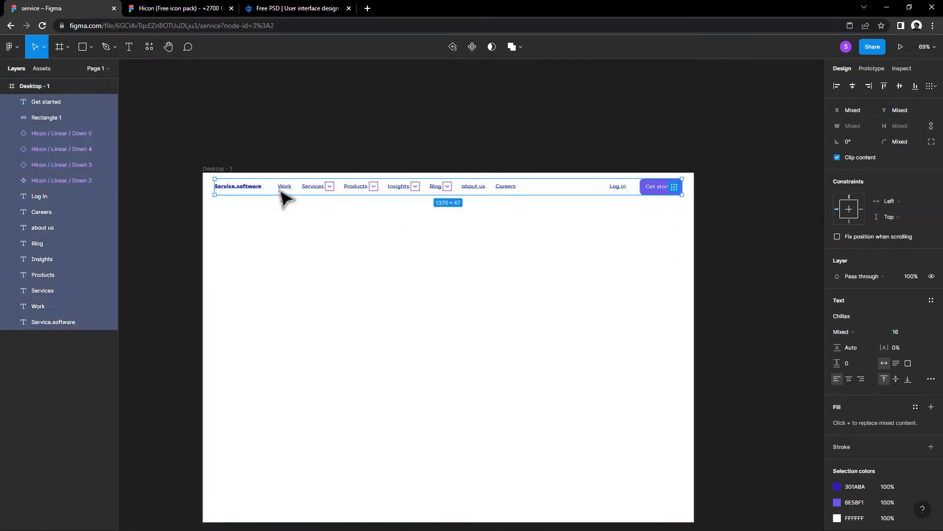
pyautogui.moveTo(276, 188); pyautogui.dragTo(277, 193)
pyautogui.click(329, 280)
# Step: Add a text box about 591 × 301 at about X 60, Y 226 reading "Customer service software built for costomer-first teams"
pyautogui.moveTo(334, 289); pyautogui.dragTo(328, 245)
pyautogui.press('t')
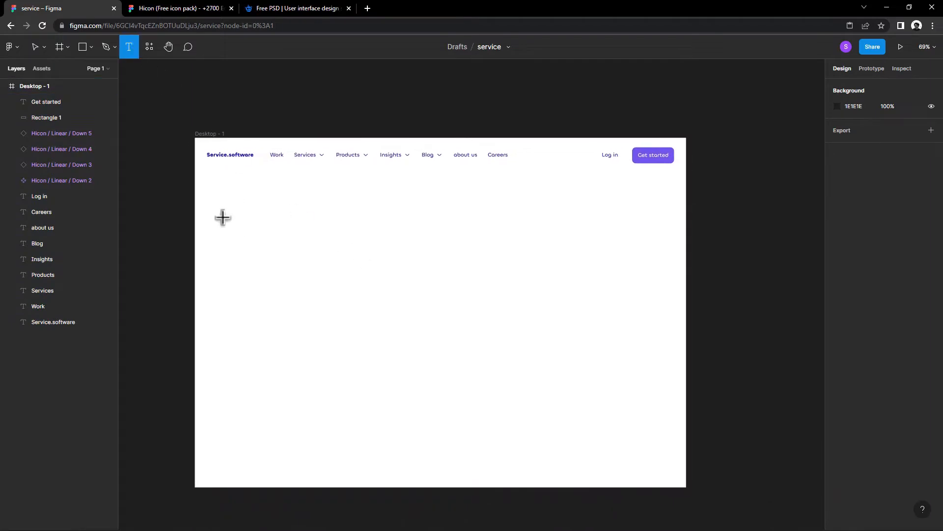
pyautogui.moveTo(215, 215); pyautogui.dragTo(417, 318)
pyautogui.write('C')
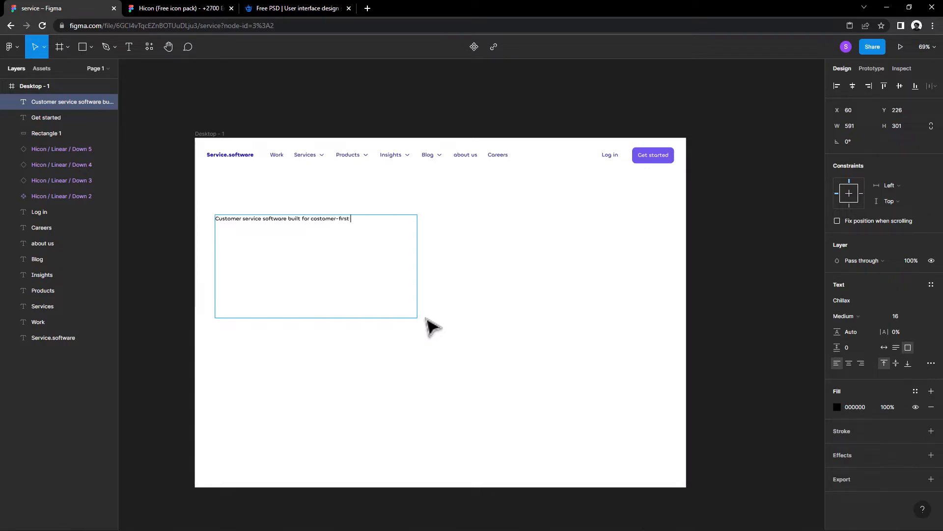
pyautogui.write('ms')
pyautogui.press('Escape')
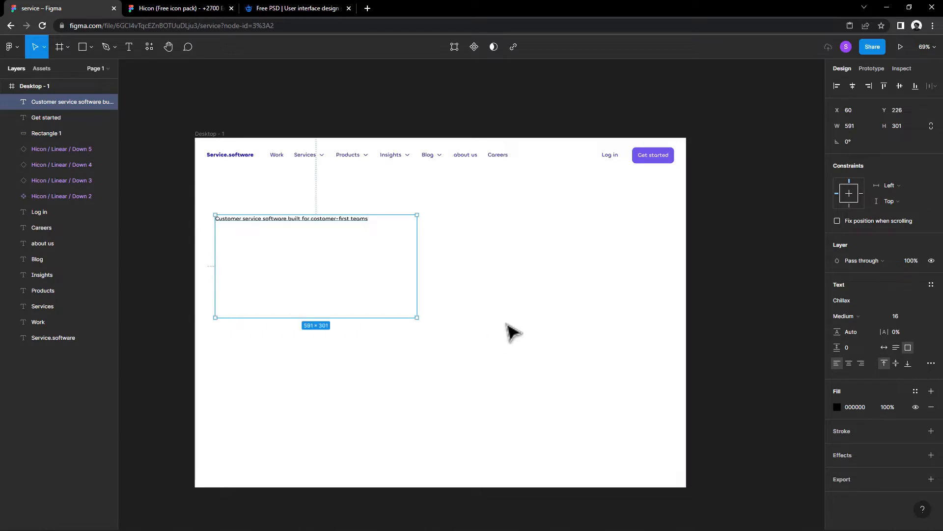
# Step: Break the headline into two lines after "Customer service software"
pyautogui.click(423, 259)
pyautogui.click(334, 216)
pyautogui.doubleClick(289, 220)
pyautogui.click(289, 220)
pyautogui.press('Return')
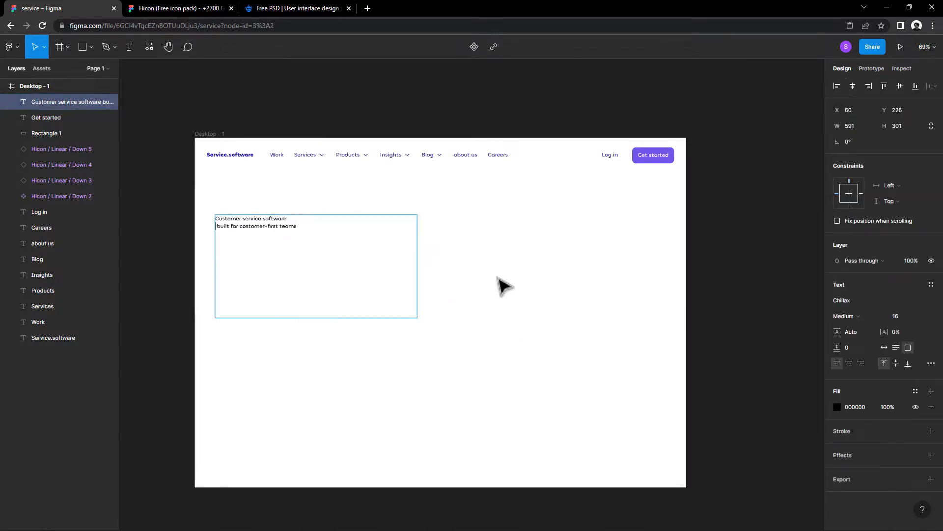
pyautogui.press('Escape')
# Step: Set the headline's font size to 52 and widen its text box to about 799
pyautogui.press('Up')
pyautogui.press('Up')
pyautogui.press('Up')
pyautogui.press('Up')
pyautogui.press('Up')
pyautogui.press('Up')
pyautogui.press('Up')
pyautogui.press('Up')
pyautogui.press('Up')
pyautogui.press('Up')
pyautogui.press('Up')
pyautogui.press('Up')
pyautogui.press('Up')
pyautogui.press('Up')
pyautogui.press('Up')
pyautogui.press('Up')
pyautogui.press('Up')
pyautogui.press('Up')
pyautogui.press('Up')
pyautogui.press('Up')
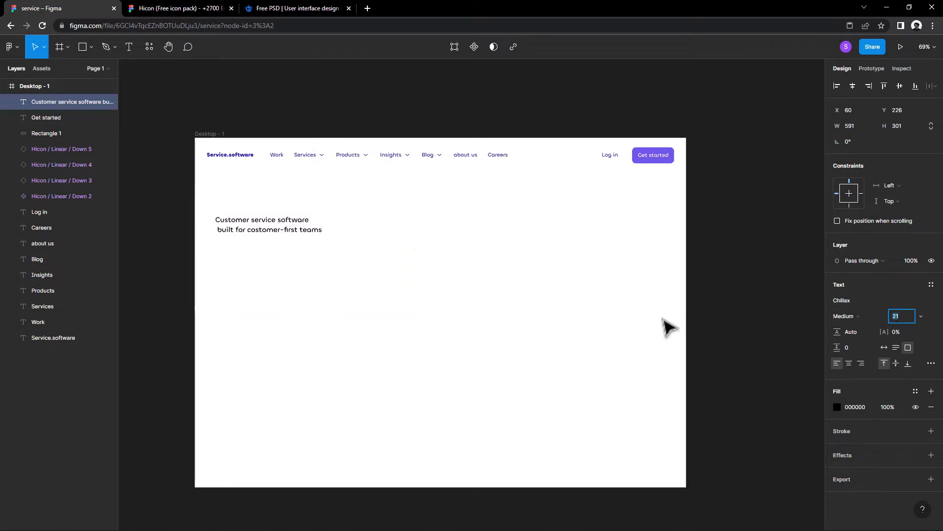
pyautogui.press('Up')
pyautogui.press('Up')
pyautogui.press('Up')
pyautogui.press('Up')
pyautogui.press('Up')
pyautogui.press('Up')
pyautogui.press('Up')
pyautogui.press('Up')
pyautogui.press('Up')
pyautogui.press('Up')
pyautogui.press('Up')
pyautogui.press('Up')
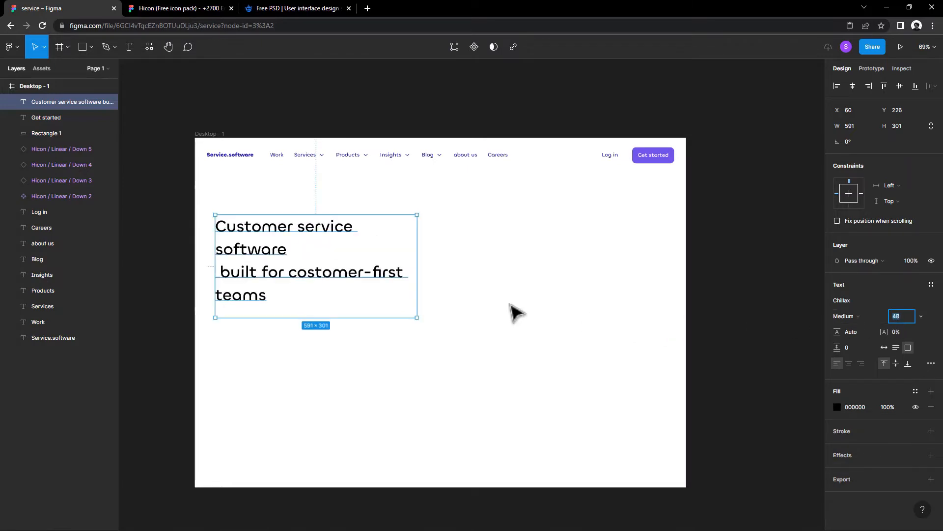
pyautogui.moveTo(417, 276); pyautogui.dragTo(489, 274)
pyautogui.press('Up')
pyautogui.press('Up')
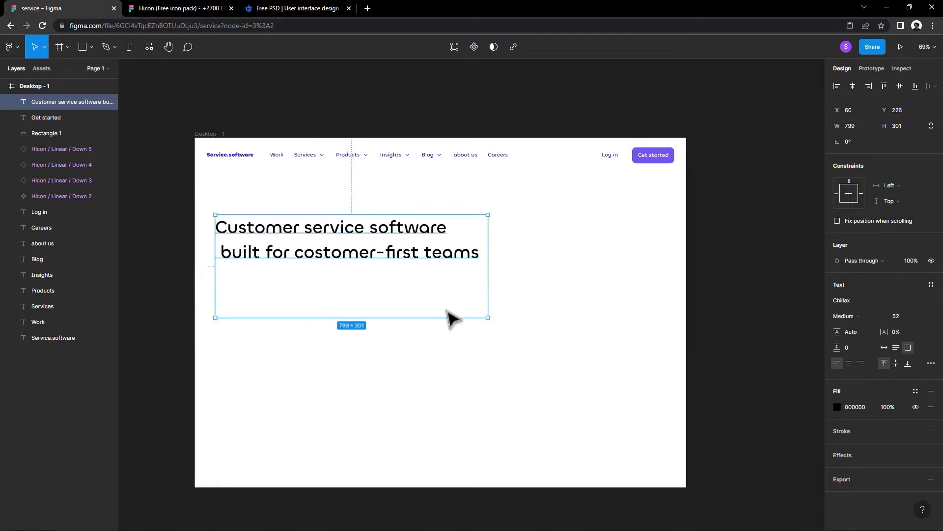
# Step: Remove the leading space before "built" and move the headline toward the frame's left margin at about Y 230
pyautogui.click(449, 320)
pyautogui.click(349, 261)
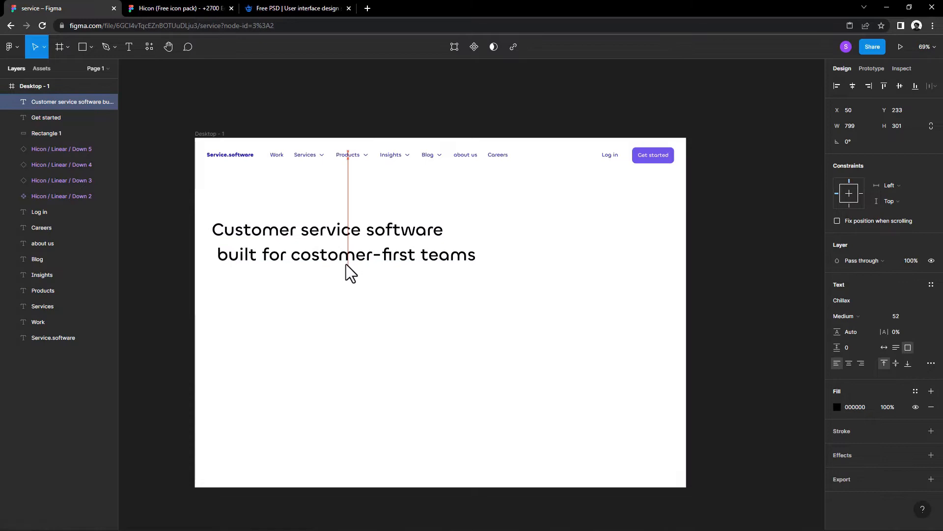
pyautogui.doubleClick(218, 256)
pyautogui.press('Escape')
pyautogui.moveTo(269, 267); pyautogui.dragTo(258, 248)
# Step: Nudge the headline right to X 37, flush with the first grid column, showing the layout grid only for this adjustment
pyautogui.click(215, 134)
pyautogui.click(915, 237)
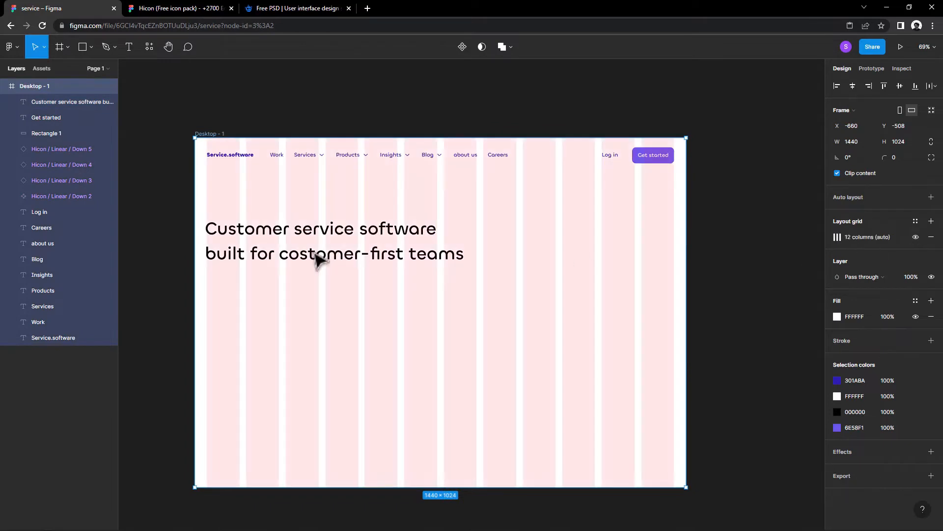
pyautogui.click(274, 257)
pyautogui.press('Right')
pyautogui.press('Right')
pyautogui.press('Right')
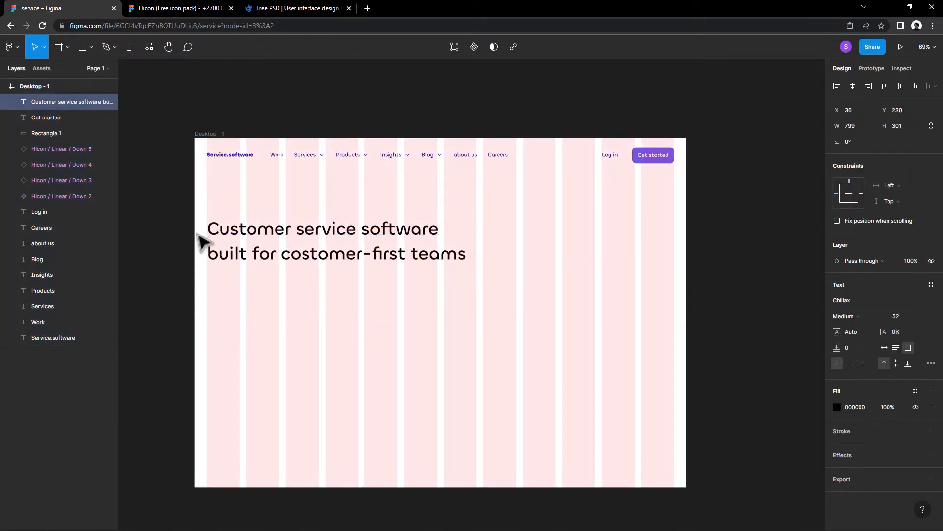
pyautogui.click(210, 134)
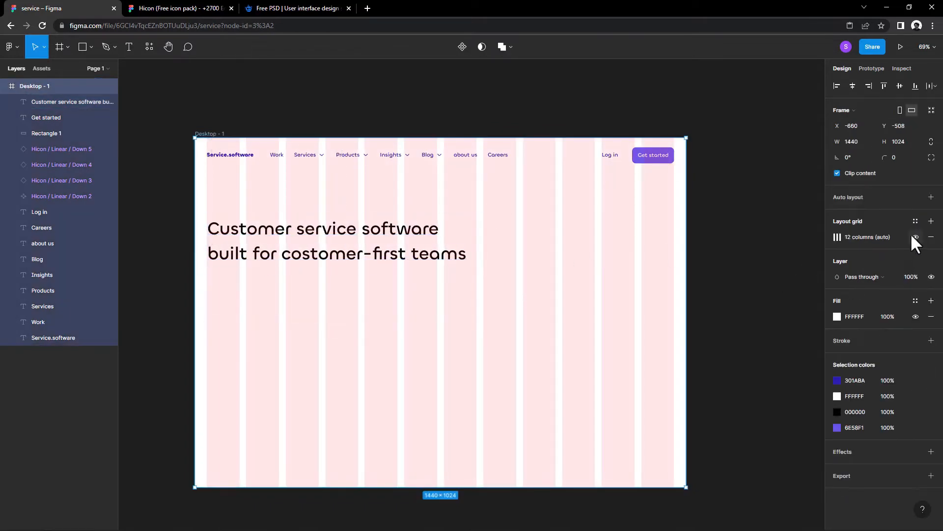
pyautogui.click(916, 237)
# Step: Set the headline's fill to the document's dark blue 301ABA
pyautogui.click(447, 266)
pyautogui.rightClick(849, 409)
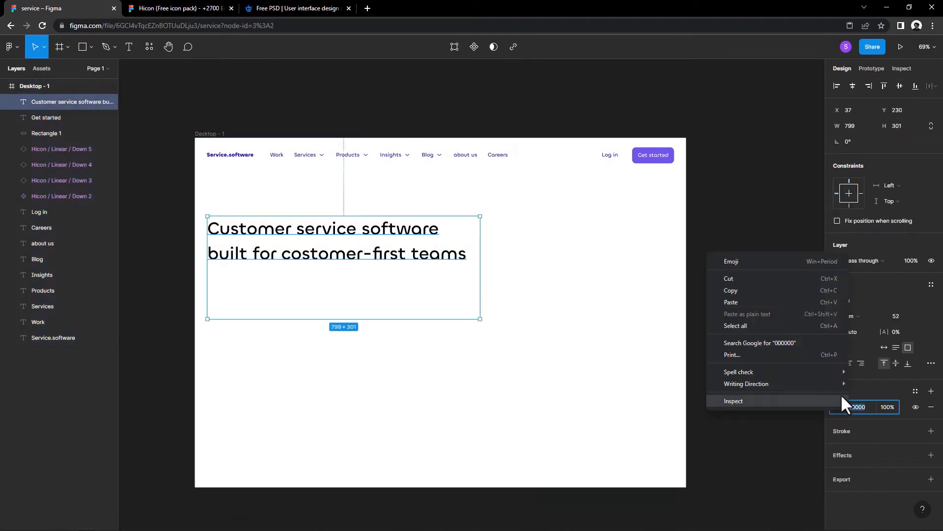
pyautogui.click(759, 323)
pyautogui.click(794, 379)
pyautogui.click(410, 273)
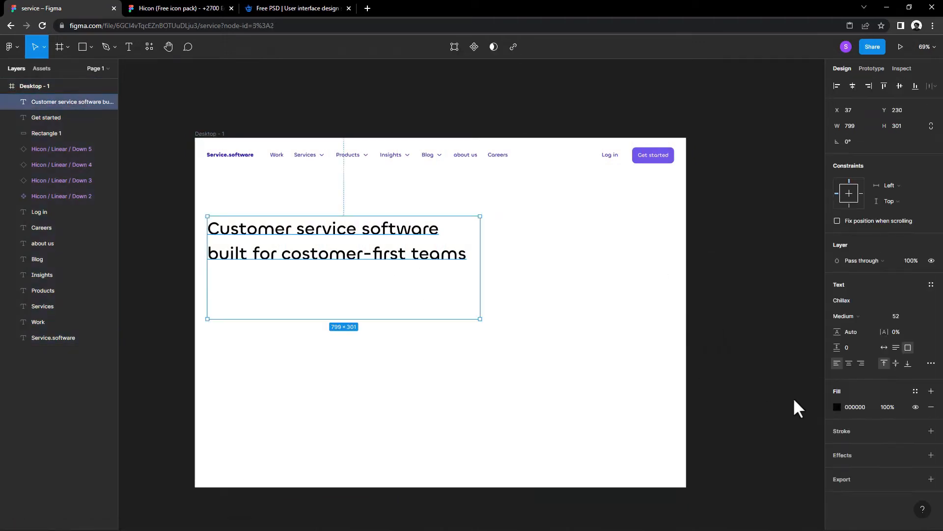
pyautogui.click(838, 406)
pyautogui.click(719, 482)
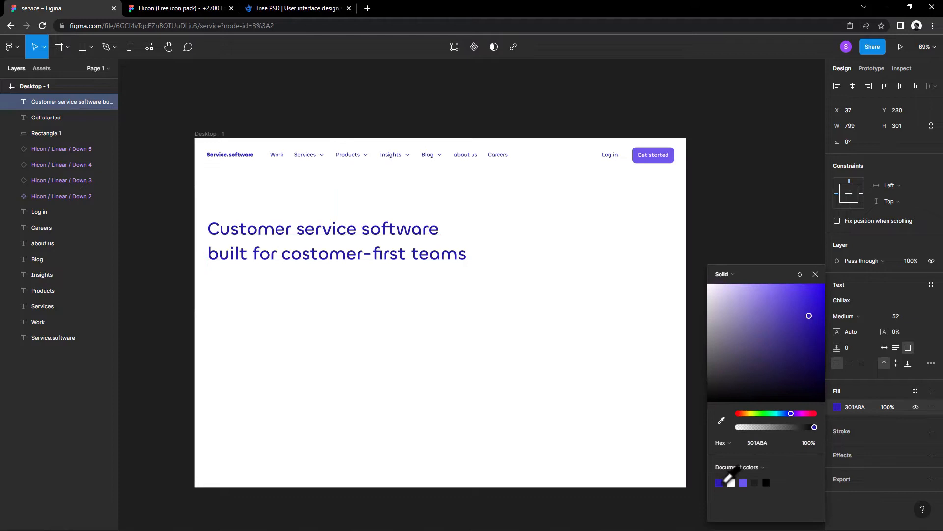
pyautogui.click(615, 421)
# Step: Set the two-line hero headline's font weight to Bold
pyautogui.click(345, 255)
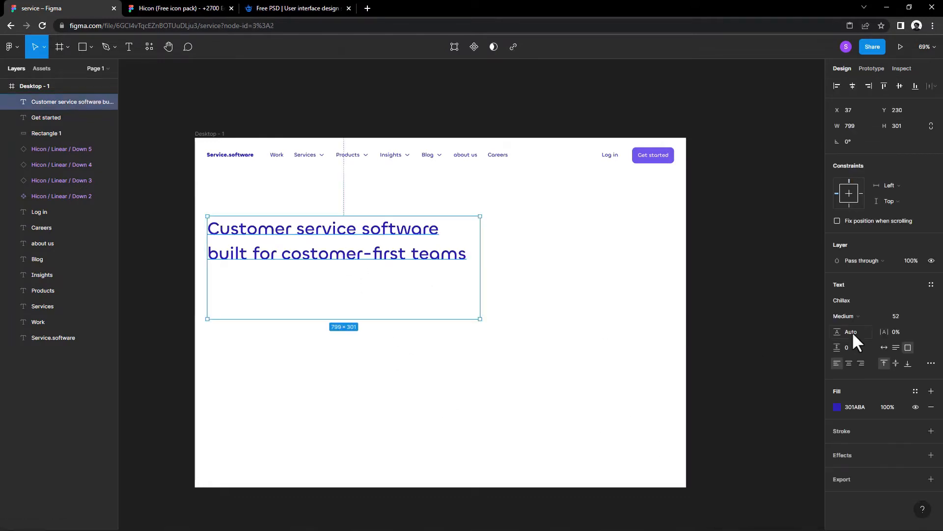
pyautogui.click(852, 313)
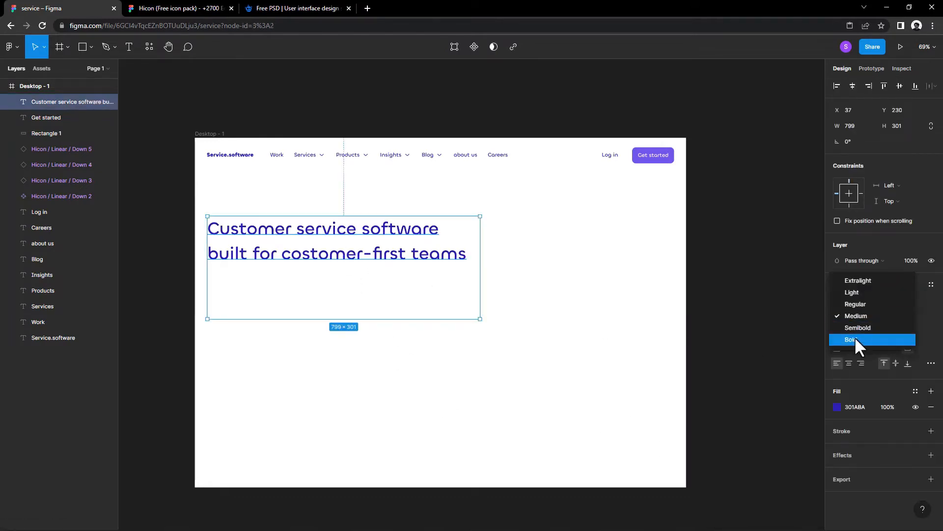
pyautogui.click(854, 338)
# Step: Lighten the headline's fill to purple 7059FF and make its text box auto width
pyautogui.click(837, 407)
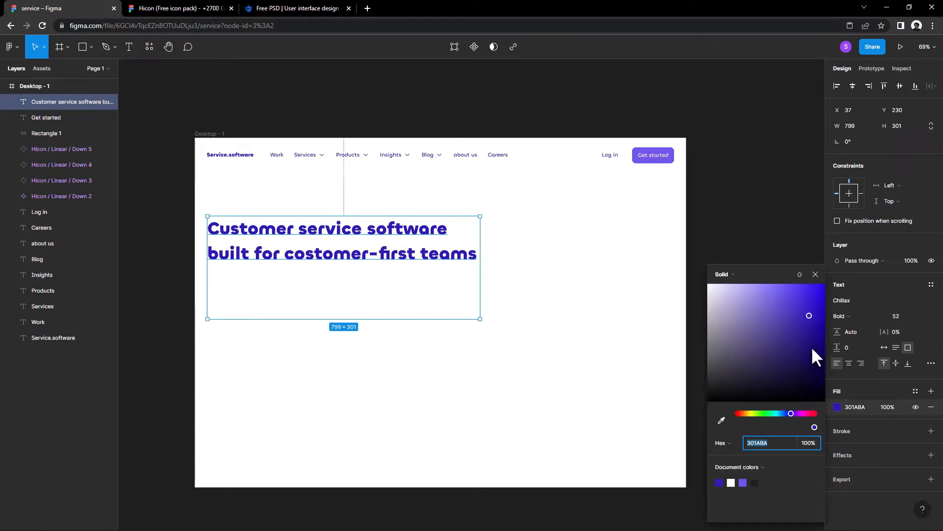
pyautogui.moveTo(812, 346); pyautogui.dragTo(793, 284)
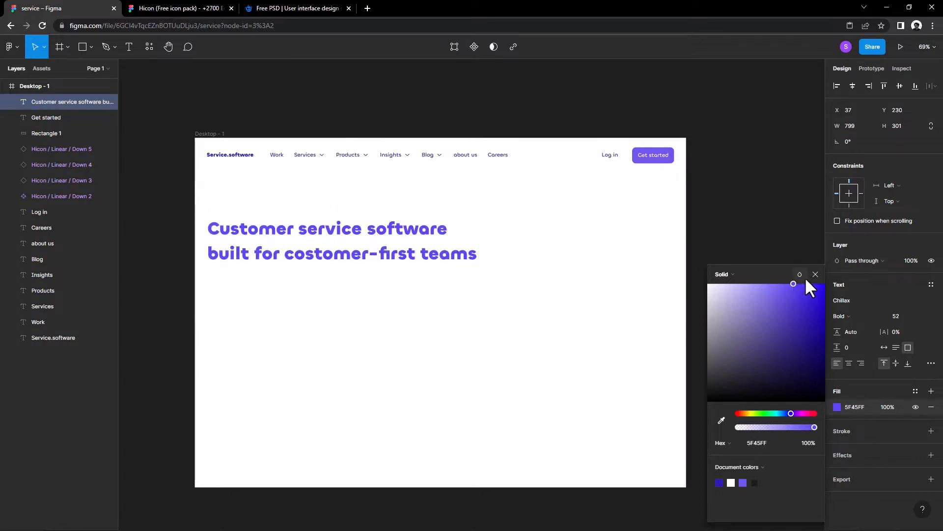
pyautogui.click(816, 274)
pyautogui.click(716, 260)
pyautogui.click(415, 258)
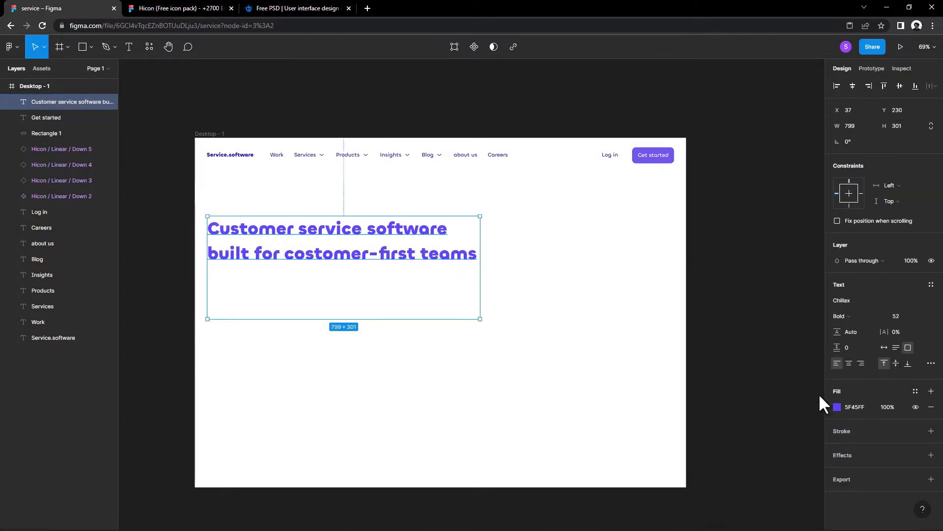
pyautogui.click(836, 406)
pyautogui.moveTo(797, 289)
pyautogui.mouseDown()
pyautogui.moveTo(776, 289)
pyautogui.moveTo(783, 277)
pyautogui.mouseUp()
pyautogui.click(346, 258)
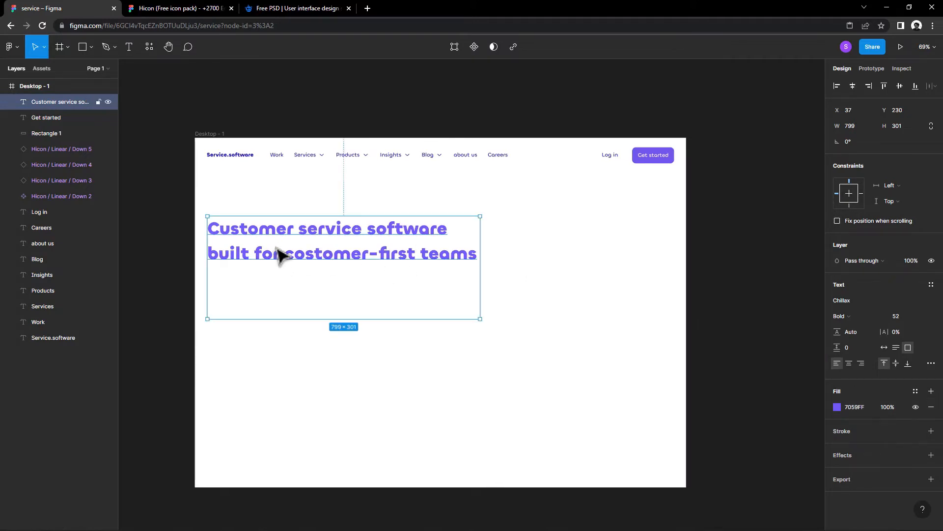
pyautogui.click(884, 347)
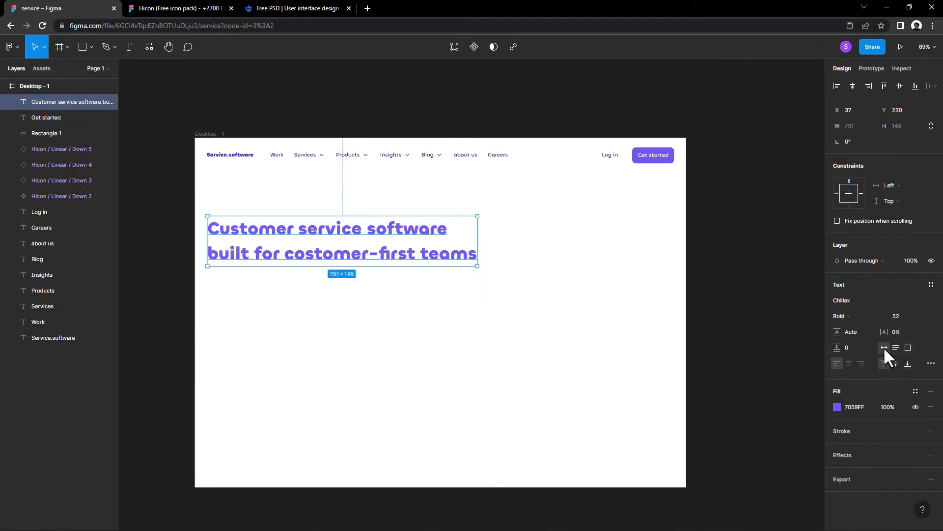
pyautogui.click(417, 338)
# Step: Duplicate the headline below the original at about X 39, Y 424 and set the copy's font size to 30
pyautogui.moveTo(348, 263); pyautogui.dragTo(353, 326)
pyautogui.doubleClick(353, 328)
pyautogui.rightClick(350, 318)
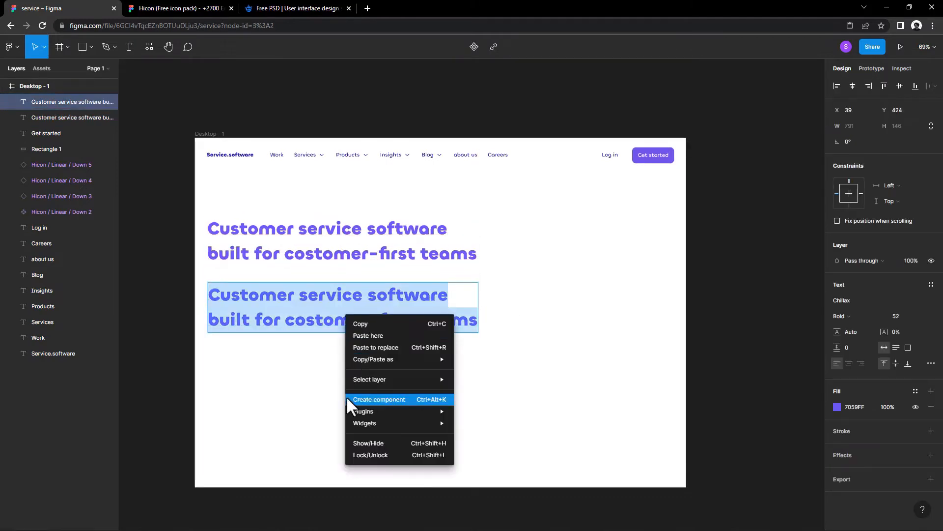
pyautogui.press('Escape')
pyautogui.write('30')
pyautogui.press('Return')
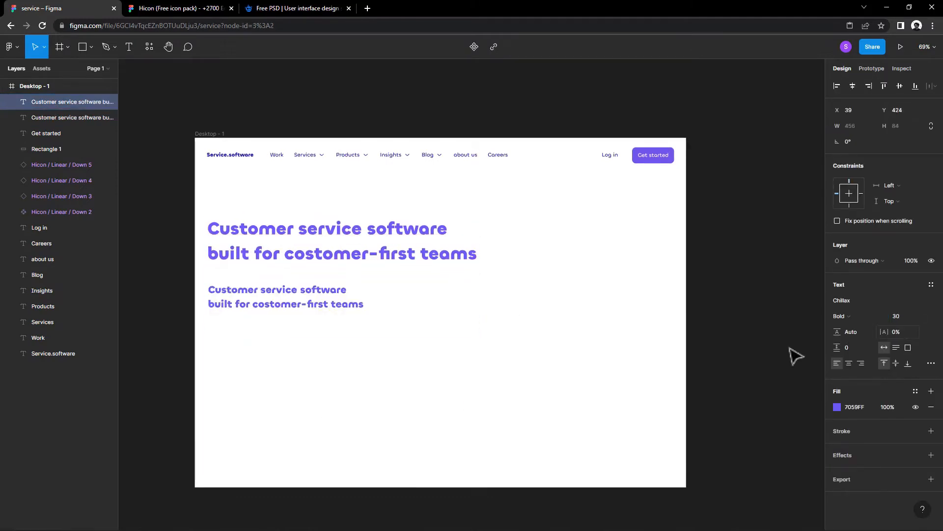
pyautogui.click(546, 352)
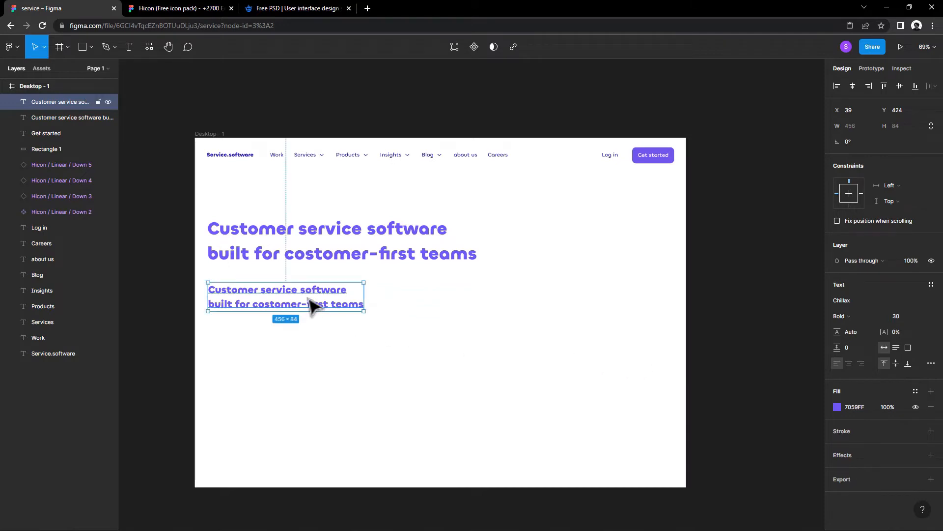
# Step: Replace the smaller headline copy's text with 2 generated sentences using the Lorem ipsum plugin
pyautogui.rightClick(309, 303)
pyautogui.doubleClick(274, 301)
pyautogui.rightClick(267, 293)
pyautogui.moveTo(291, 392)
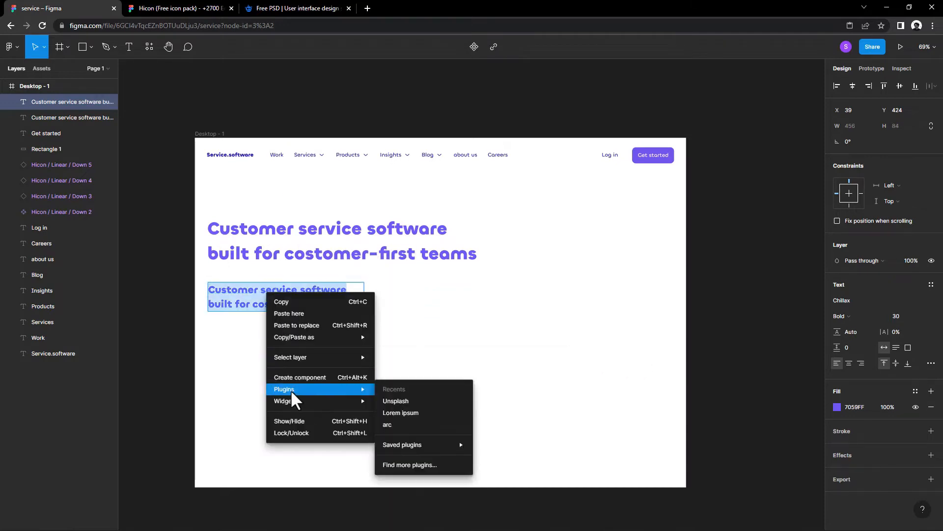
pyautogui.moveTo(418, 445)
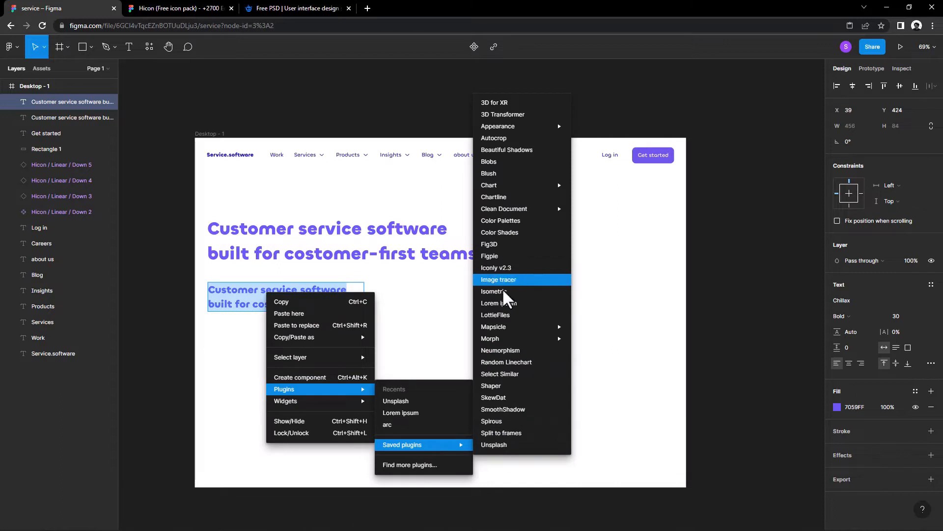
pyautogui.click(427, 414)
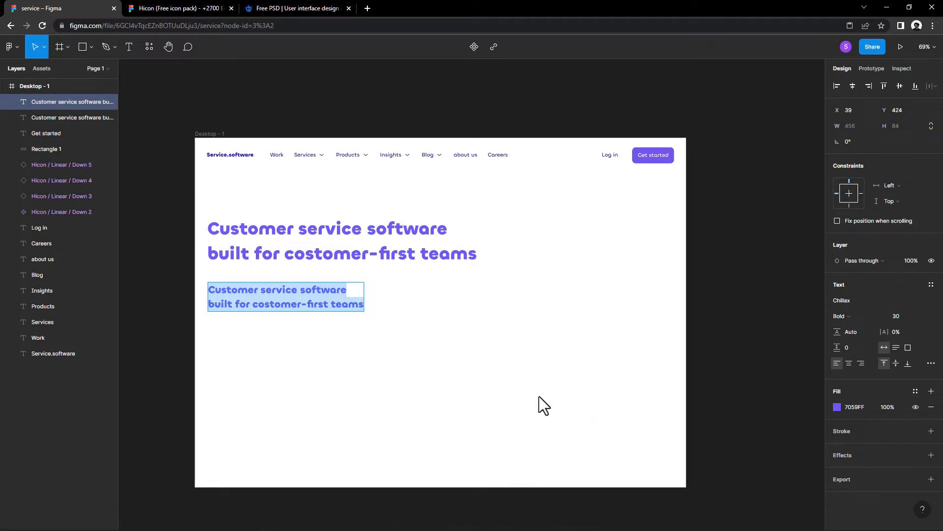
pyautogui.moveTo(401, 227); pyautogui.dragTo(538, 228)
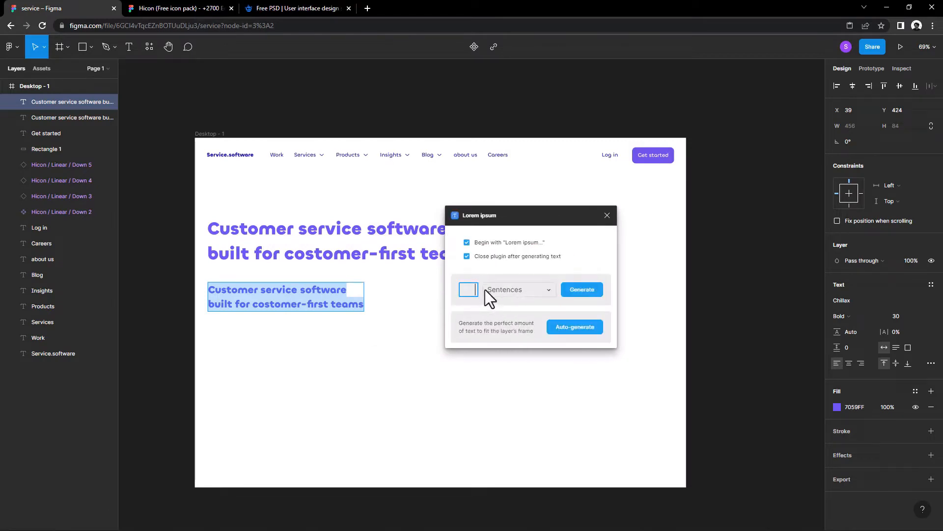
pyautogui.write('2')
pyautogui.click(575, 291)
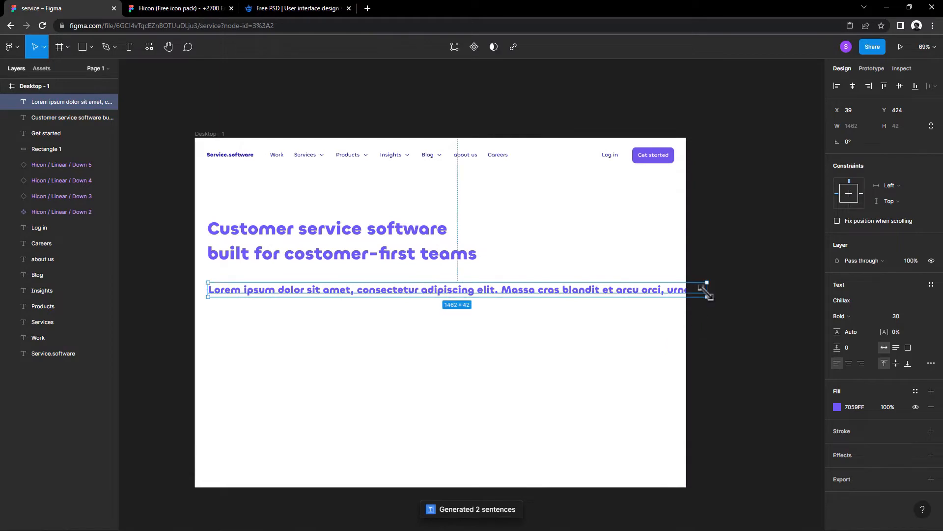
# Step: Restyle the lorem ipsum paragraph as Regular at size 20 in a text box about 402 wide
pyautogui.moveTo(705, 290); pyautogui.dragTo(464, 299)
pyautogui.click(841, 315)
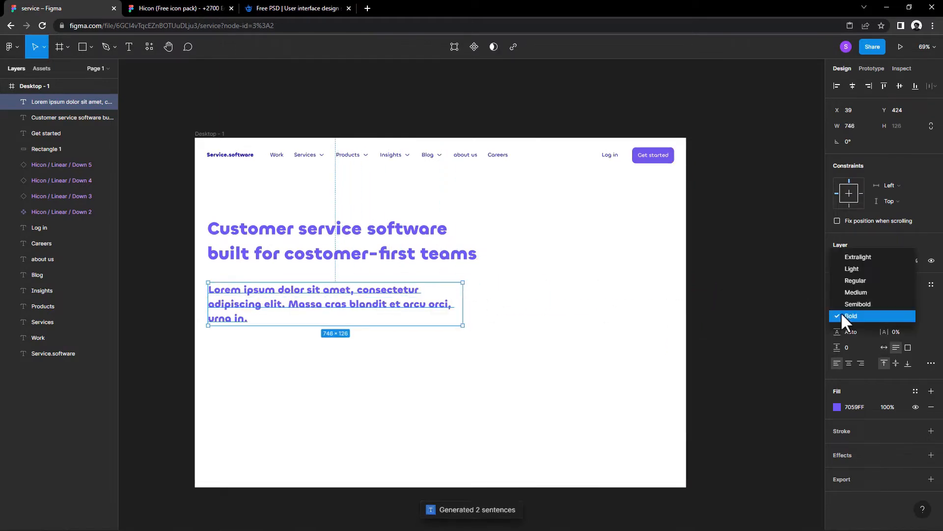
pyautogui.click(845, 280)
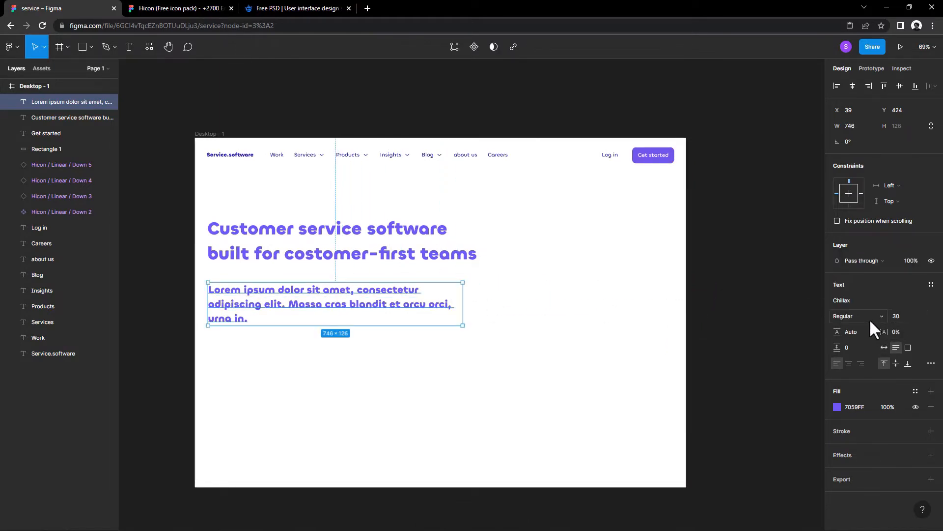
pyautogui.write('21')
pyautogui.press('Return')
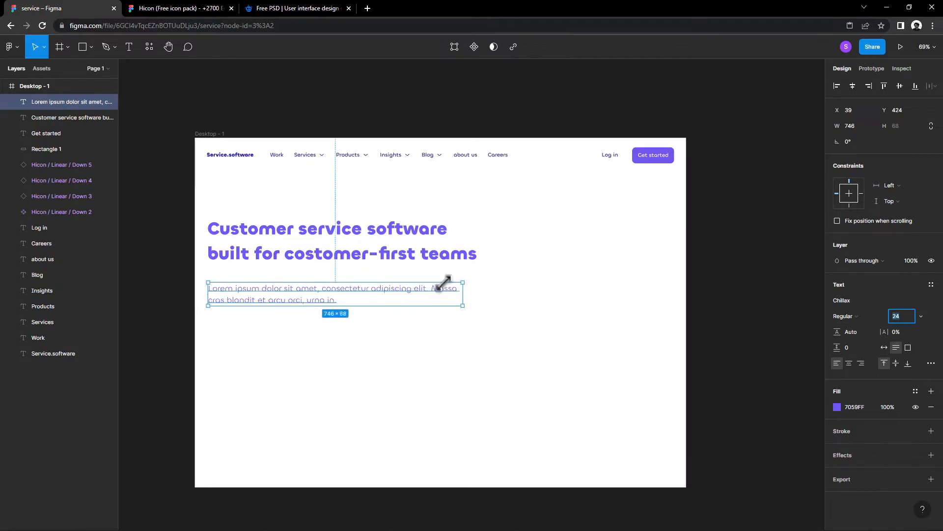
pyautogui.moveTo(463, 292); pyautogui.dragTo(343, 309)
pyautogui.click(312, 274)
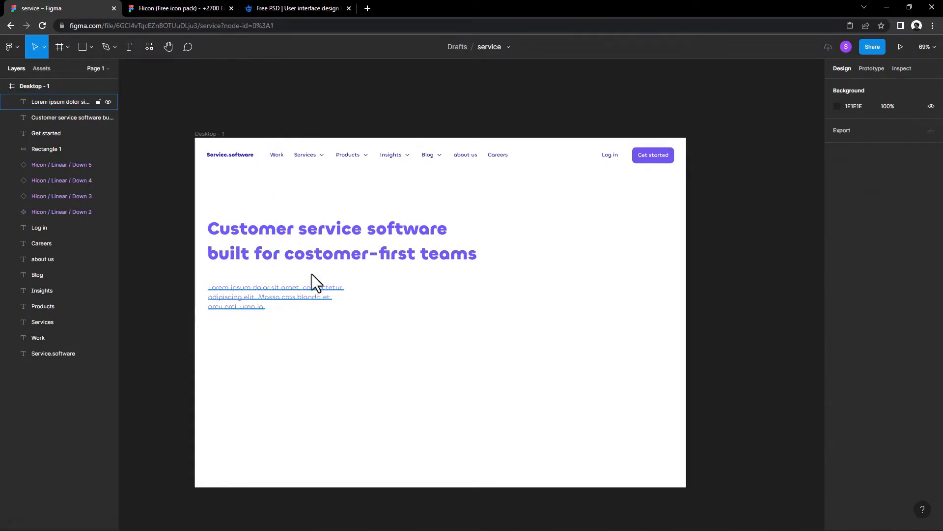
# Step: Change the font of all navigation bar items except the Service.software logo to Satoshi
pyautogui.moveTo(681, 174); pyautogui.dragTo(266, 135)
pyautogui.write('sat')
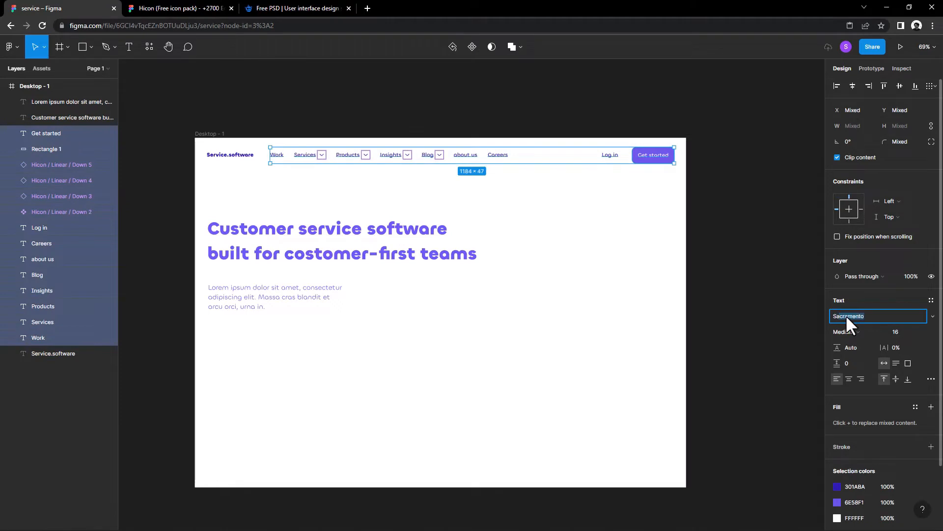
pyautogui.rightClick(846, 316)
pyautogui.click(858, 303)
pyautogui.click(857, 315)
pyautogui.press('Return')
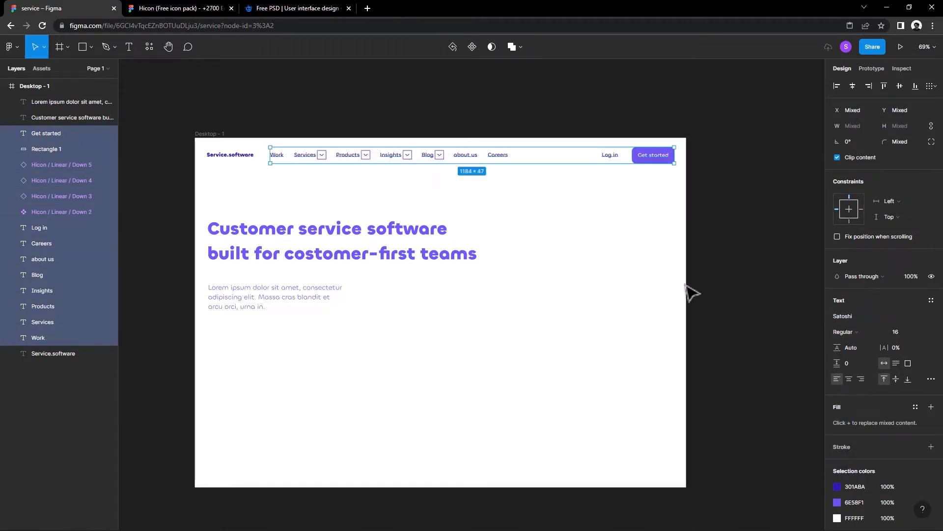
pyautogui.click(598, 252)
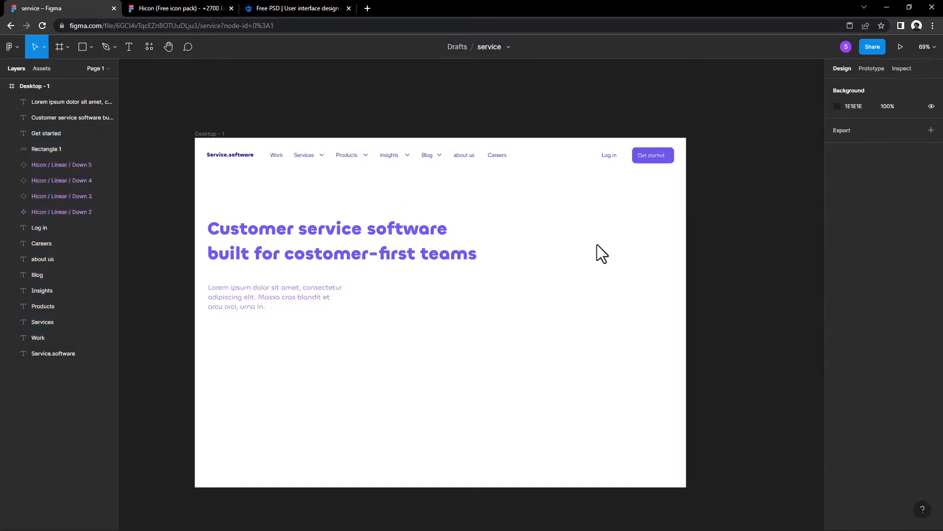
# Step: Set the font weight of the navigation items, Log in and Get started labels to Medium
pyautogui.hscroll(1, 609, 231)
pyautogui.moveTo(663, 179); pyautogui.dragTo(265, 160)
pyautogui.click(846, 331)
pyautogui.click(858, 341)
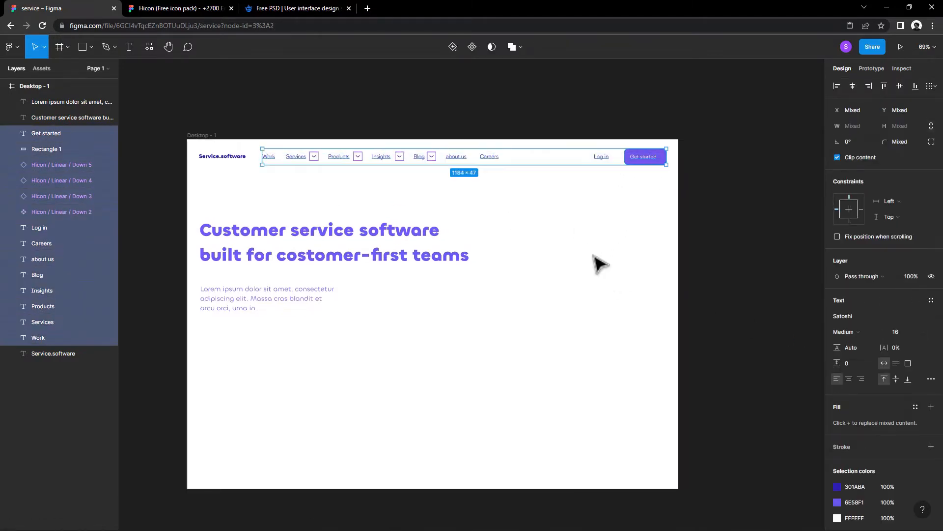
pyautogui.click(580, 276)
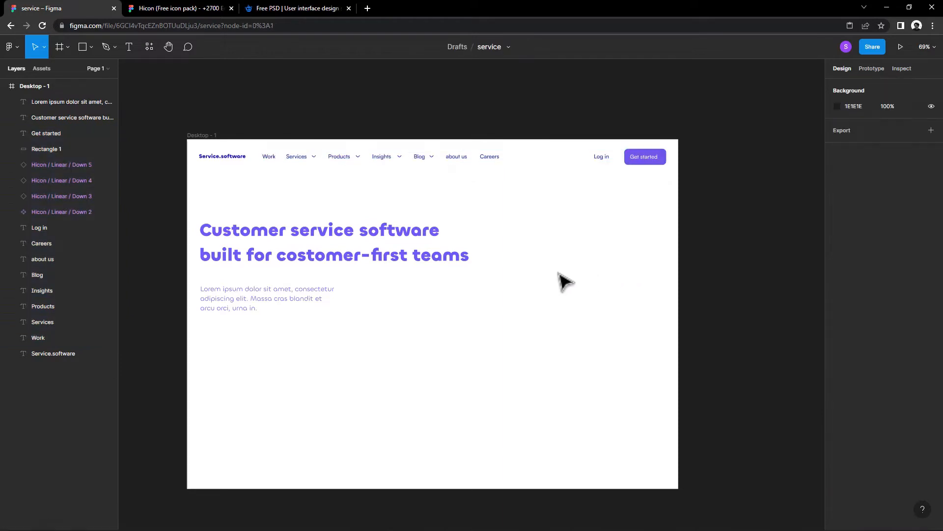
# Step: Change the lorem ipsum paragraph's font to Satoshi, keeping the Regular weight
pyautogui.click(286, 301)
pyautogui.click(845, 322)
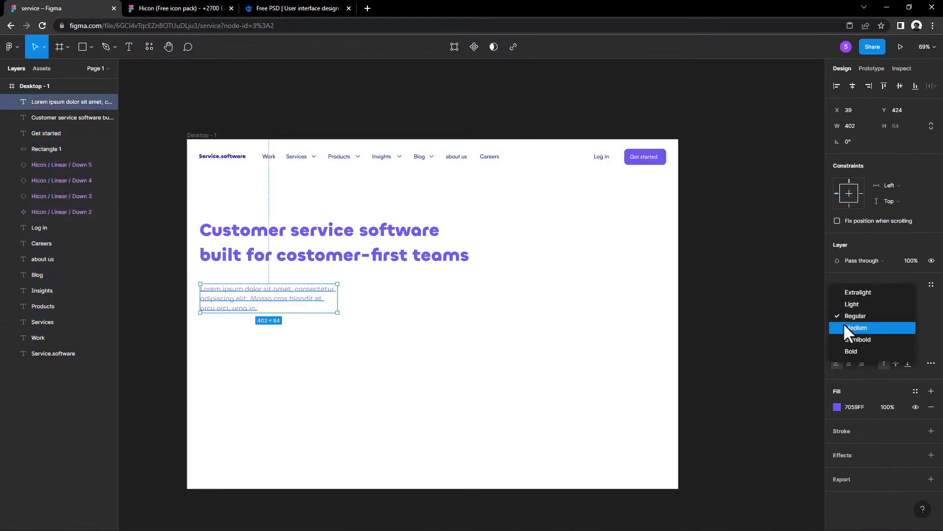
pyautogui.click(851, 317)
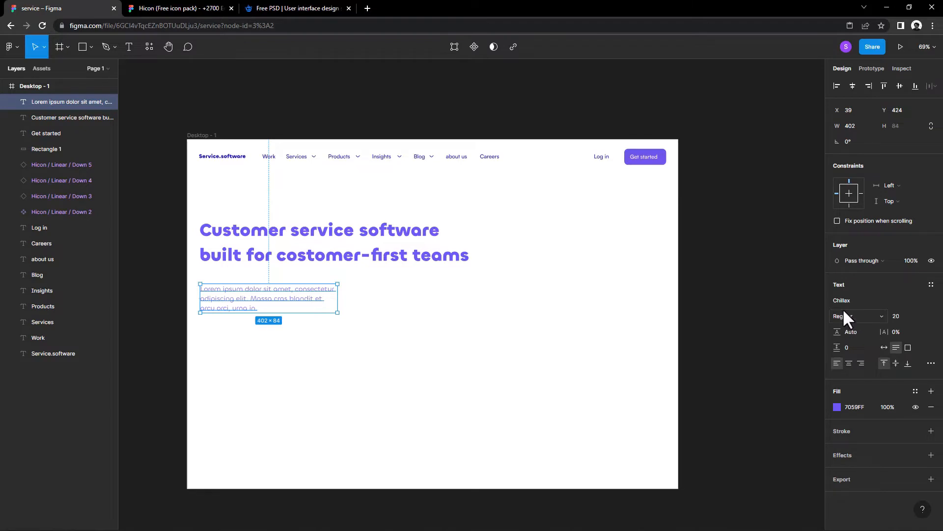
pyautogui.click(844, 296)
pyautogui.write('Satoshi')
pyautogui.press('Return')
# Step: Duplicate the navigation bar's Get started button and place the copy below the lorem ipsum paragraph
pyautogui.moveTo(499, 345); pyautogui.dragTo(498, 338)
pyautogui.scroll(-1, 363, 293)
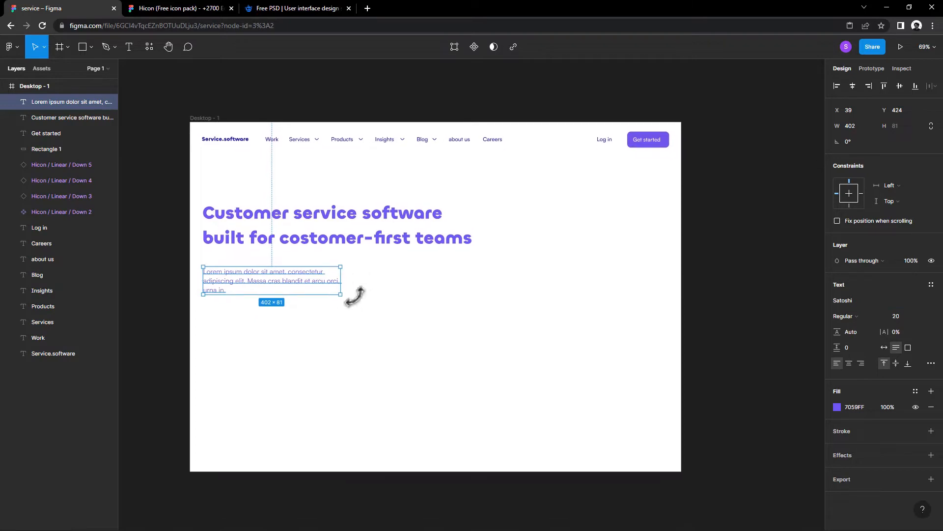
pyautogui.click(677, 175)
pyautogui.moveTo(638, 134); pyautogui.dragTo(317, 324)
pyautogui.click(326, 339)
# Step: Enlarge the copied button's rectangle to about 133 × 55 and recentre its Get started label
pyautogui.scroll(1, 329, 327)
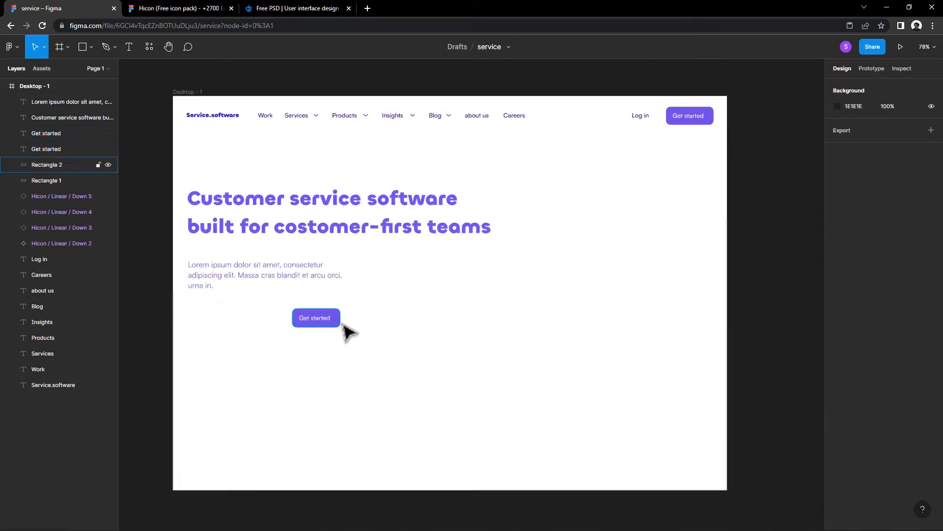
pyautogui.click(305, 322)
pyautogui.moveTo(291, 309); pyautogui.dragTo(314, 319)
pyautogui.click(309, 320)
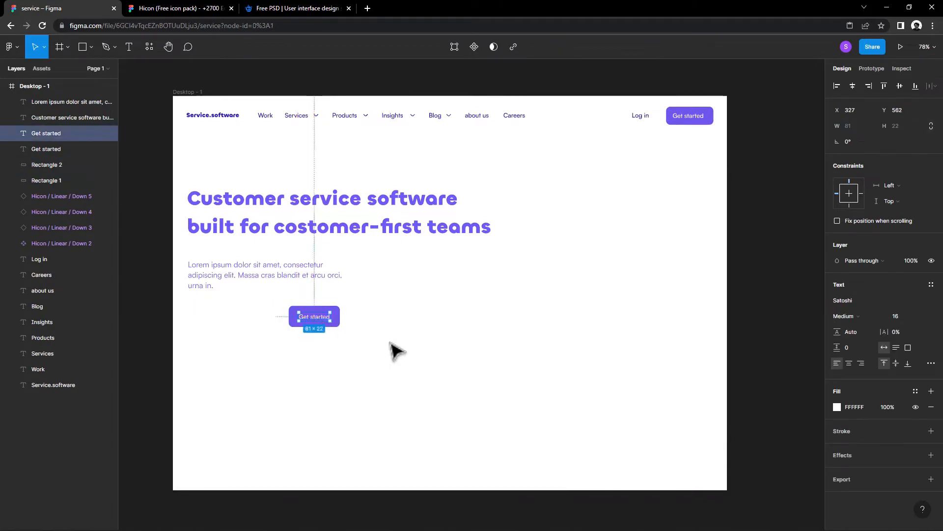
# Step: Duplicate the enlarged button to its left and give the copy's rectangle a 301ABA stroke instead of a fill
pyautogui.moveTo(390, 343); pyautogui.dragTo(259, 324)
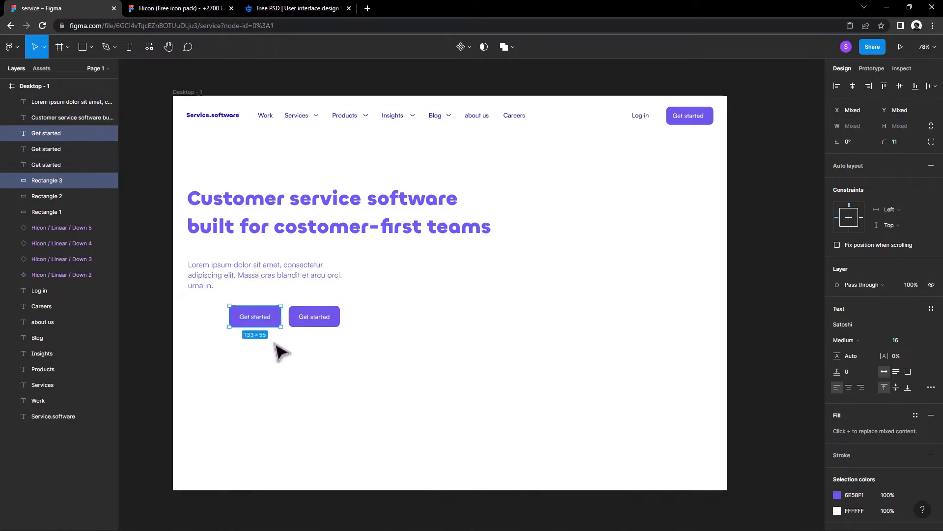
pyautogui.click(280, 351)
pyautogui.click(274, 324)
pyautogui.click(931, 302)
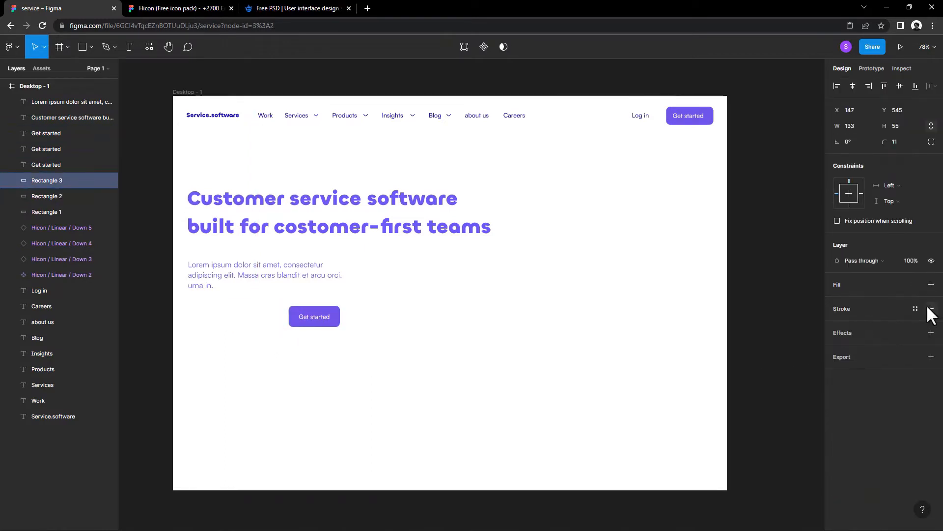
pyautogui.click(931, 308)
pyautogui.click(837, 324)
pyautogui.click(720, 482)
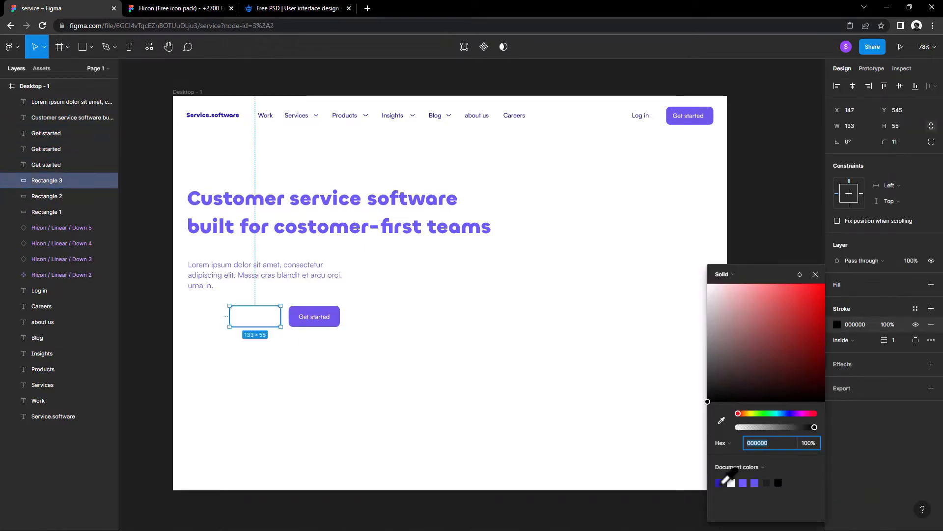
pyautogui.click(815, 274)
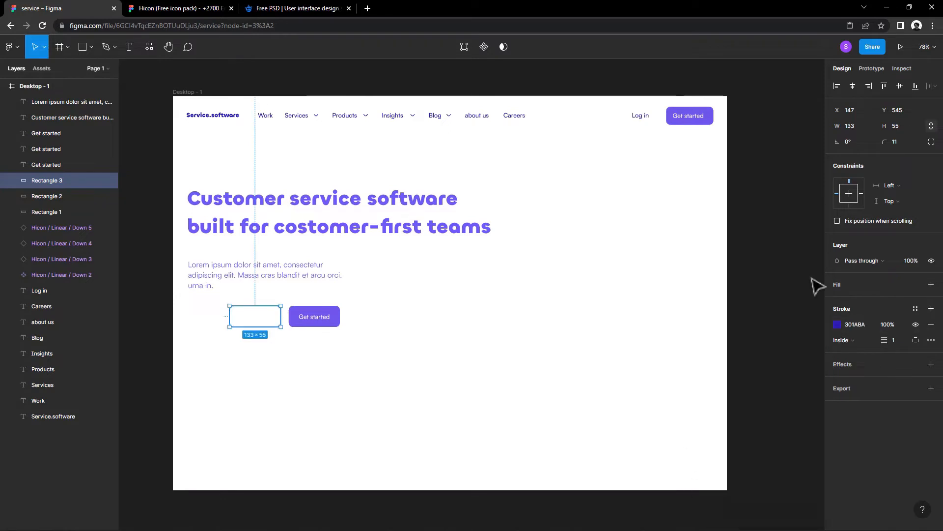
# Step: Duplicate the Get started label just below the outlined button and give the copy a 454545 fill
pyautogui.click(520, 308)
pyautogui.keyDown('alt'); pyautogui.moveTo(309, 318); pyautogui.dragTo(268, 348); pyautogui.keyUp('alt')
pyautogui.rightClick(258, 319)
pyautogui.click(274, 316)
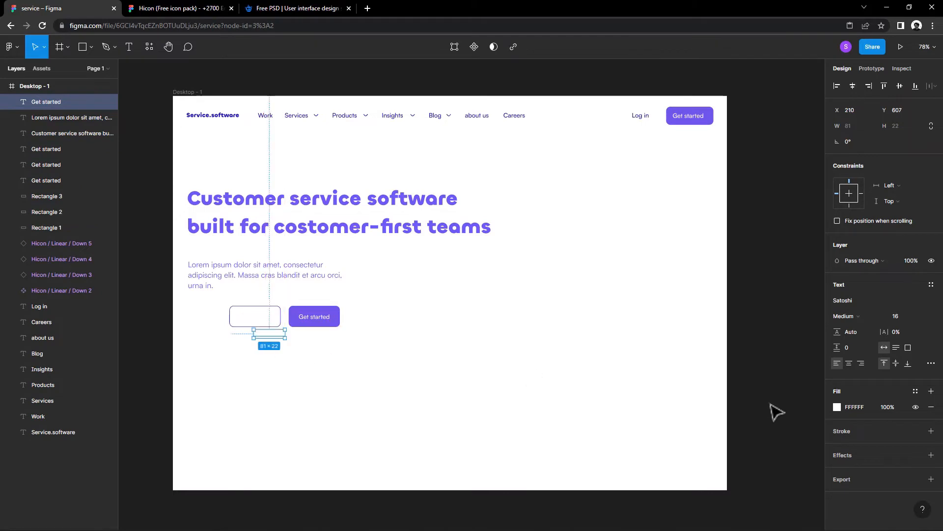
pyautogui.click(837, 407)
pyautogui.moveTo(769, 385); pyautogui.dragTo(689, 375)
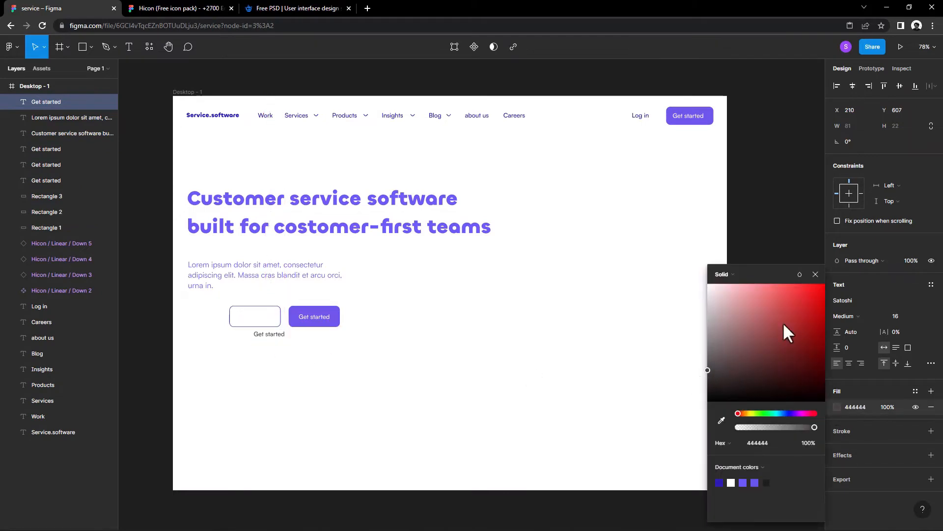
# Step: Change the copied label's text to Demo and place it inside the outlined button
pyautogui.doubleClick(266, 336)
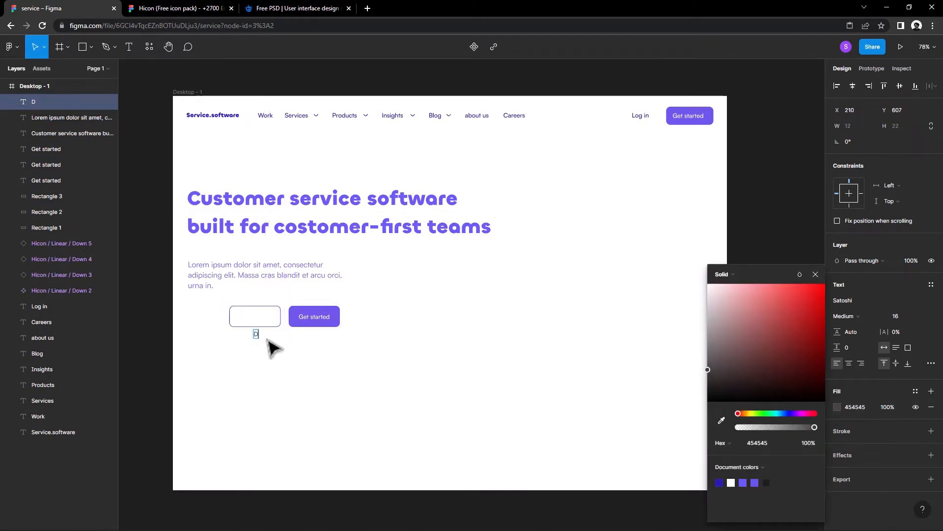
pyautogui.moveTo(265, 334); pyautogui.dragTo(265, 284)
# Step: Draw a circle about 26 × 26 inside the outlined button, just left of the Demo label
pyautogui.scroll(5, 266, 343)
pyautogui.click(91, 47)
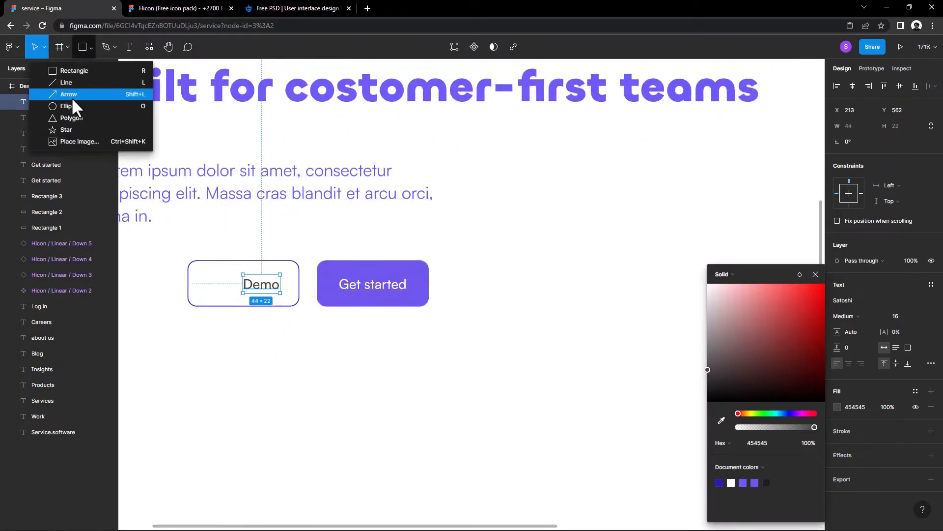
pyautogui.click(51, 112)
pyautogui.moveTo(209, 274)
pyautogui.mouseDown()
pyautogui.moveTo(231, 295)
pyautogui.moveTo(228, 286)
pyautogui.mouseUp()
# Step: Draw a triangle polygon about 14 × 14 in the empty space below the Demo button
pyautogui.click(88, 47)
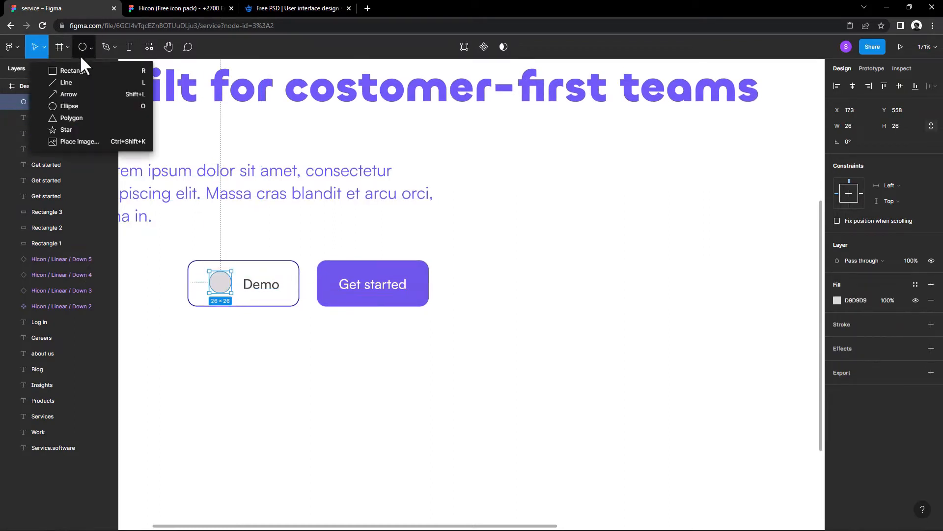
pyautogui.click(72, 118)
pyautogui.scroll(3, 174, 264)
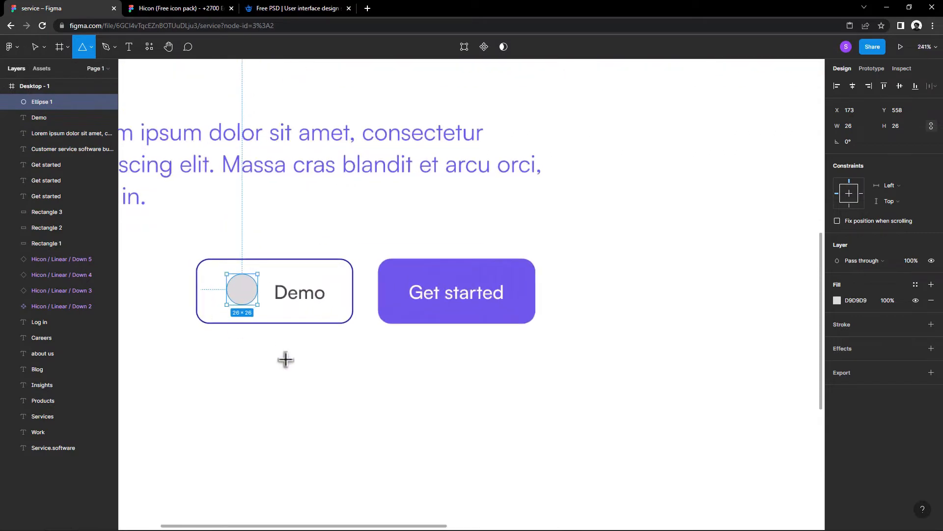
pyautogui.moveTo(284, 357); pyautogui.dragTo(302, 373)
# Step: Replace the circle's fill with a 301ABA stroke
pyautogui.click(245, 304)
pyautogui.click(931, 316)
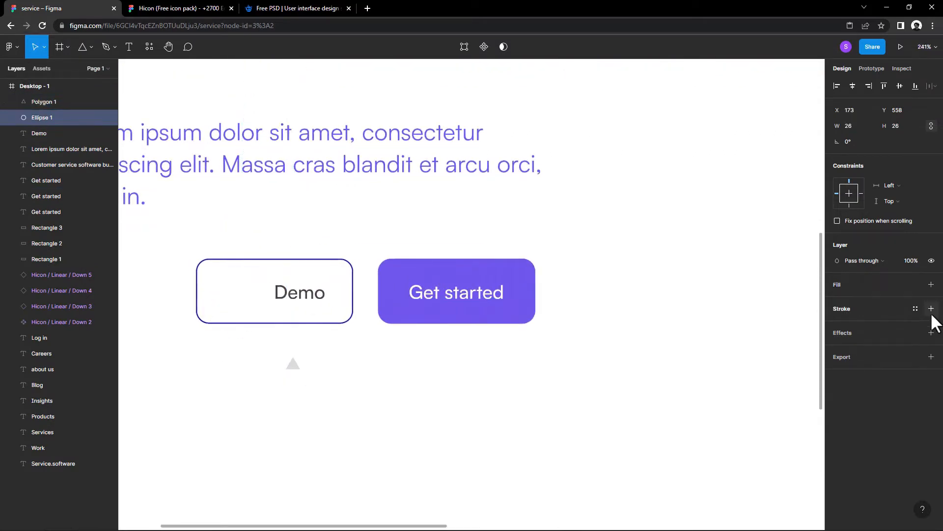
pyautogui.click(931, 308)
pyautogui.click(836, 325)
pyautogui.click(720, 482)
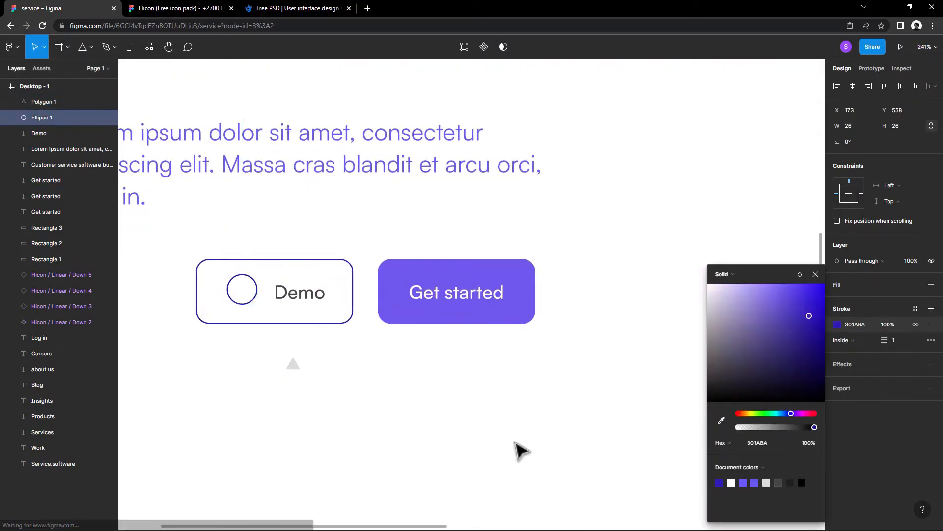
# Step: Rotate the small triangle to -90° so that it points right like a play symbol
pyautogui.click(354, 386)
pyautogui.click(294, 365)
pyautogui.moveTo(307, 366); pyautogui.dragTo(304, 379)
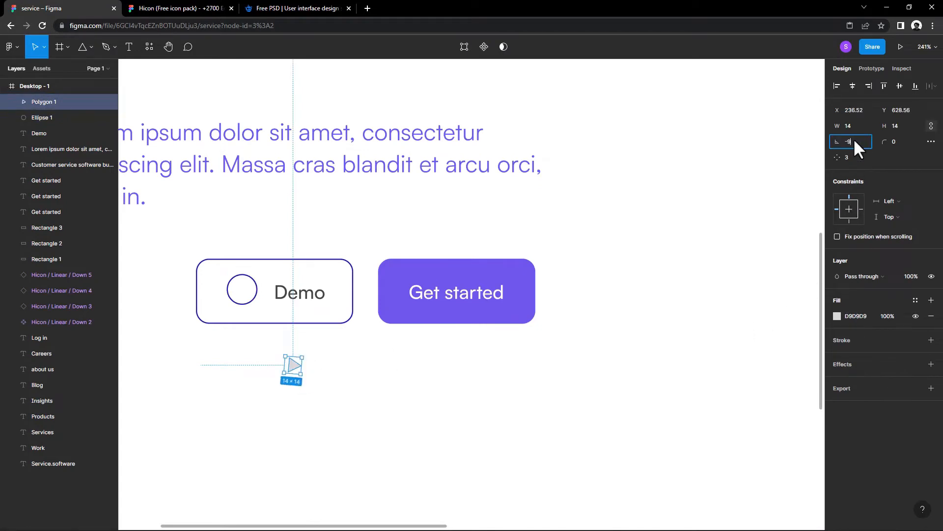
pyautogui.write('-90')
pyautogui.press('Return')
# Step: Replace the triangle's fill with a 301ABA stroke
pyautogui.scroll(2, 294, 366)
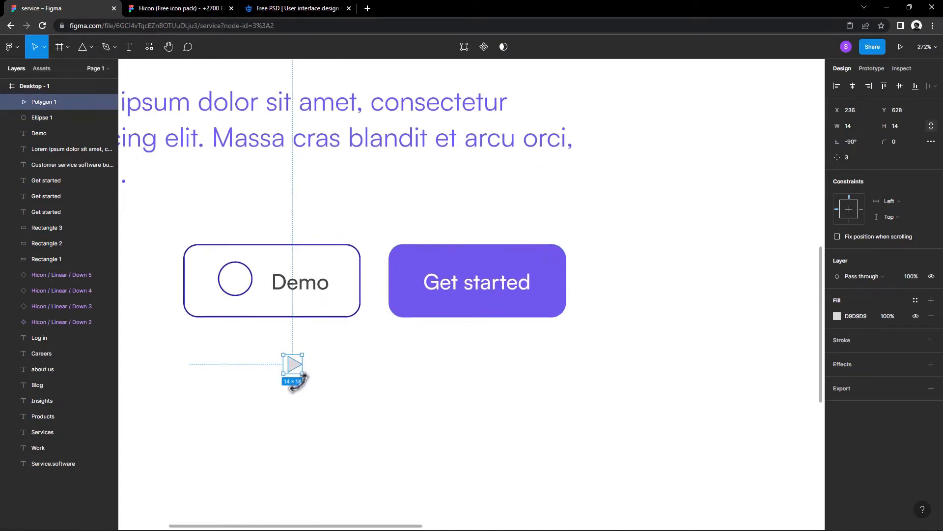
pyautogui.click(931, 316)
pyautogui.click(932, 324)
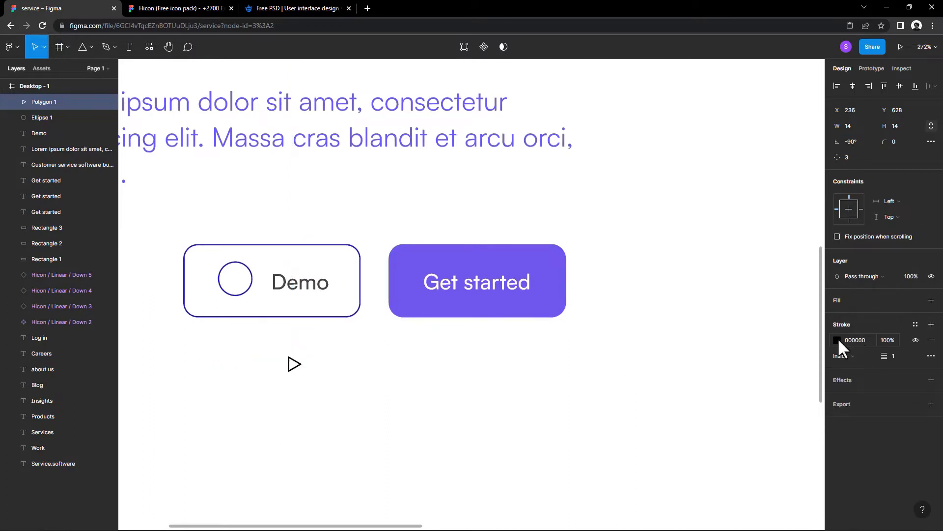
pyautogui.click(837, 340)
pyautogui.click(719, 483)
# Step: Move the triangle into the centre of the circle to form a play icon
pyautogui.click(291, 363)
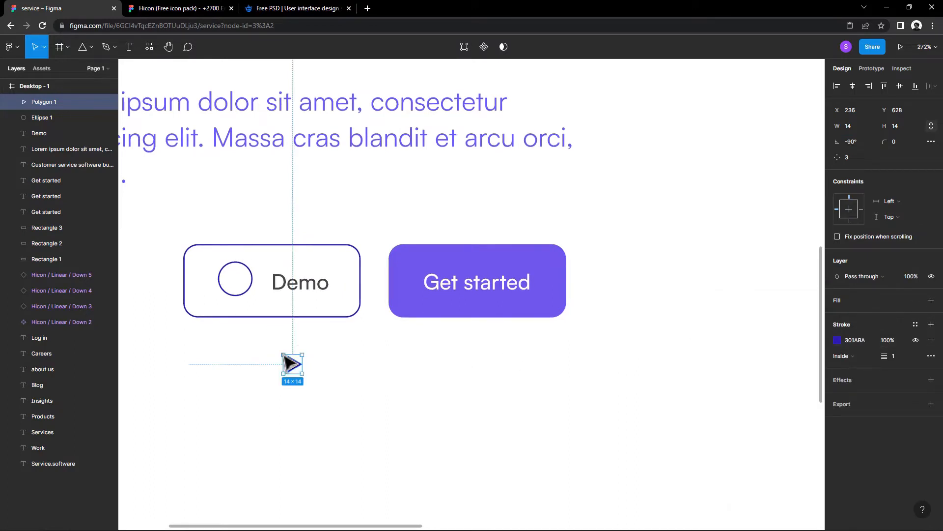
pyautogui.moveTo(291, 363); pyautogui.dragTo(238, 281)
pyautogui.click(262, 226)
# Step: Set the Demo label's fill colour to 301ABA
pyautogui.scroll(-6, 261, 225)
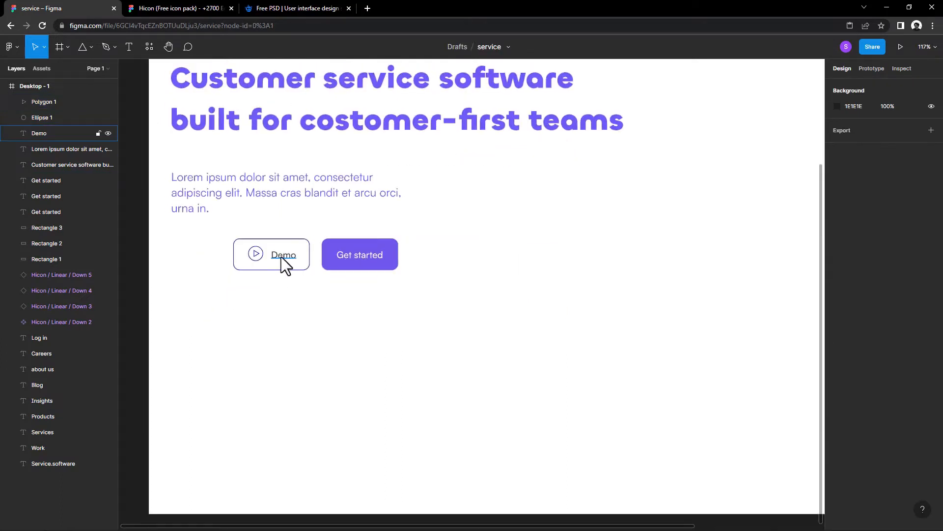
pyautogui.click(281, 256)
pyautogui.click(837, 407)
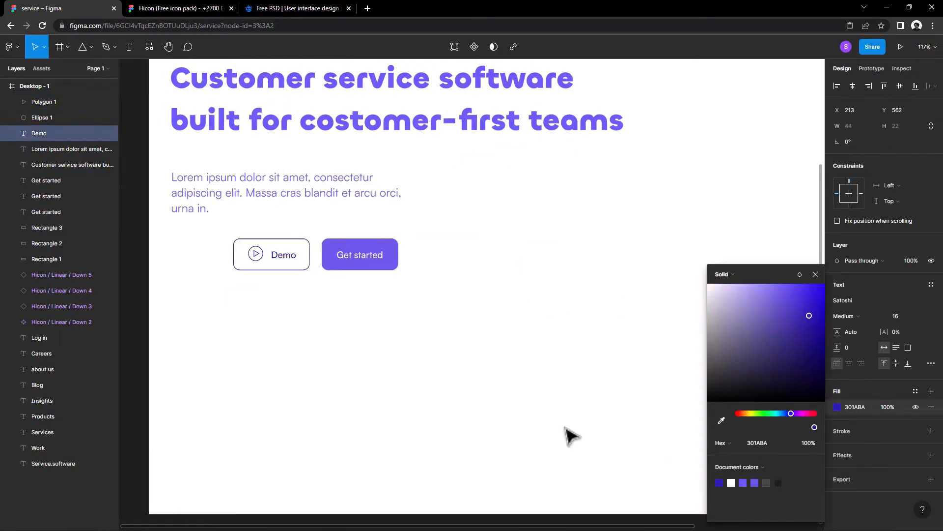
pyautogui.click(569, 436)
# Step: Move the Demo button with its icon and label slightly left and set their opacity to 70%
pyautogui.scroll(-5, 442, 385)
pyautogui.scroll(5, 388, 360)
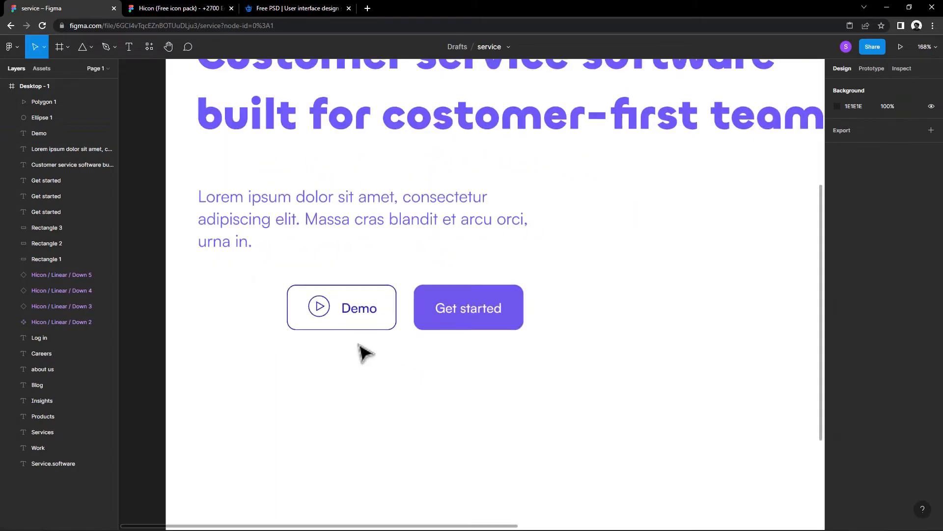
pyautogui.moveTo(341, 302); pyautogui.dragTo(317, 304)
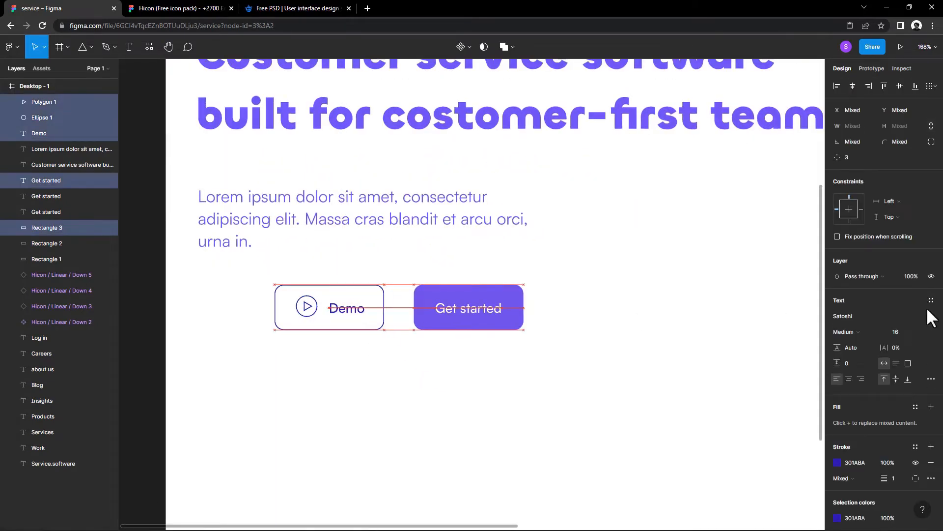
pyautogui.click(912, 274)
pyautogui.write('70')
pyautogui.press('Return')
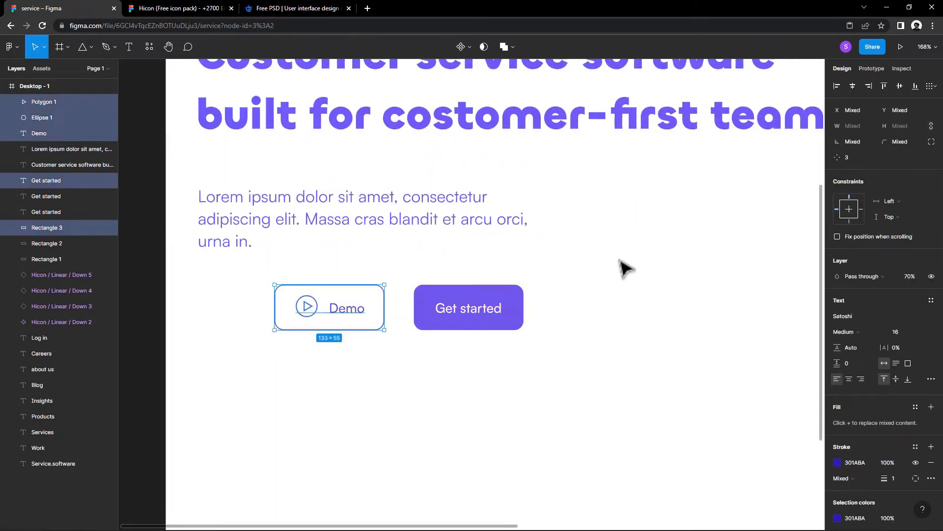
pyautogui.click(618, 258)
# Step: Widen the lorem ipsum paragraph to about 497 so it wraps onto two lines
pyautogui.scroll(-2, 618, 258)
pyautogui.moveTo(618, 258); pyautogui.dragTo(490, 289)
pyautogui.scroll(-3, 525, 295)
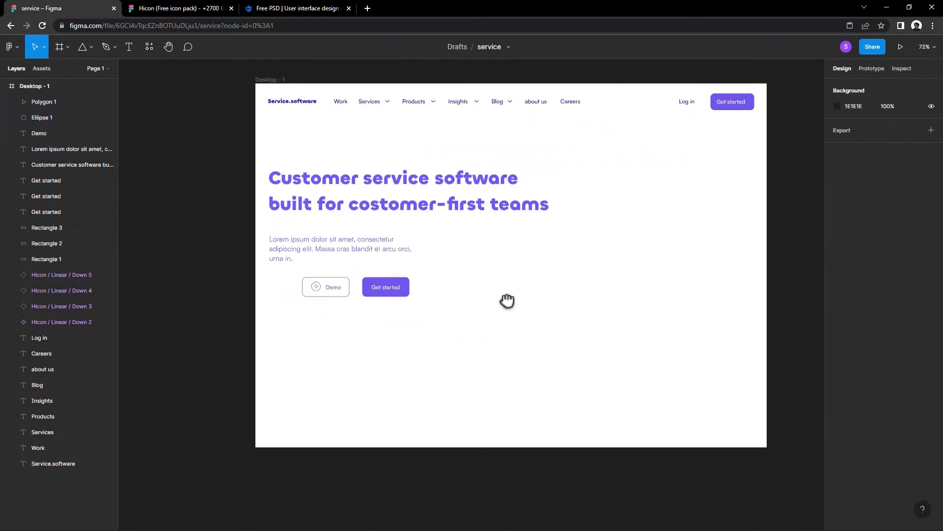
pyautogui.click(400, 252)
pyautogui.moveTo(417, 253)
pyautogui.mouseDown()
pyautogui.moveTo(446, 254)
pyautogui.moveTo(421, 254)
pyautogui.mouseUp()
# Step: Copy the paragraph's lorem ipsum text and paste it after the existing text to double its length
pyautogui.doubleClick(416, 249)
pyautogui.rightClick(412, 246)
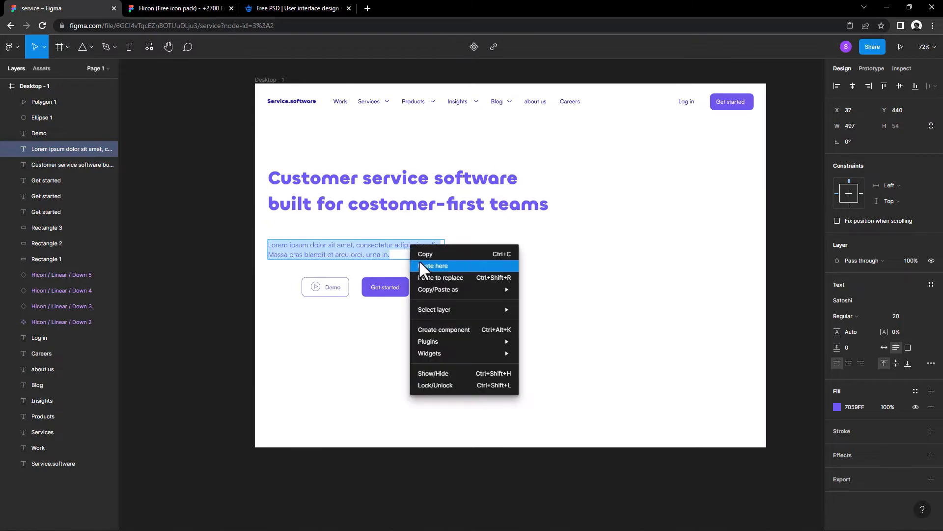
pyautogui.click(417, 254)
pyautogui.click(400, 255)
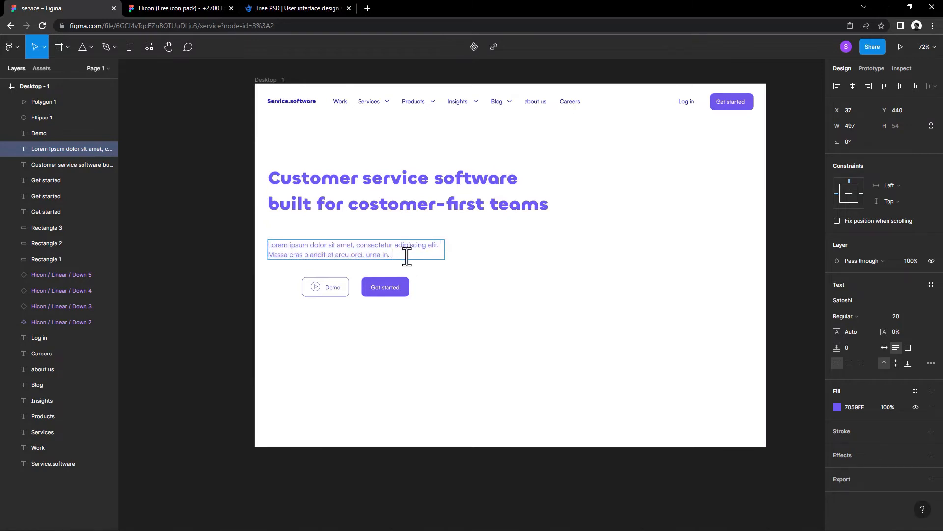
pyautogui.hotkey('ctrl', 'v')
pyautogui.click(506, 265)
# Step: Widen the lengthened paragraph to about 598 and move the headline and paragraph up
pyautogui.moveTo(376, 253); pyautogui.dragTo(377, 244)
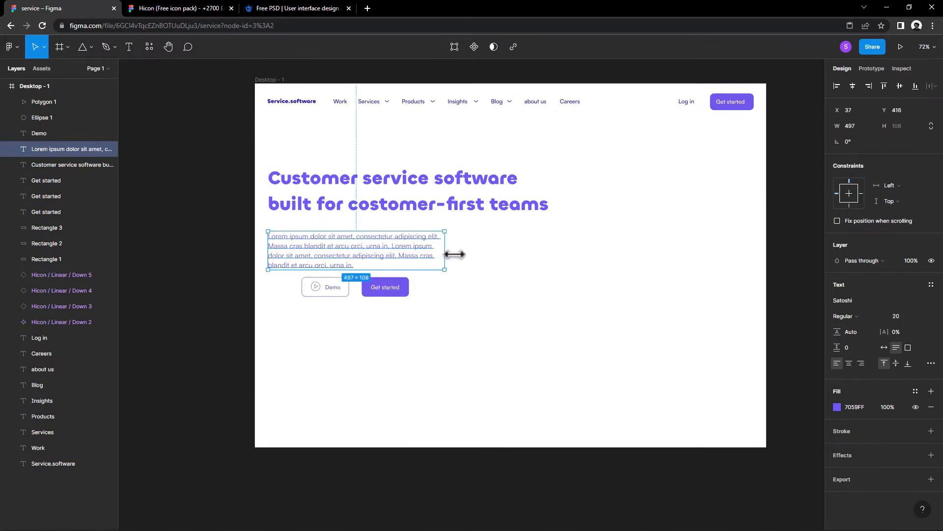
pyautogui.moveTo(455, 254)
pyautogui.mouseDown()
pyautogui.moveTo(482, 251)
pyautogui.moveTo(439, 256)
pyautogui.mouseUp()
pyautogui.moveTo(579, 323); pyautogui.dragTo(354, 192)
pyautogui.click(499, 297)
# Step: Align the Demo and Get started buttons under the paragraph's left edge and nudge the paragraph slightly down
pyautogui.moveTo(459, 299); pyautogui.dragTo(304, 287)
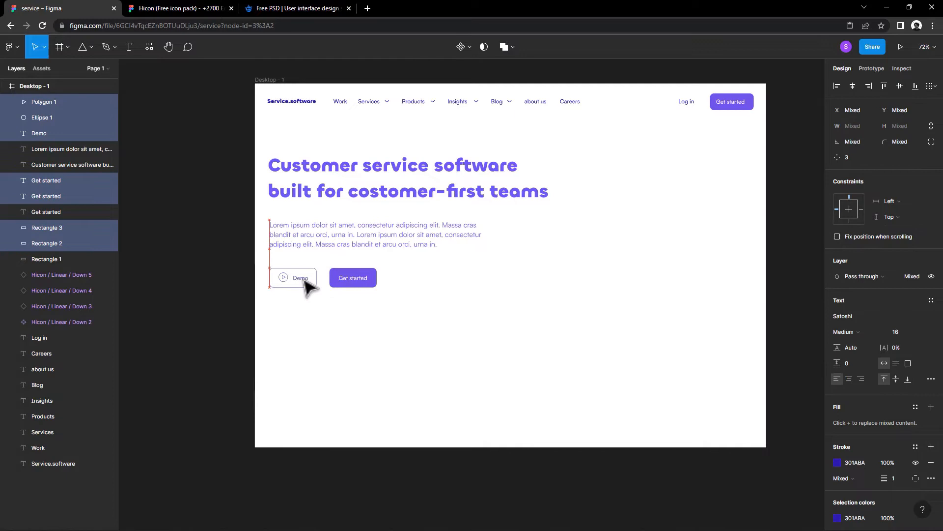
pyautogui.click(331, 246)
pyautogui.press('Down')
pyautogui.press('Down')
pyautogui.press('Down')
pyautogui.press('Down')
pyautogui.press('Down')
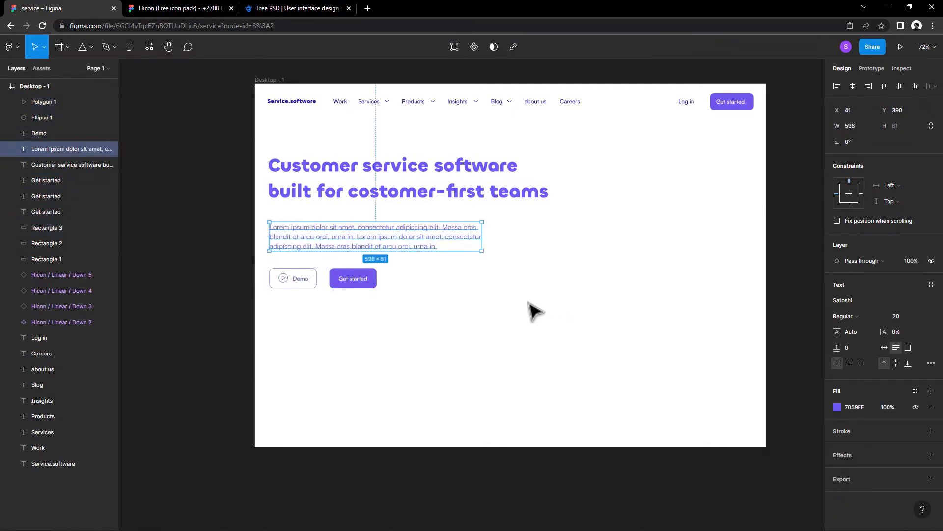
# Step: Draw a rectangle about 1306 wide below the two buttons, starting at the paragraph's left edge
pyautogui.moveTo(530, 310); pyautogui.dragTo(505, 280)
pyautogui.click(88, 48)
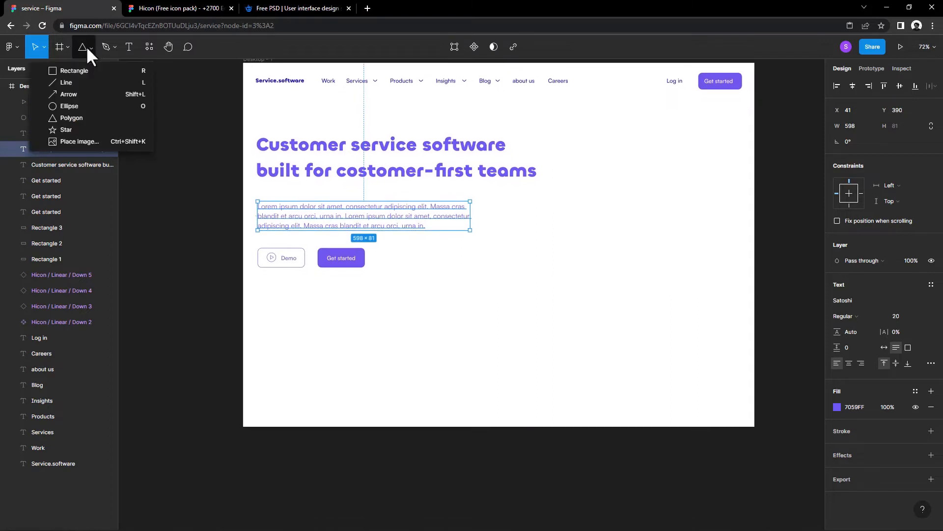
pyautogui.click(67, 47)
pyautogui.click(59, 70)
pyautogui.moveTo(721, 271)
pyautogui.mouseDown()
pyautogui.moveTo(430, 352)
pyautogui.moveTo(258, 371)
pyautogui.mouseUp()
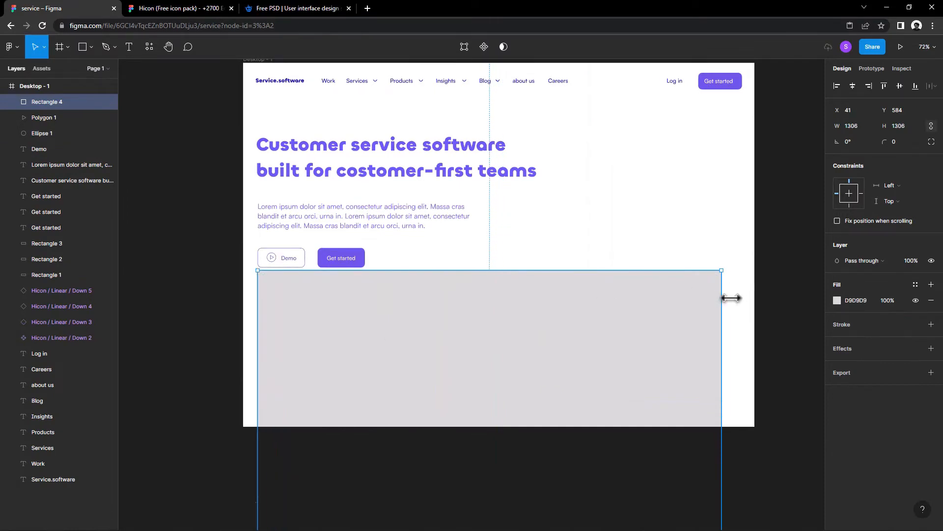
# Step: Resize the new rectangle to about 1364 × 414 so it fits inside the desktop frame
pyautogui.moveTo(732, 298); pyautogui.dragTo(748, 298)
pyautogui.scroll(-3, 712, 193)
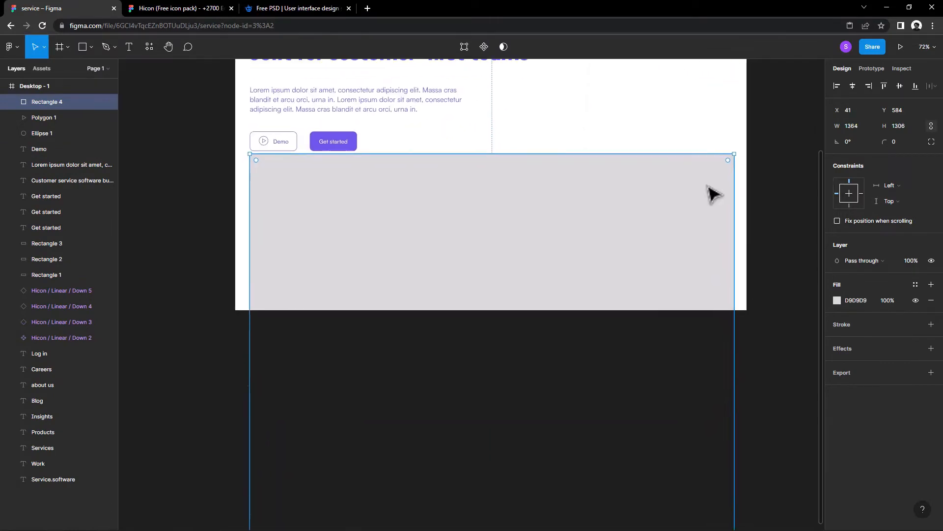
pyautogui.scroll(-3, 643, 269)
pyautogui.moveTo(611, 502); pyautogui.dragTo(600, 291)
# Step: Move the headline, paragraph and buttons up to leave space above the rectangle, aligning the headline's left edge with the paragraph
pyautogui.scroll(2, 488, 252)
pyautogui.scroll(3, 516, 302)
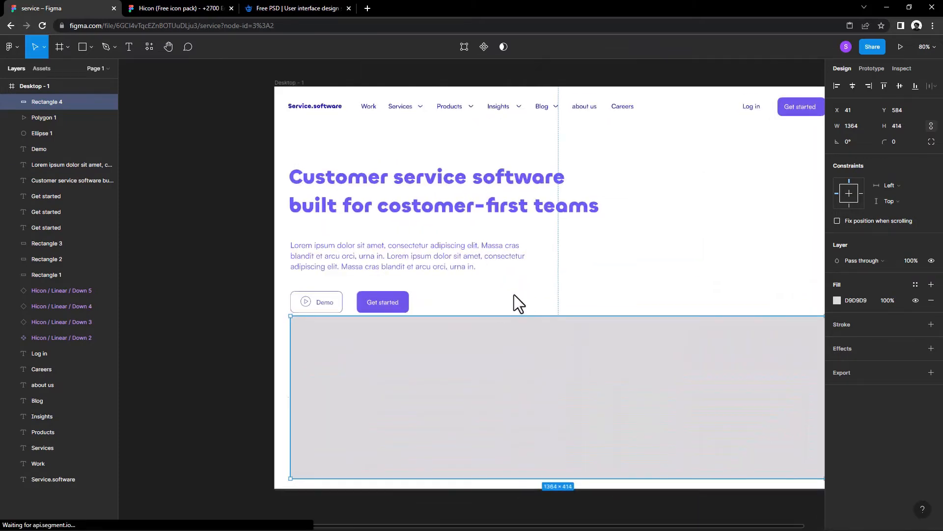
pyautogui.moveTo(521, 297); pyautogui.dragTo(291, 117)
pyautogui.click(540, 298)
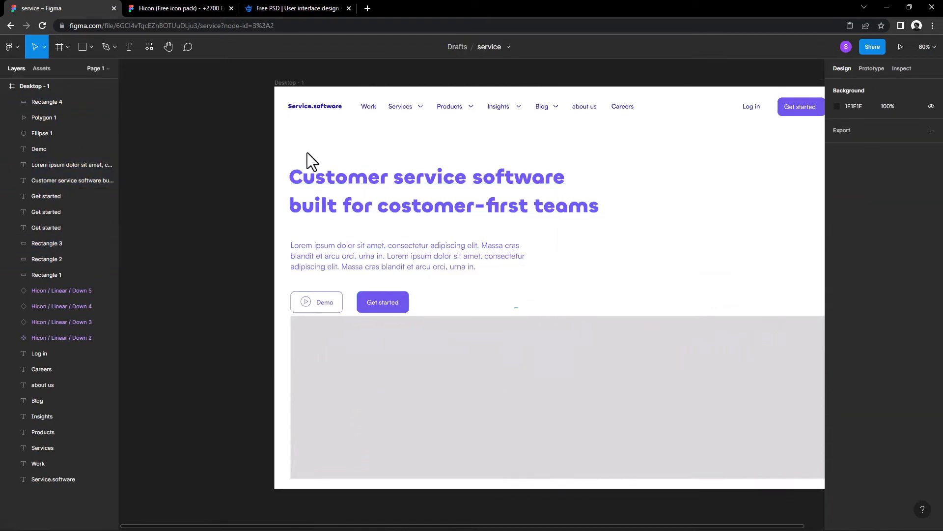
pyautogui.moveTo(308, 152); pyautogui.dragTo(289, 113)
pyautogui.moveTo(396, 191); pyautogui.dragTo(426, 200)
pyautogui.click(411, 181)
# Step: Extend the grey rectangle's top edge upward to a height of about 450
pyautogui.click(568, 341)
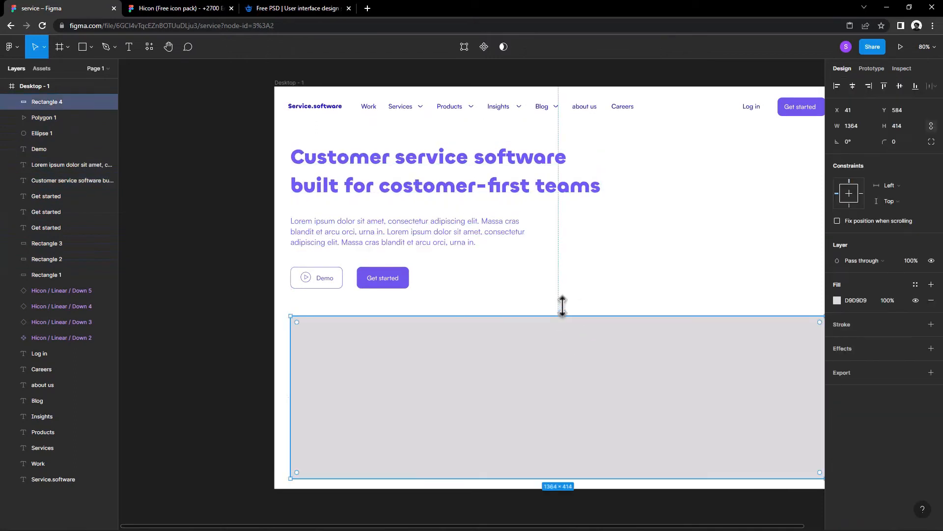
pyautogui.moveTo(562, 315); pyautogui.dragTo(565, 301)
pyautogui.click(589, 267)
pyautogui.moveTo(579, 259); pyautogui.dragTo(501, 207)
pyautogui.scroll(-3, 512, 219)
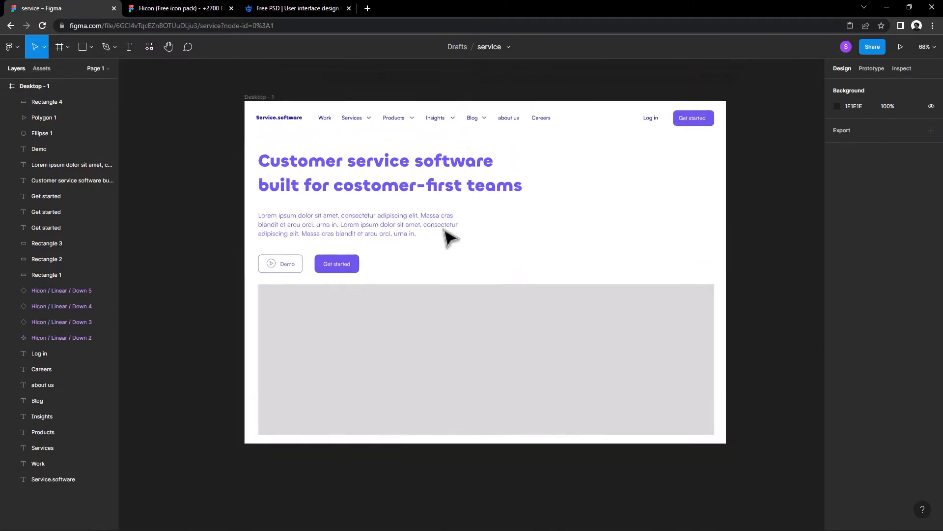
pyautogui.click(448, 190)
pyautogui.click(370, 228)
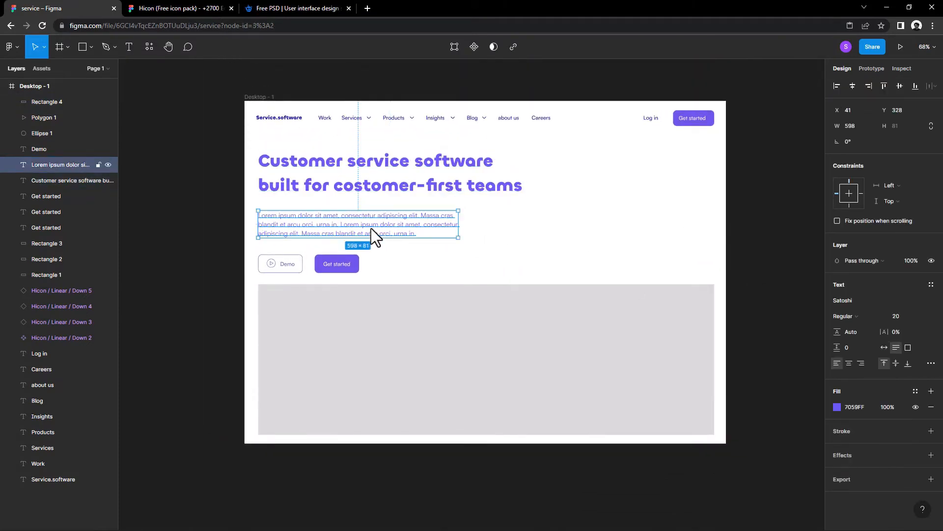
pyautogui.press('Escape')
# Step: Run the Unsplash plugin on the grey rectangle and search for "software" images
pyautogui.rightClick(485, 302)
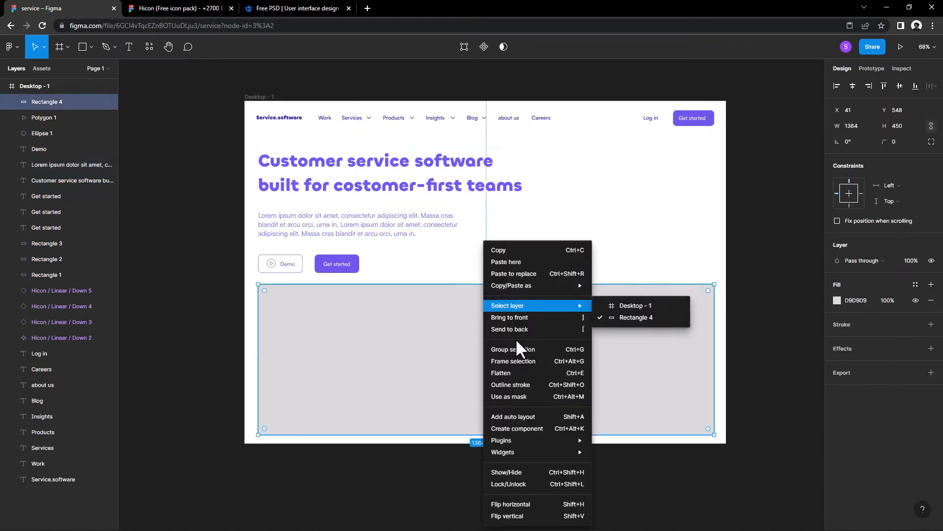
pyautogui.moveTo(531, 445)
pyautogui.click(618, 377)
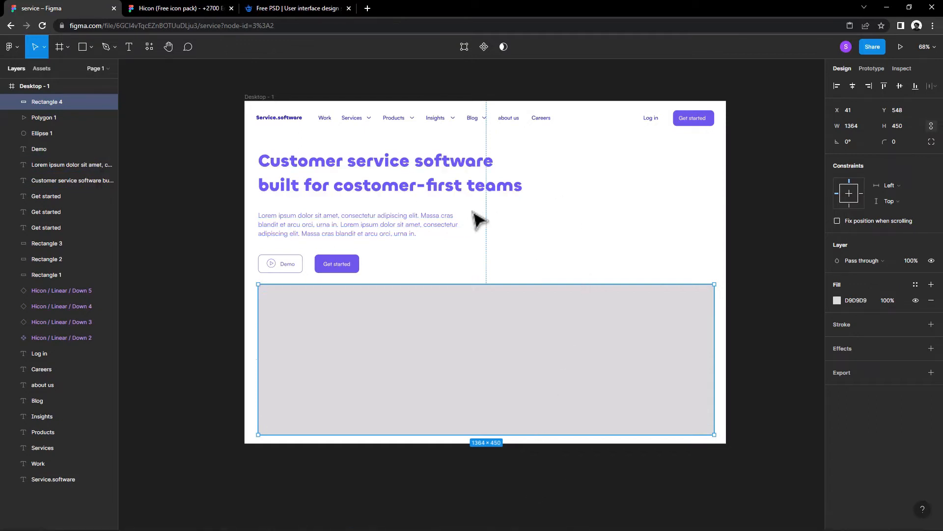
pyautogui.write('so')
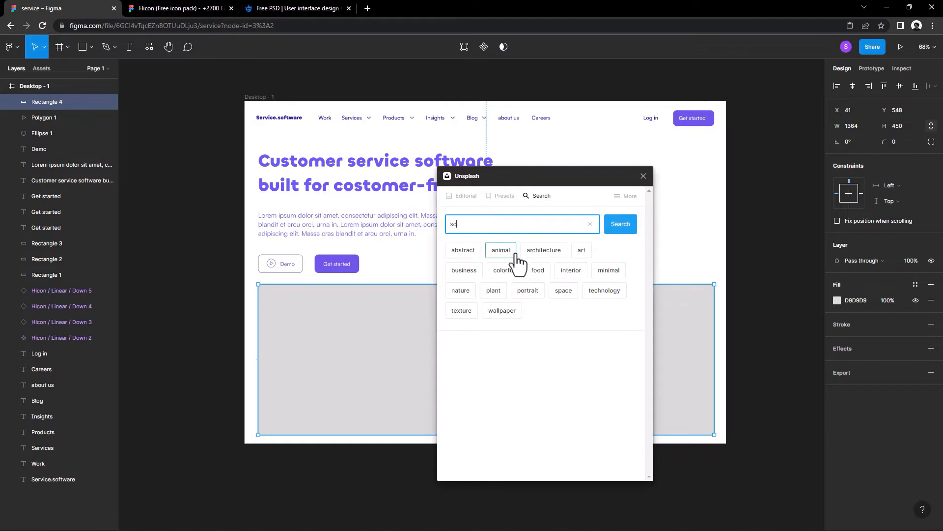
pyautogui.write('ware')
pyautogui.press('Return')
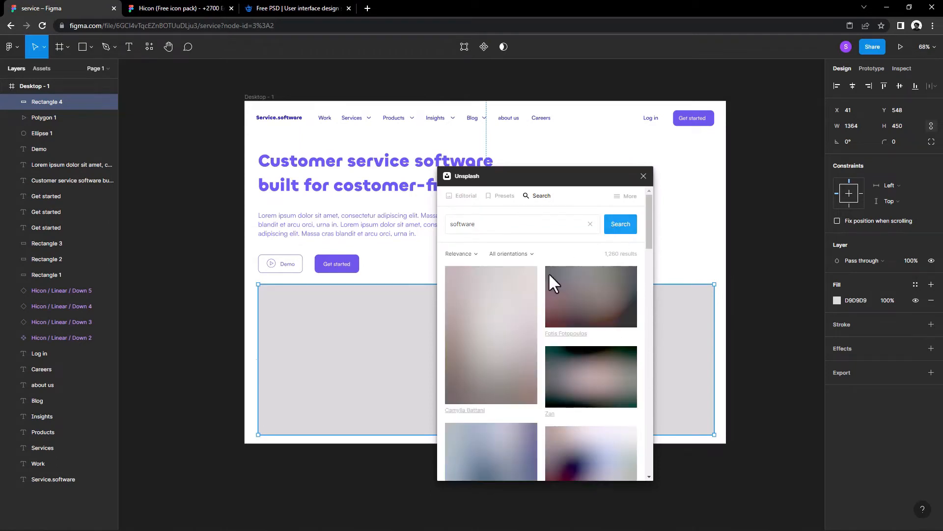
# Step: Browse the Unsplash software results and fill the grey rectangle with the photo of a man working at a desk with laptops
pyautogui.moveTo(548, 180); pyautogui.dragTo(670, 142)
pyautogui.scroll(-3, 712, 328)
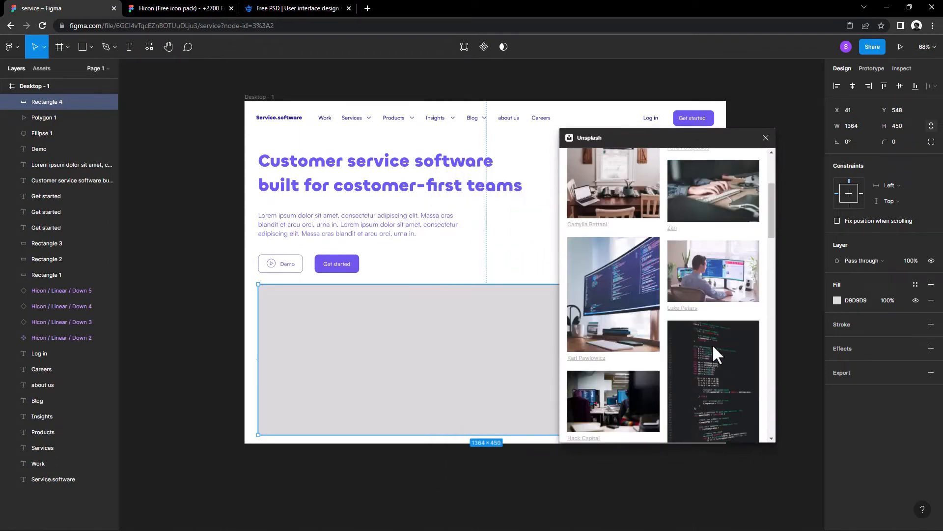
pyautogui.scroll(-10, 720, 333)
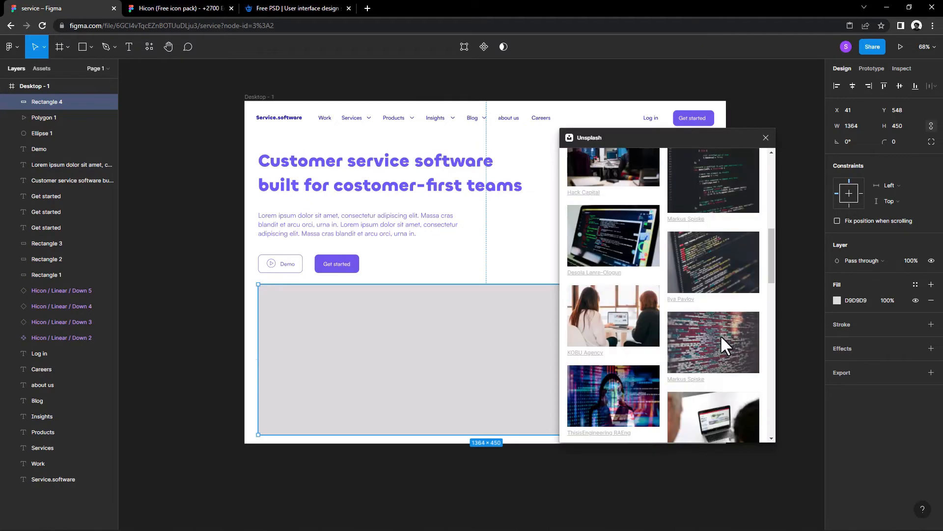
pyautogui.scroll(-10, 722, 336)
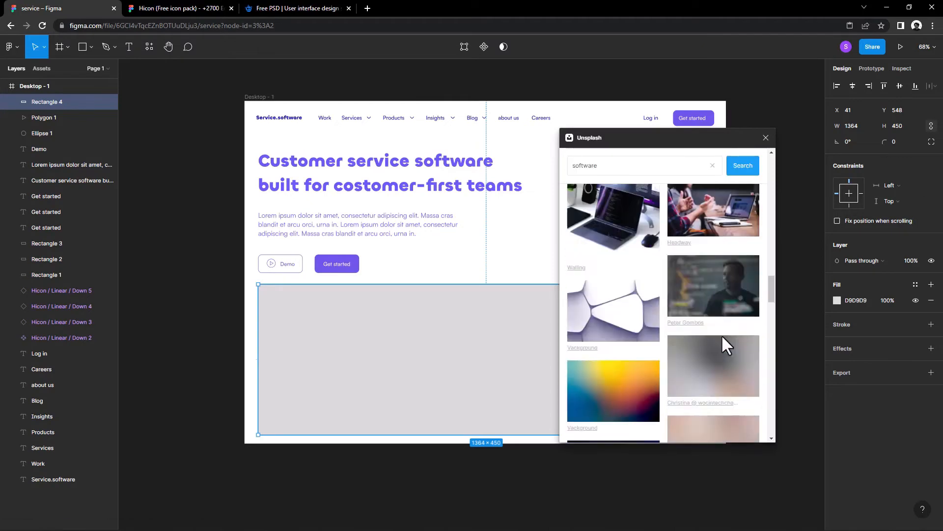
pyautogui.scroll(3, 723, 336)
pyautogui.scroll(-8, 721, 334)
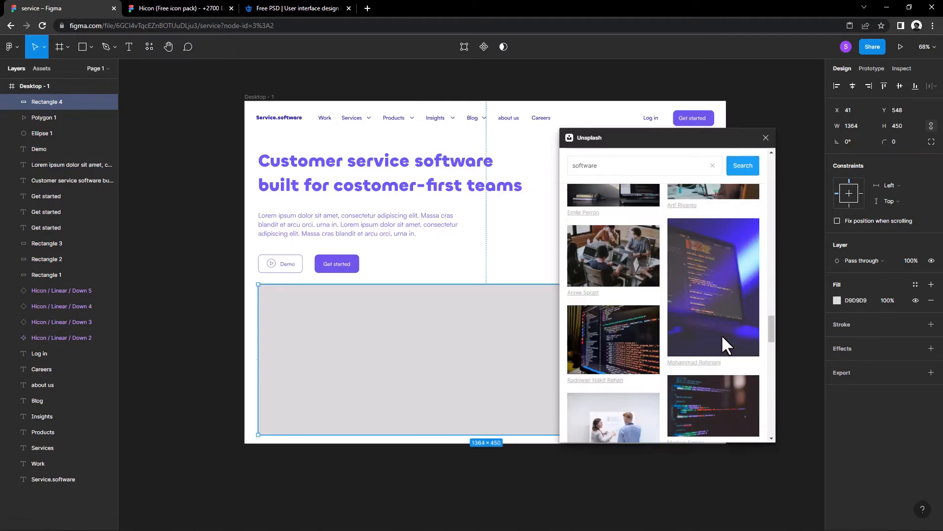
pyautogui.scroll(-6, 721, 334)
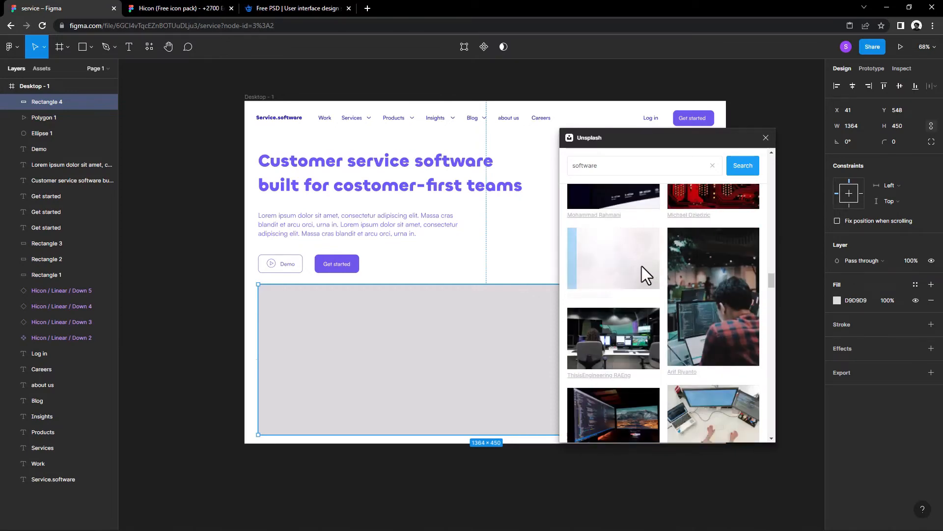
pyautogui.moveTo(654, 138); pyautogui.dragTo(643, 143)
pyautogui.scroll(-2, 653, 316)
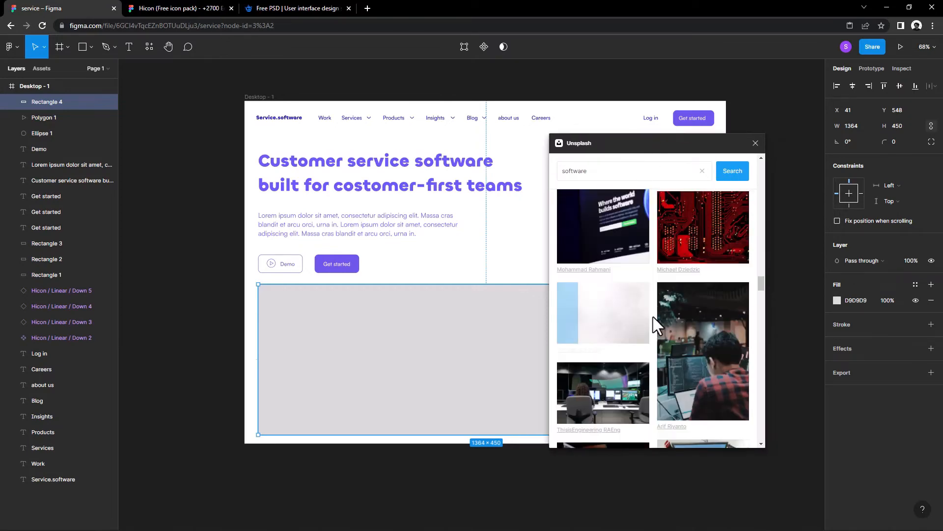
pyautogui.scroll(-5, 645, 315)
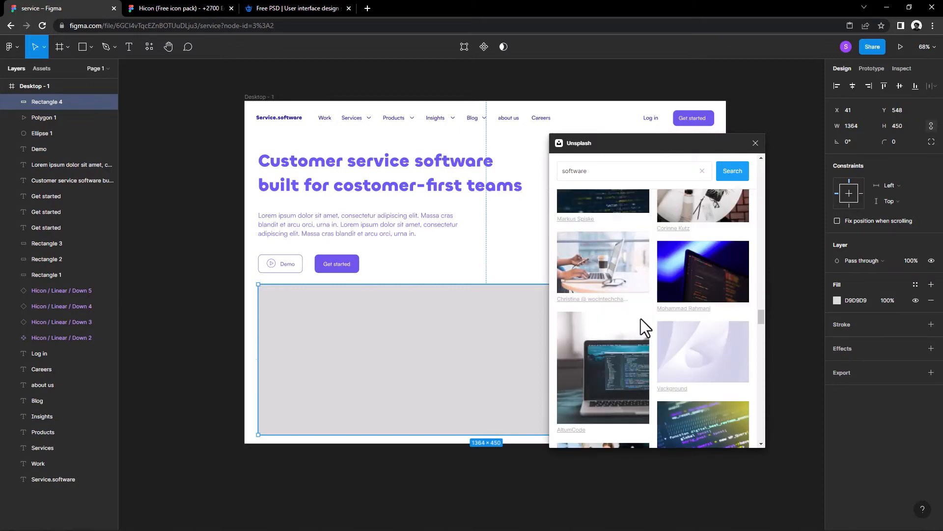
pyautogui.click(636, 314)
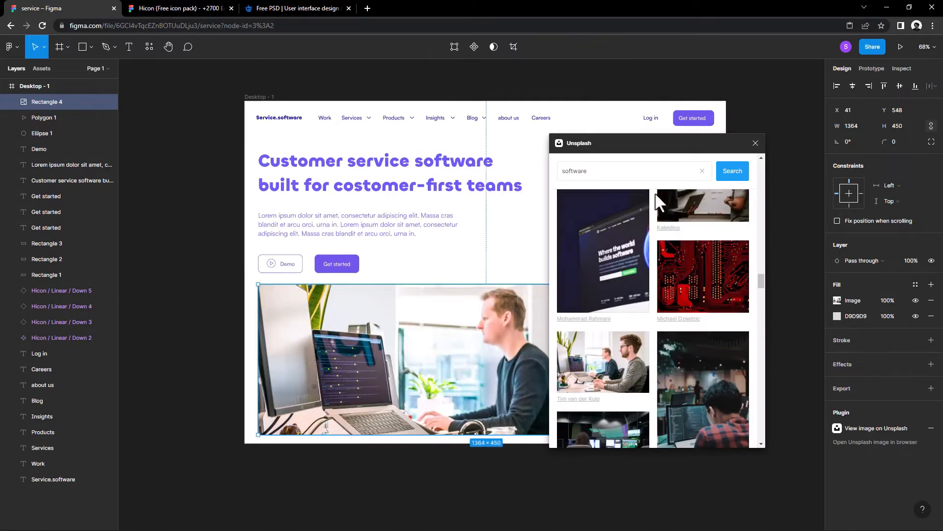
pyautogui.moveTo(654, 142); pyautogui.dragTo(606, 137)
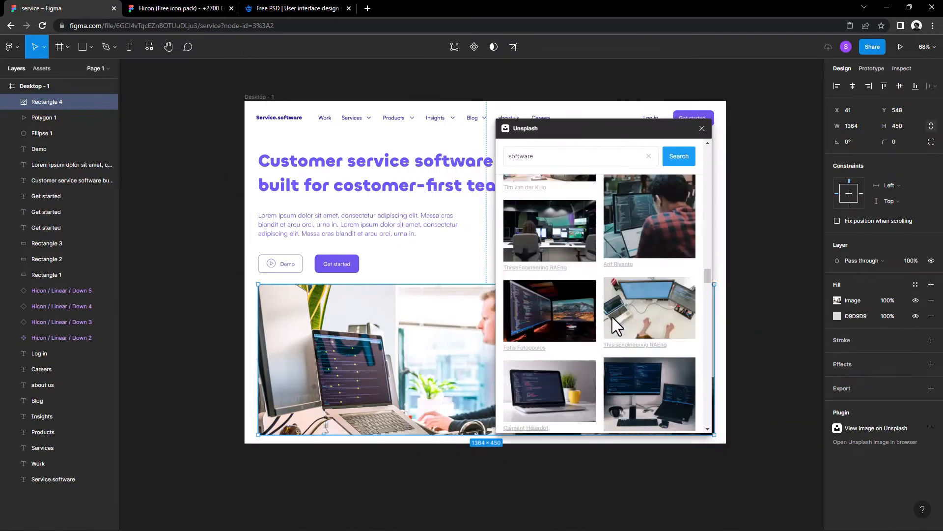
# Step: Replace the rectangle's image with the Unsplash photo of hands typing on a blue laptop keyboard
pyautogui.scroll(-10, 611, 317)
pyautogui.scroll(-10, 611, 316)
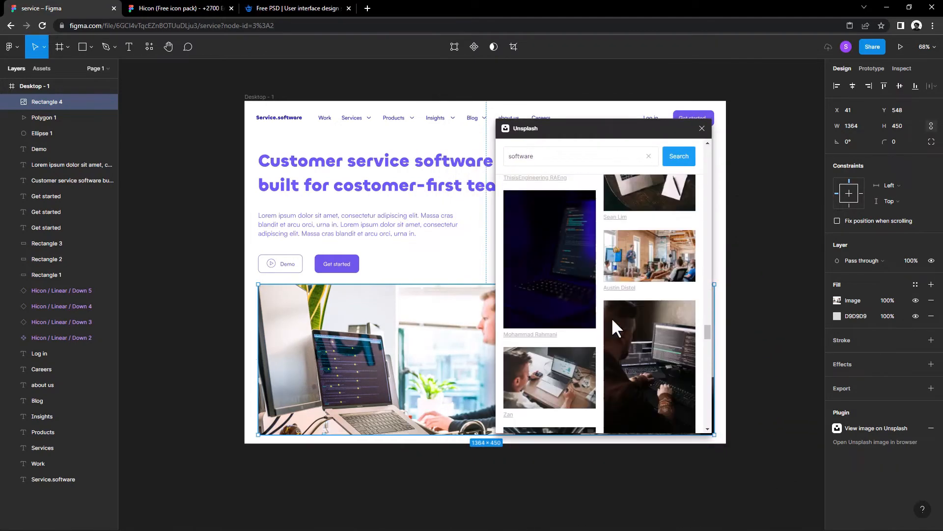
pyautogui.scroll(-3, 612, 317)
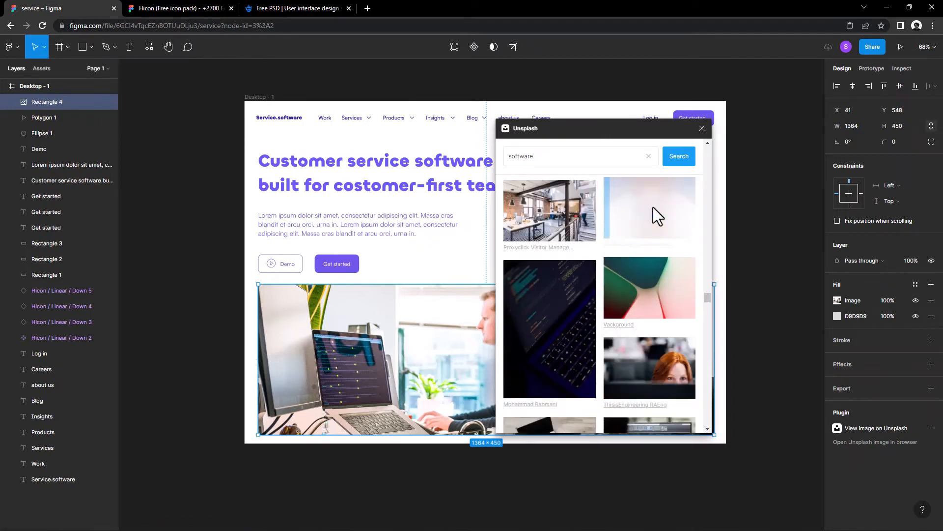
pyautogui.click(618, 196)
pyautogui.moveTo(609, 127); pyautogui.dragTo(679, 140)
# Step: Try the Unsplash photo of a red-haired woman behind a monitor as the rectangle's image
pyautogui.scroll(-2, 677, 310)
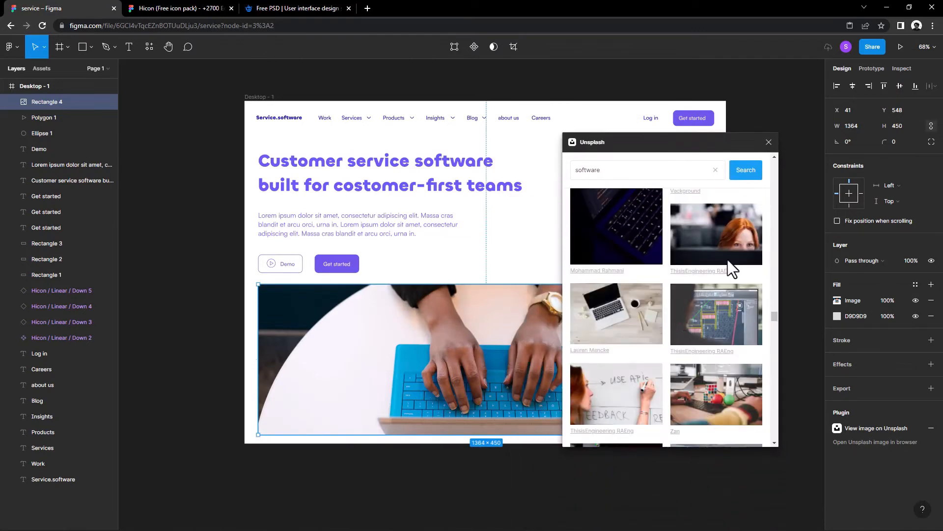
pyautogui.click(728, 244)
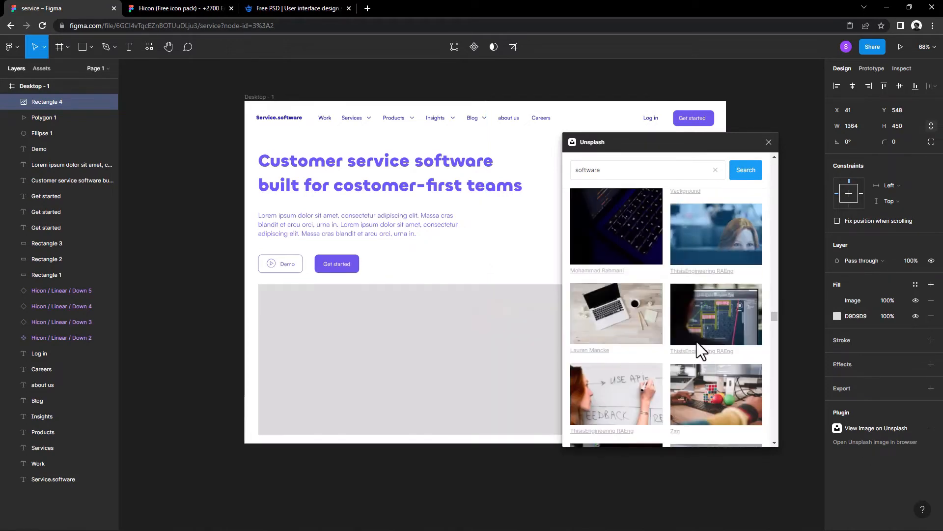
pyautogui.moveTo(670, 139); pyautogui.dragTo(601, 137)
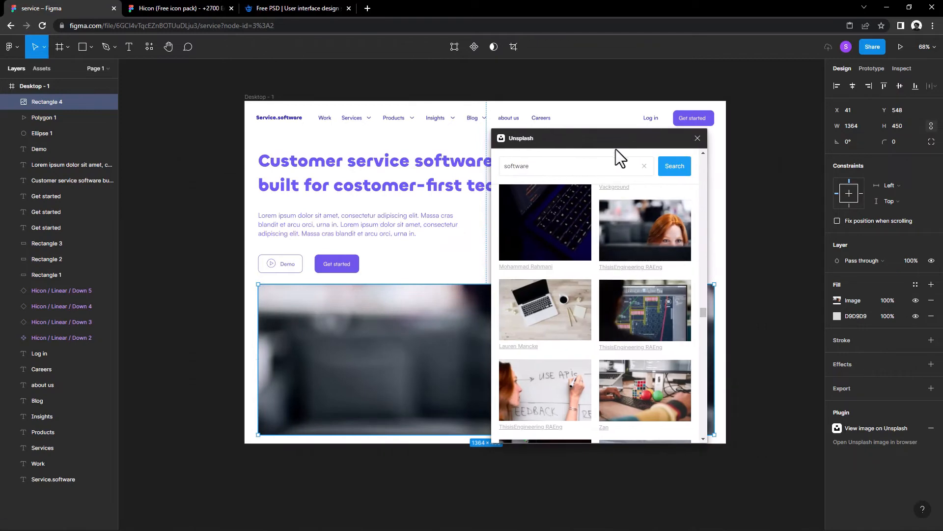
# Step: Try the Unsplash photo of a team talking in an open office as the rectangle's image
pyautogui.scroll(-5, 597, 341)
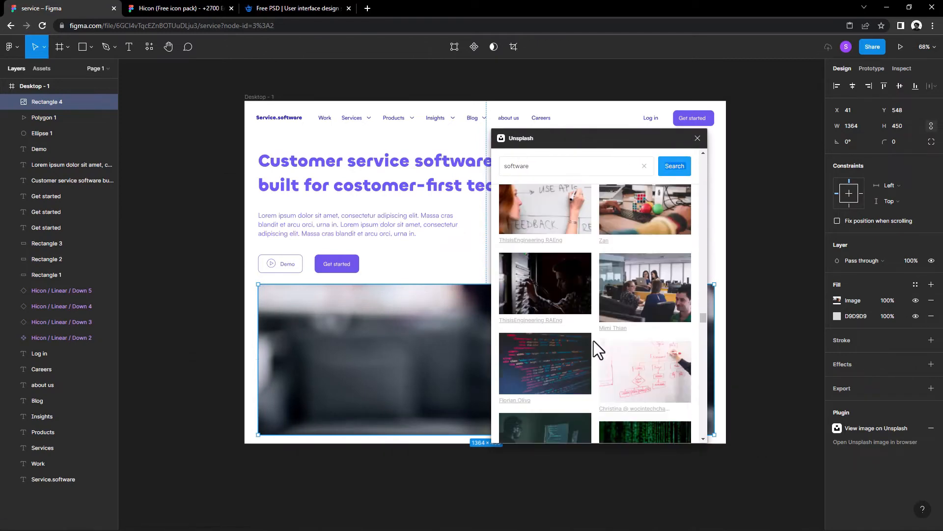
pyautogui.click(637, 305)
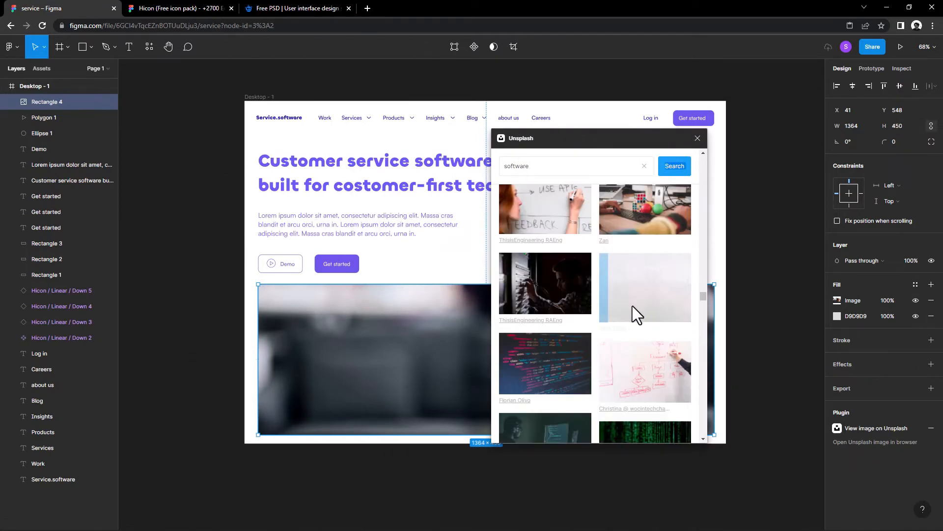
pyautogui.moveTo(588, 143); pyautogui.dragTo(554, 151)
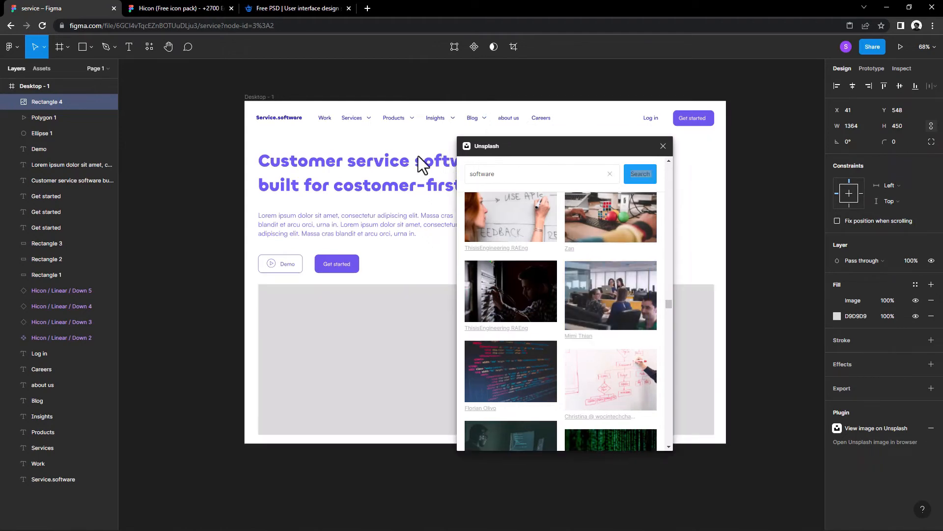
pyautogui.moveTo(421, 164); pyautogui.dragTo(352, 147)
# Step: Try the Unsplash photo of a camera lens, keyboard and phone as the rectangle's image
pyautogui.scroll(-3, 373, 288)
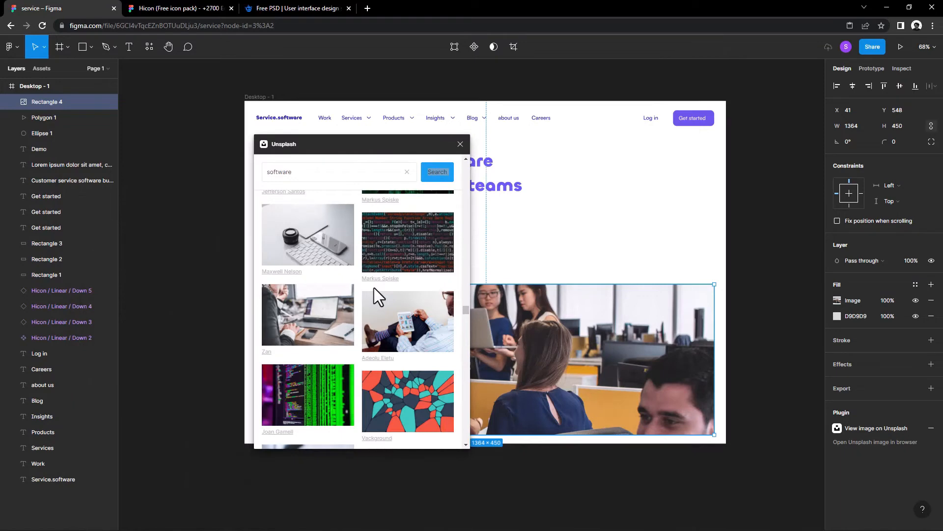
pyautogui.click(296, 237)
pyautogui.moveTo(317, 147); pyautogui.dragTo(146, 149)
# Step: Fill the rectangle with the Unsplash photo of two women holding laptops in a server room and close the plugin
pyautogui.scroll(-3, 172, 243)
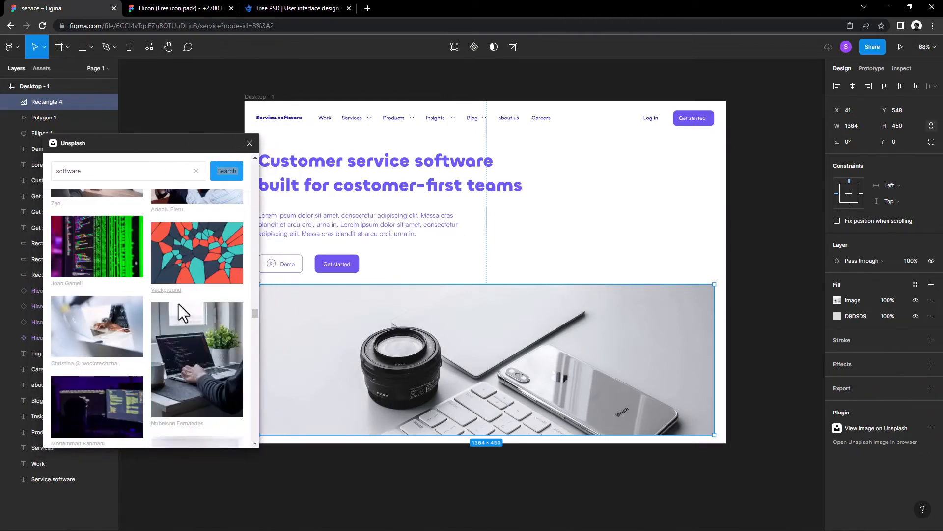
pyautogui.scroll(-5, 178, 303)
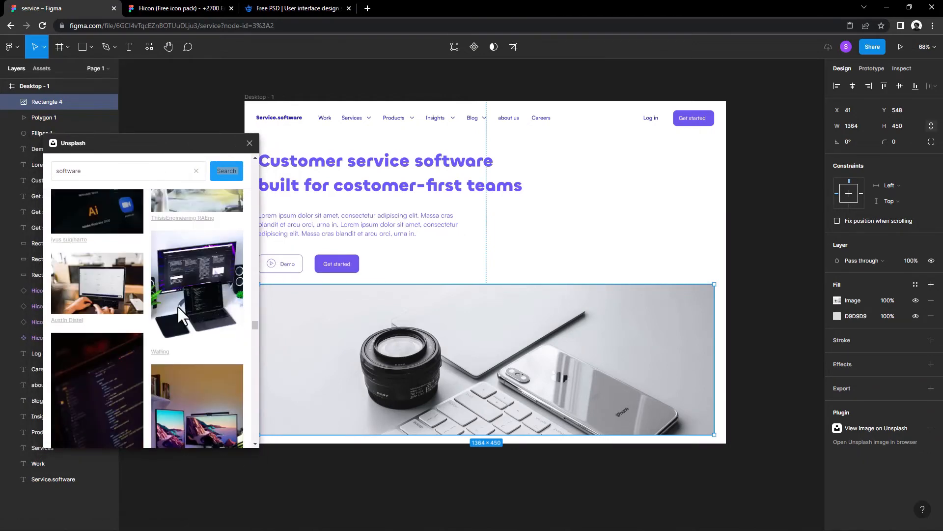
pyautogui.scroll(-8, 177, 305)
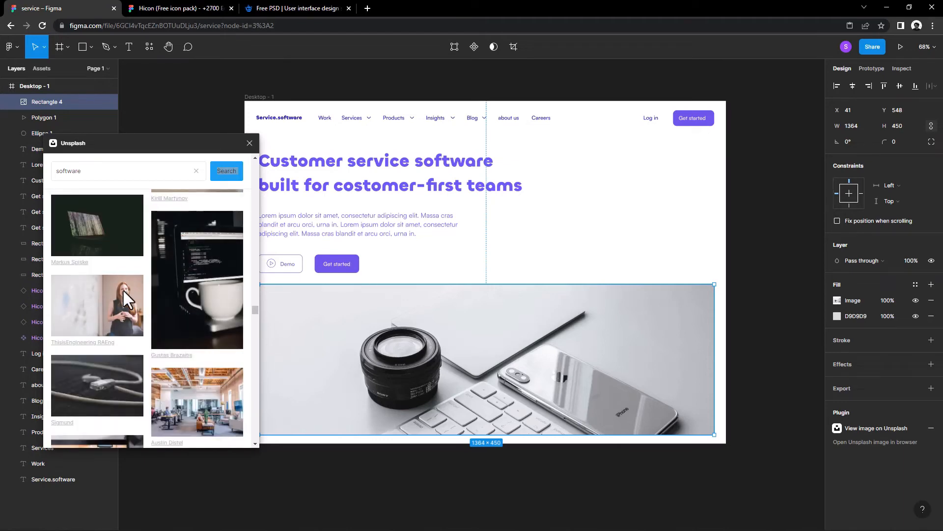
pyautogui.scroll(-5, 123, 293)
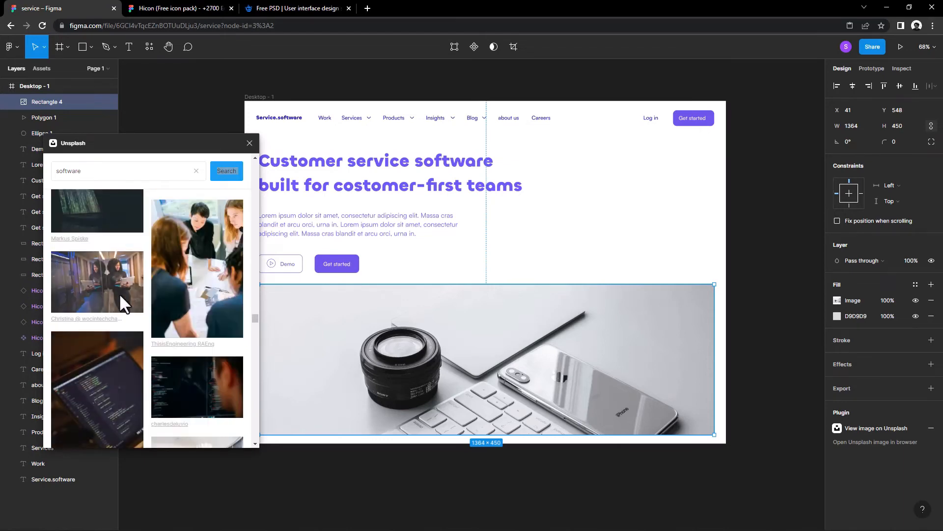
pyautogui.click(121, 296)
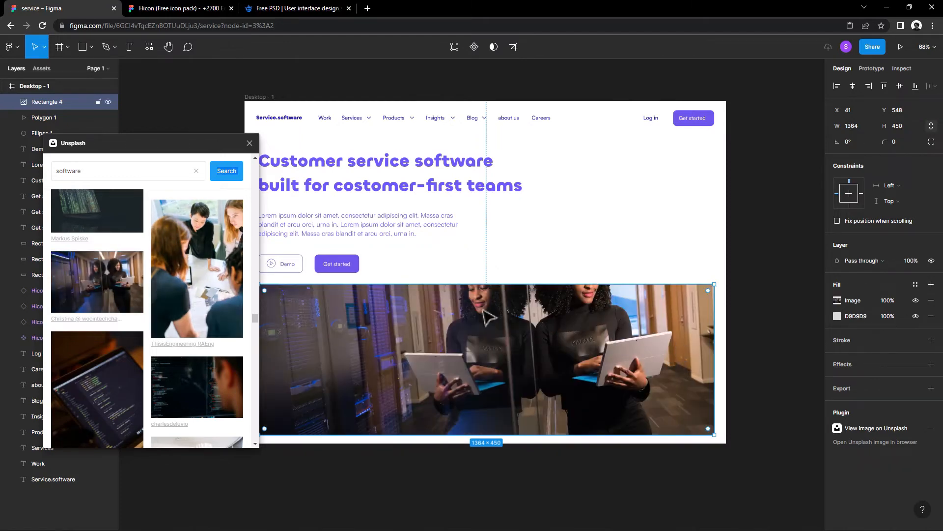
pyautogui.scroll(-5, 189, 319)
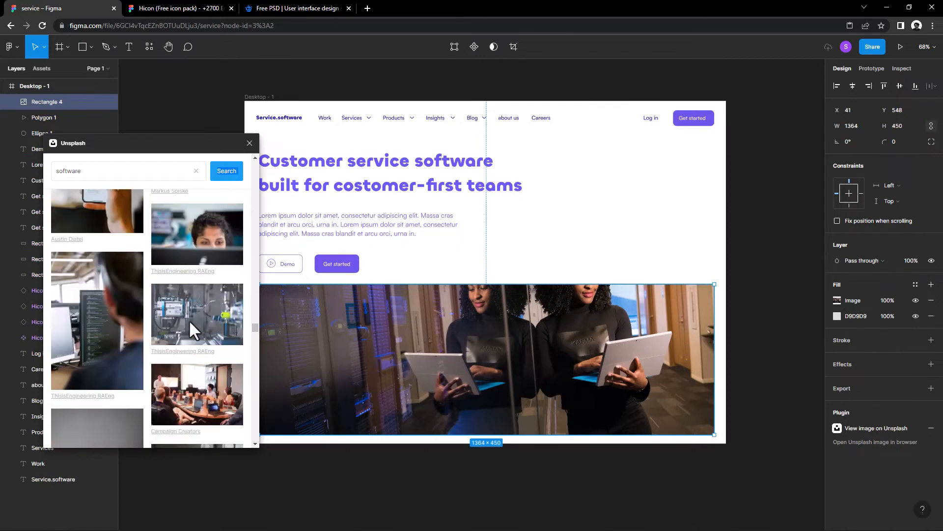
pyautogui.click(250, 143)
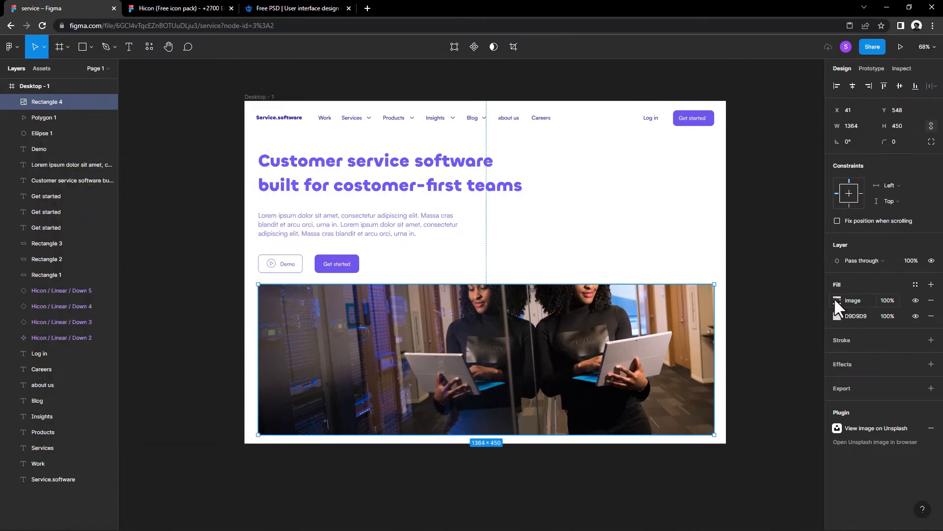
# Step: Switch the image fill to Crop and shift the photo down so that both women's heads fit inside the rectangle
pyautogui.click(837, 301)
pyautogui.click(734, 339)
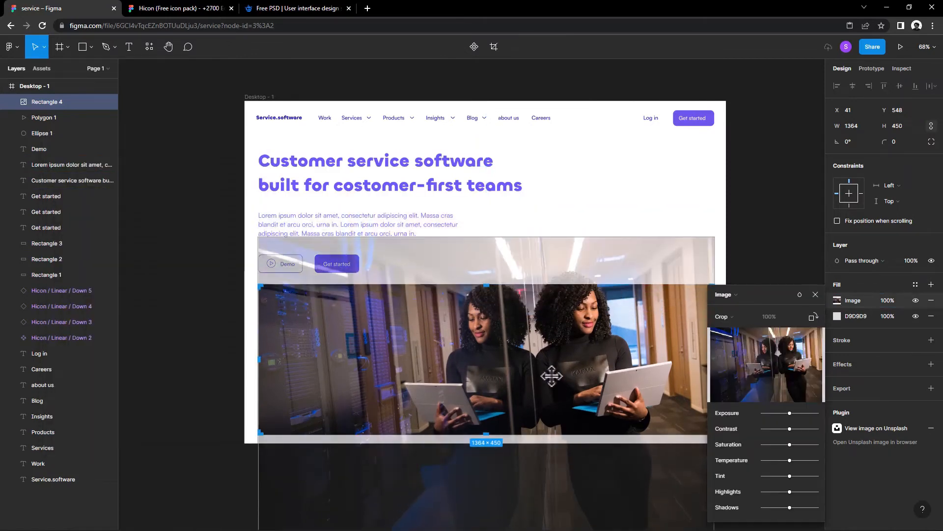
pyautogui.moveTo(551, 383); pyautogui.dragTo(551, 381)
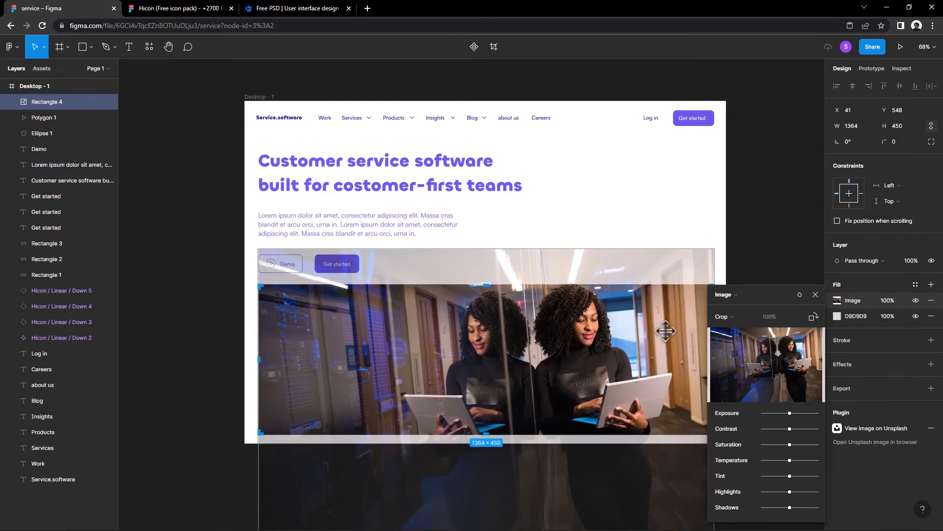
pyautogui.click(752, 245)
pyautogui.hscroll(2, 725, 248)
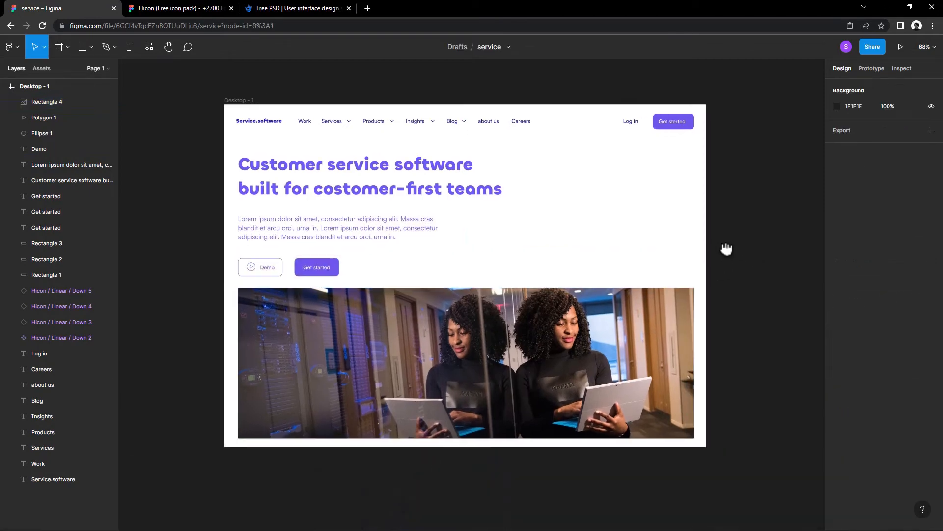
# Step: Run Unsplash again on the rectangle, apply the photo of three people laughing around laptops, and close the plugin
pyautogui.rightClick(636, 325)
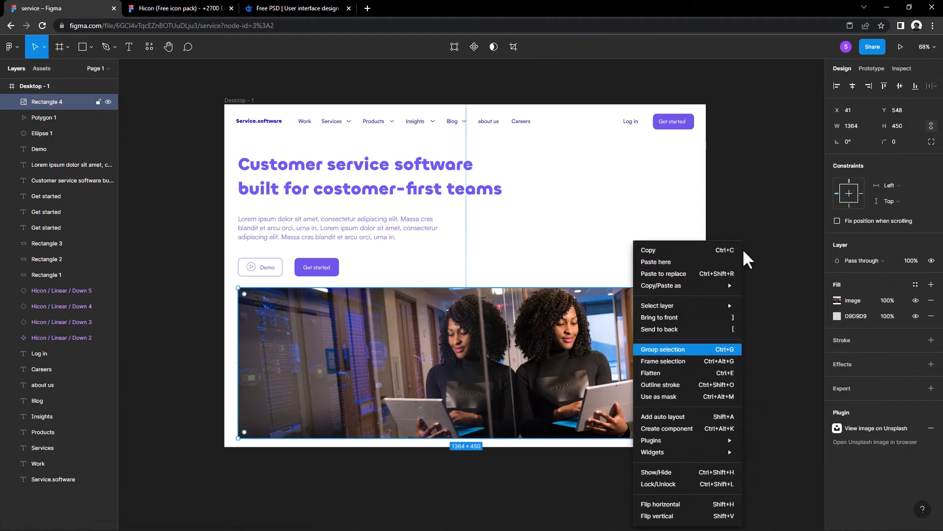
pyautogui.click(702, 241)
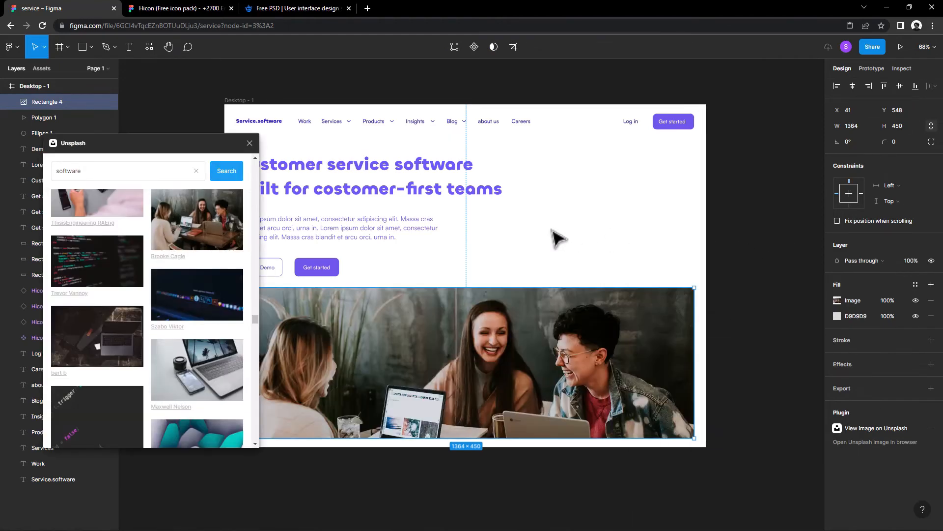
pyautogui.click(249, 142)
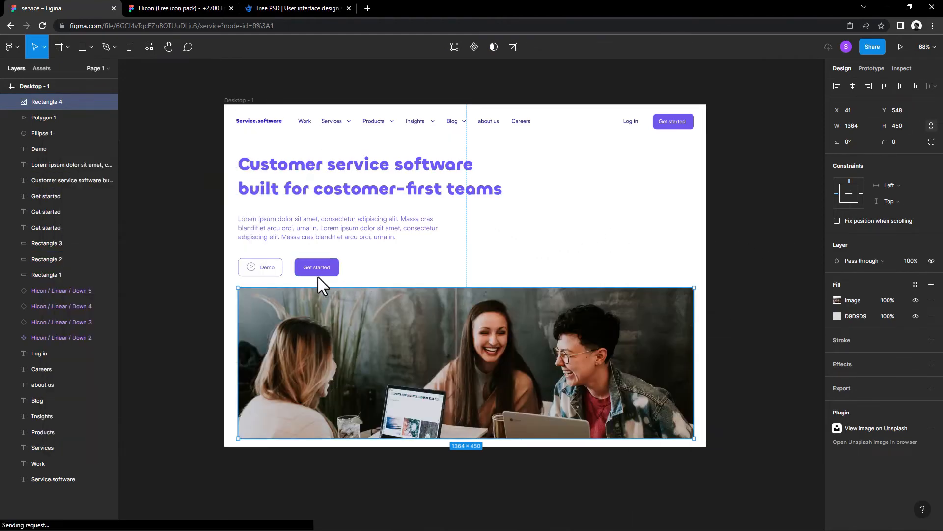
# Step: Move the Demo and Get started buttons closer to the paragraph and extend the image's top edge upward to a height of about 481
pyautogui.moveTo(319, 280); pyautogui.dragTo(286, 263)
pyautogui.click(396, 297)
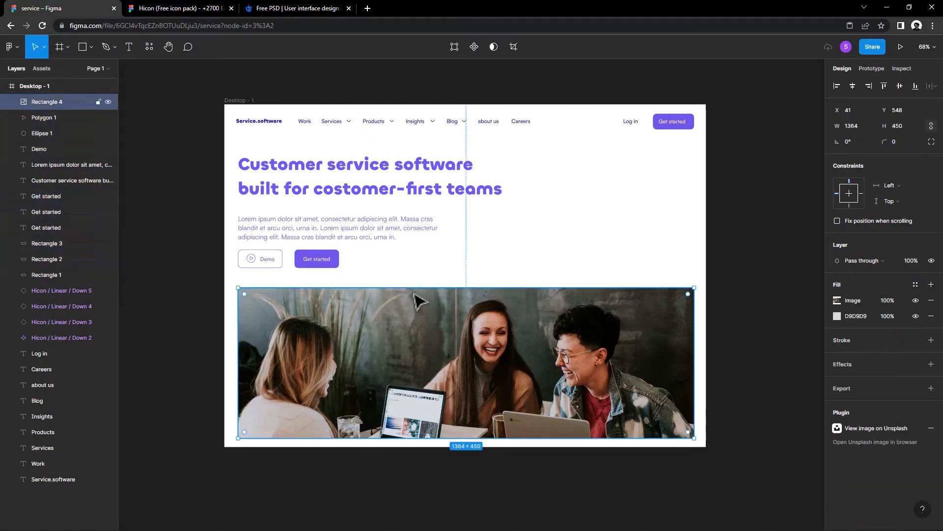
pyautogui.moveTo(415, 288)
pyautogui.mouseDown()
pyautogui.moveTo(415, 267)
pyautogui.moveTo(415, 275)
pyautogui.mouseUp()
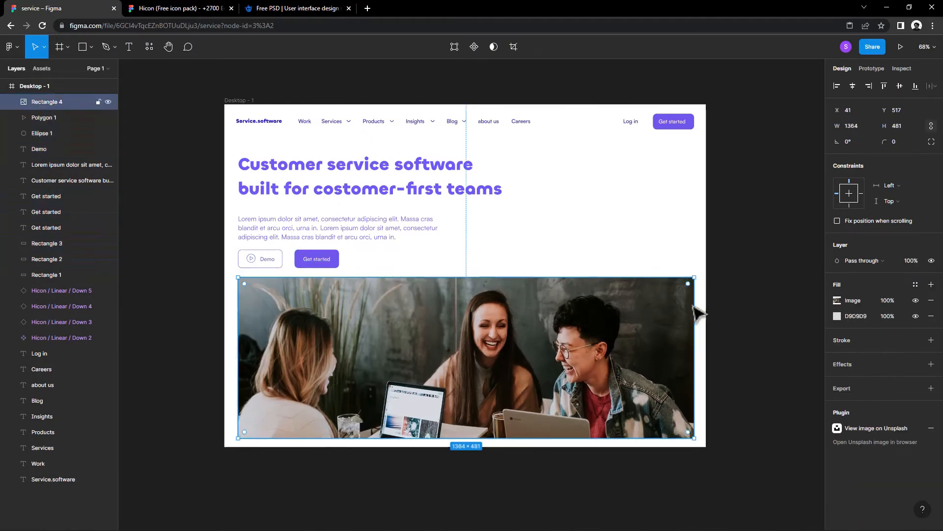
# Step: Remove the image rectangle's solid D9D9D9 fill, then reset the photo from Crop to Fill and shift it down within the rectangle
pyautogui.click(931, 316)
pyautogui.click(838, 300)
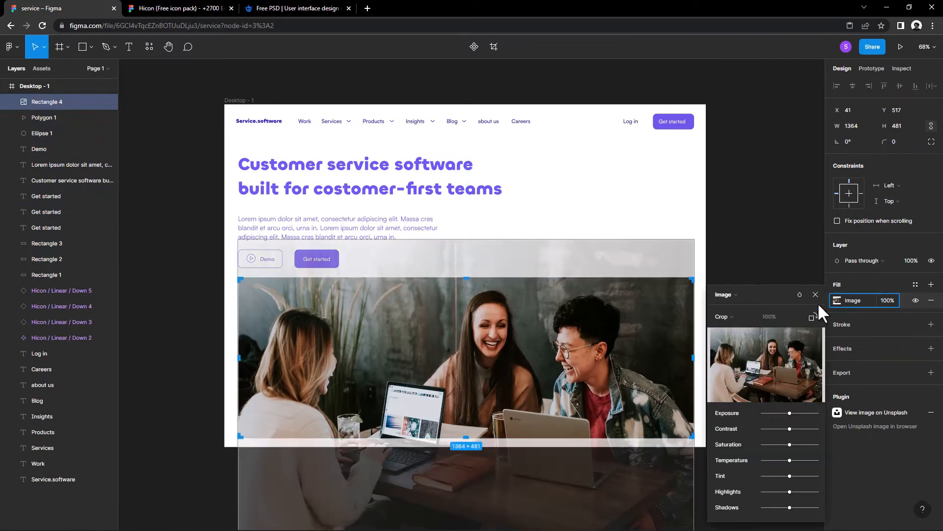
pyautogui.click(731, 315)
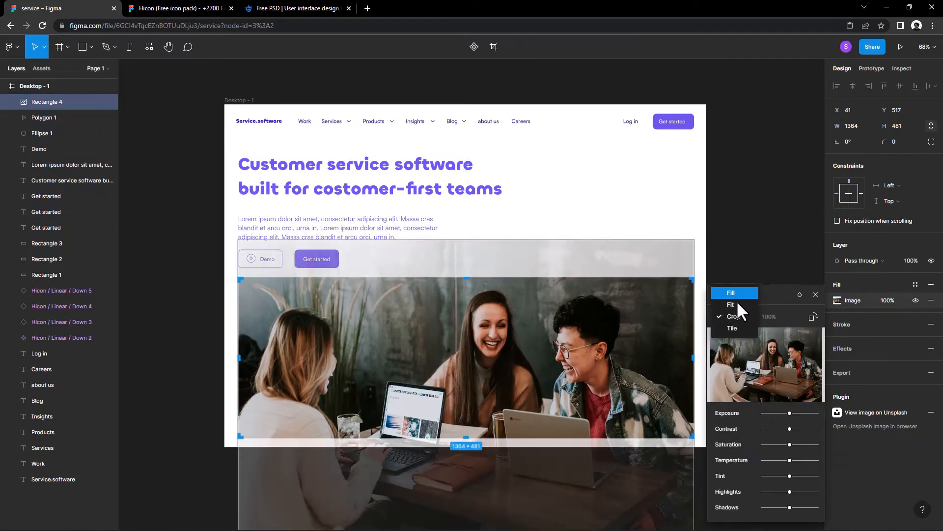
pyautogui.click(732, 292)
pyautogui.click(733, 339)
pyautogui.moveTo(587, 343); pyautogui.dragTo(587, 376)
pyautogui.click(777, 270)
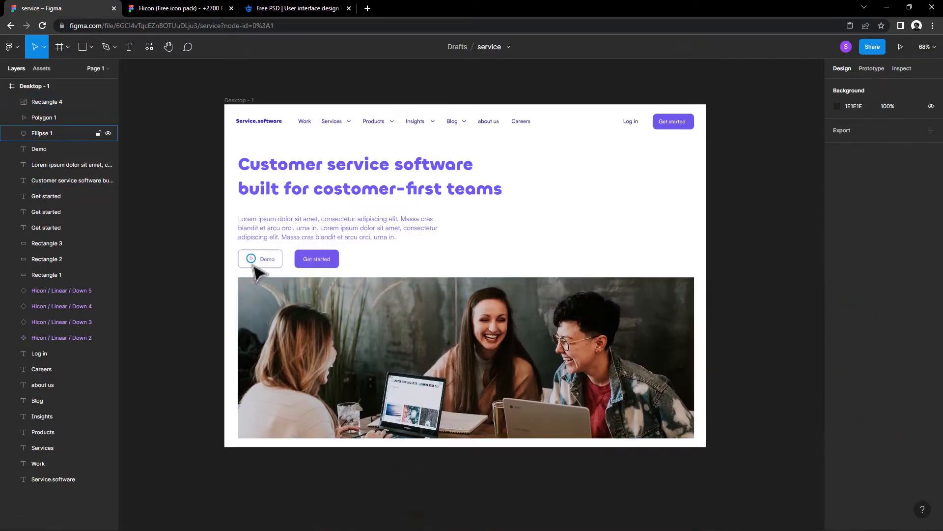
# Step: Draw a circle about 70 × 70 near the photo's centre and fill it with FFFFFF at 2% opacity
pyautogui.click(90, 47)
pyautogui.click(93, 106)
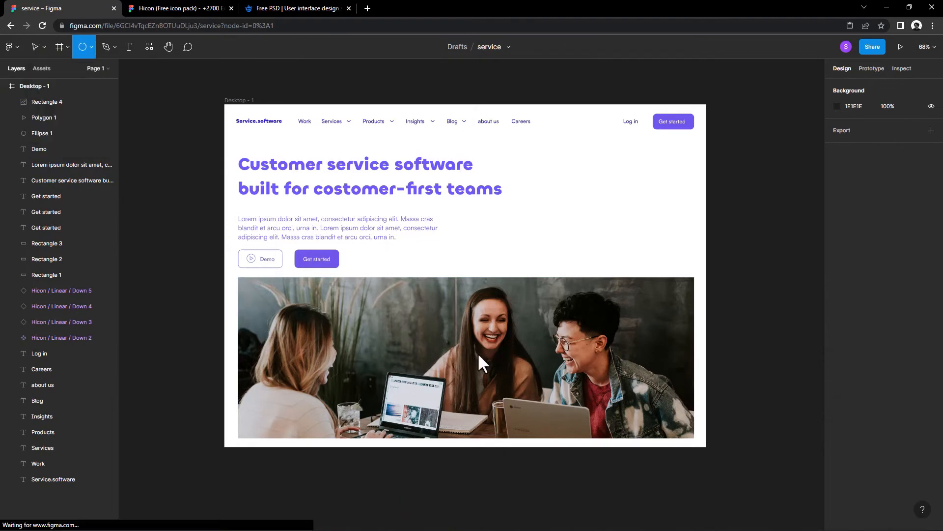
pyautogui.moveTo(464, 347)
pyautogui.mouseDown()
pyautogui.moveTo(489, 359)
pyautogui.moveTo(470, 355)
pyautogui.mouseUp()
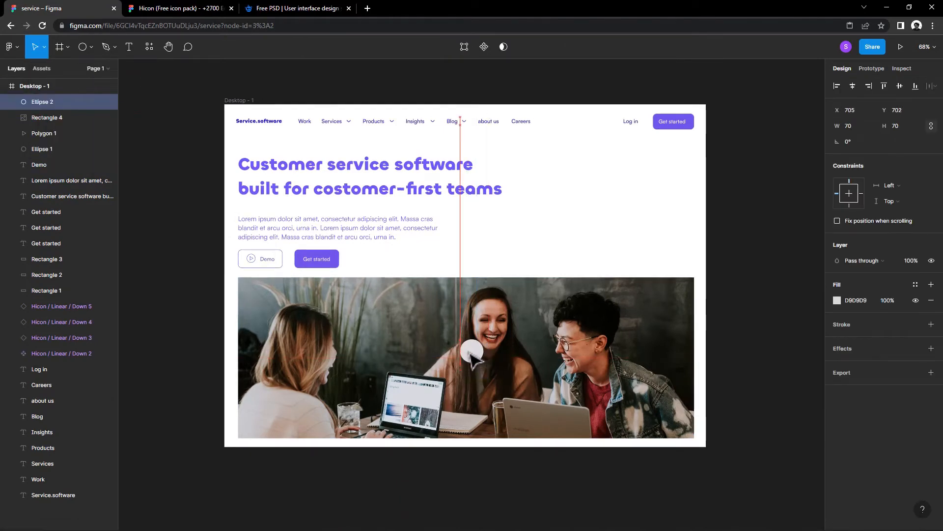
pyautogui.click(837, 300)
pyautogui.moveTo(734, 323); pyautogui.dragTo(691, 281)
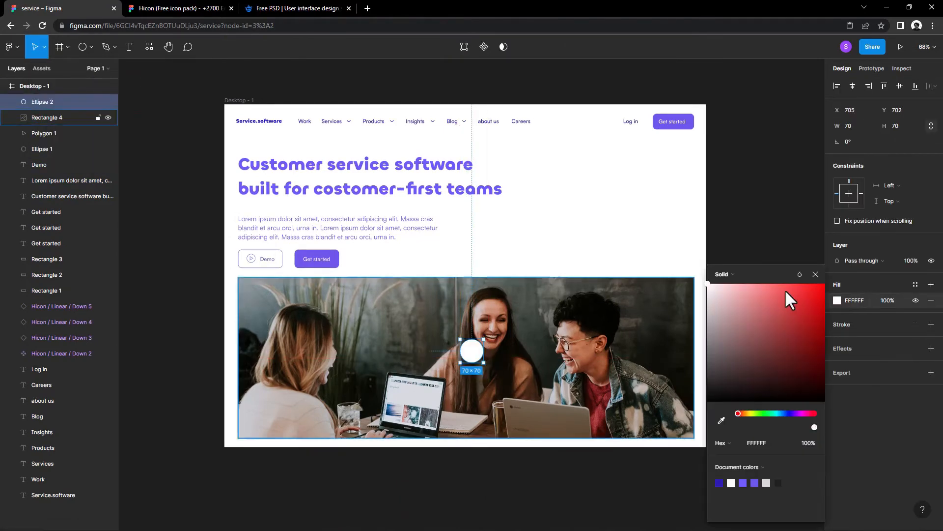
pyautogui.click(817, 273)
pyautogui.press('Return')
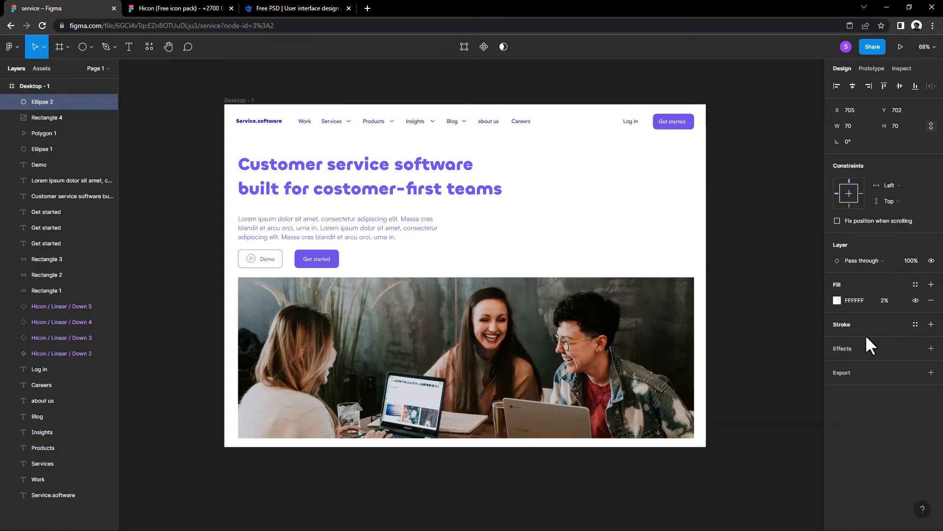
# Step: Add a Background blur effect to the circle and increase its blur amount
pyautogui.click(841, 348)
pyautogui.click(855, 369)
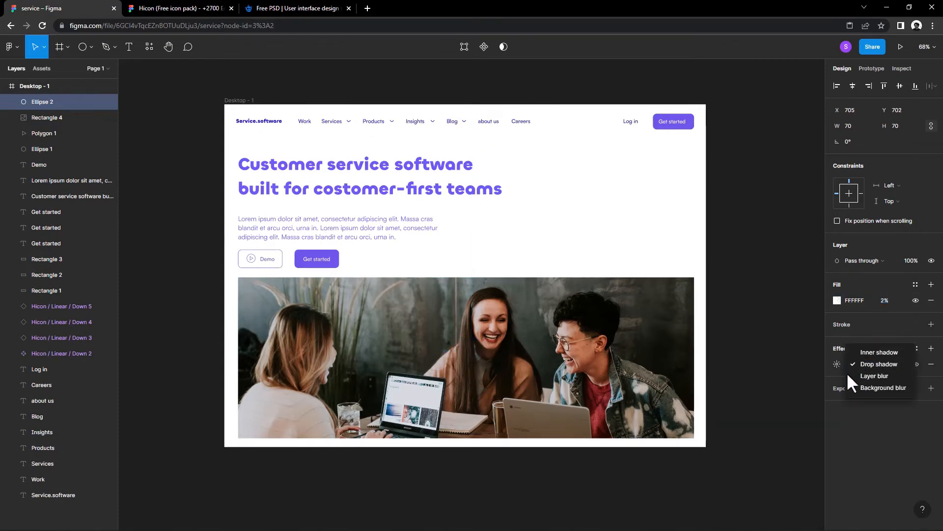
pyautogui.click(849, 387)
pyautogui.click(837, 364)
pyautogui.write('24')
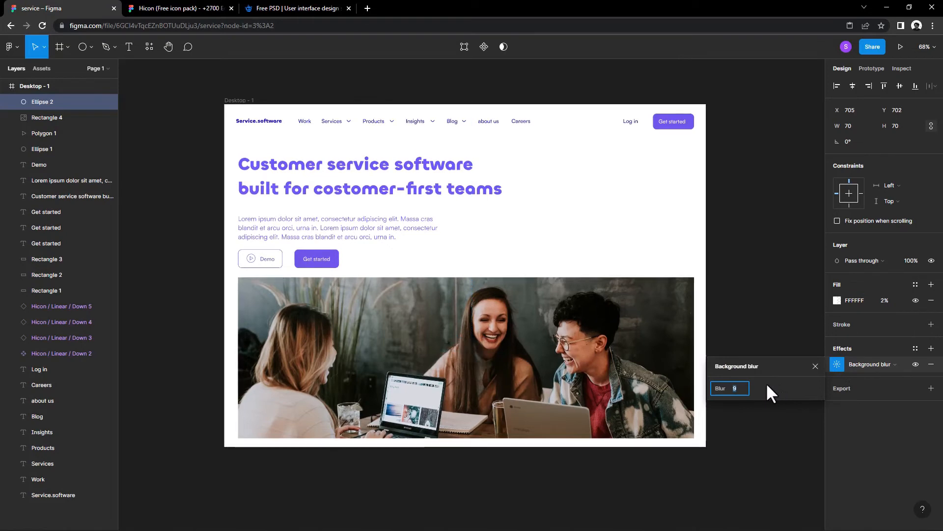
pyautogui.press('Return')
pyautogui.click(815, 367)
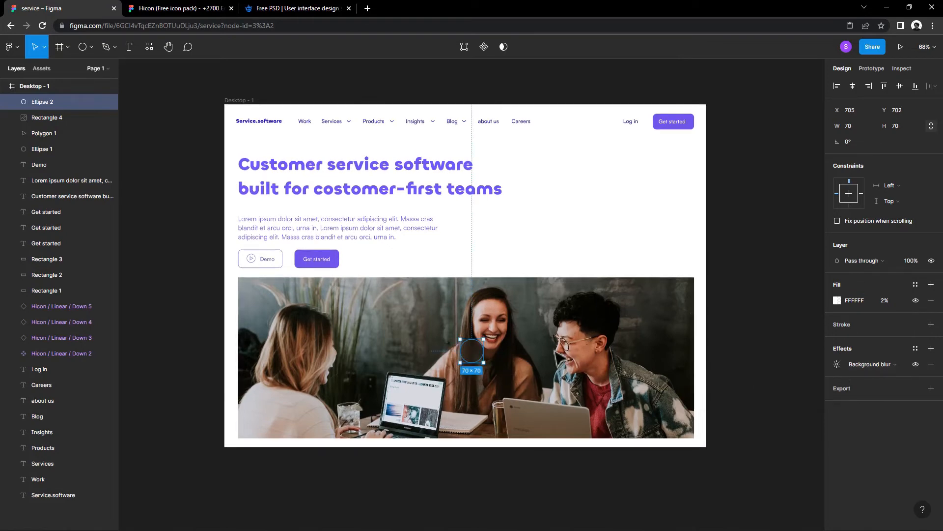
# Step: Duplicate the Demo button's play triangle onto the centre of the blurred circle and bring the copy to the front
pyautogui.click(252, 259)
pyautogui.moveTo(251, 259); pyautogui.dragTo(479, 361)
pyautogui.scroll(4, 473, 353)
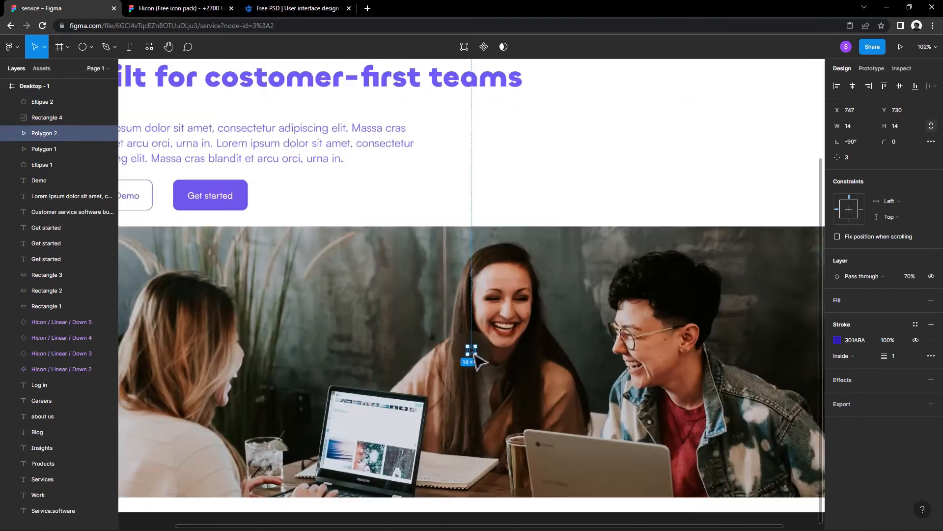
pyautogui.keyDown('ctrl'); pyautogui.rightClick(475, 355); pyautogui.keyUp('ctrl')
pyautogui.click(469, 353)
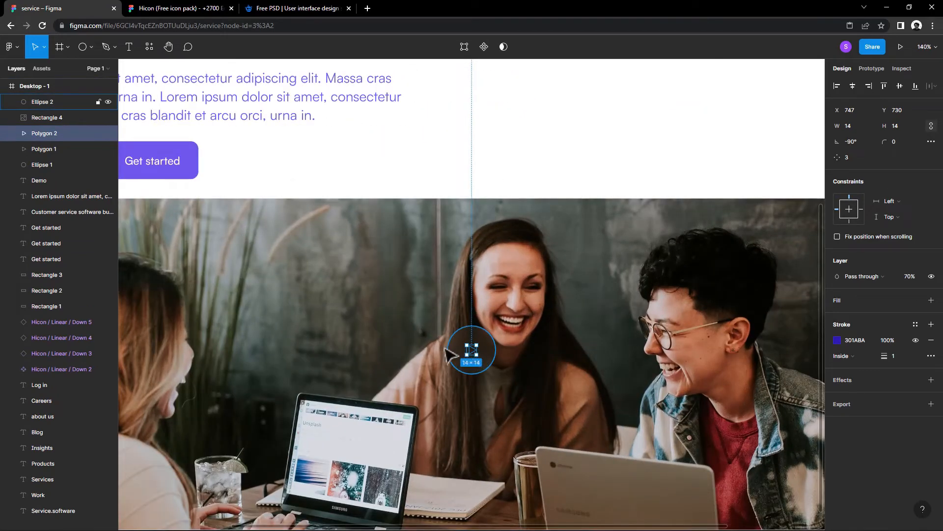
pyautogui.moveTo(445, 349); pyautogui.dragTo(418, 340)
pyautogui.rightClick(415, 341)
pyautogui.click(433, 316)
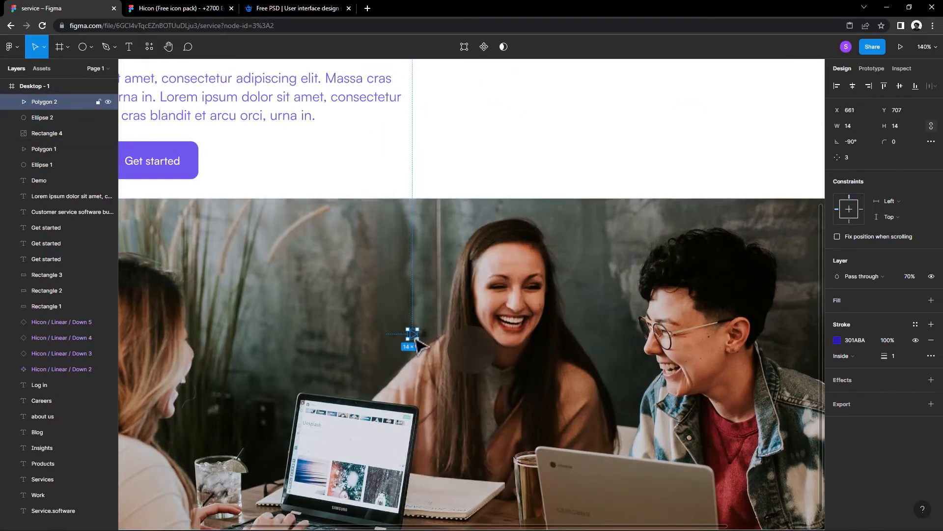
# Step: Replace the copied triangle's stroke with a D9D9D9 fill and enlarge it to 24 × 24 in the circle's centre
pyautogui.click(931, 339)
pyautogui.click(931, 300)
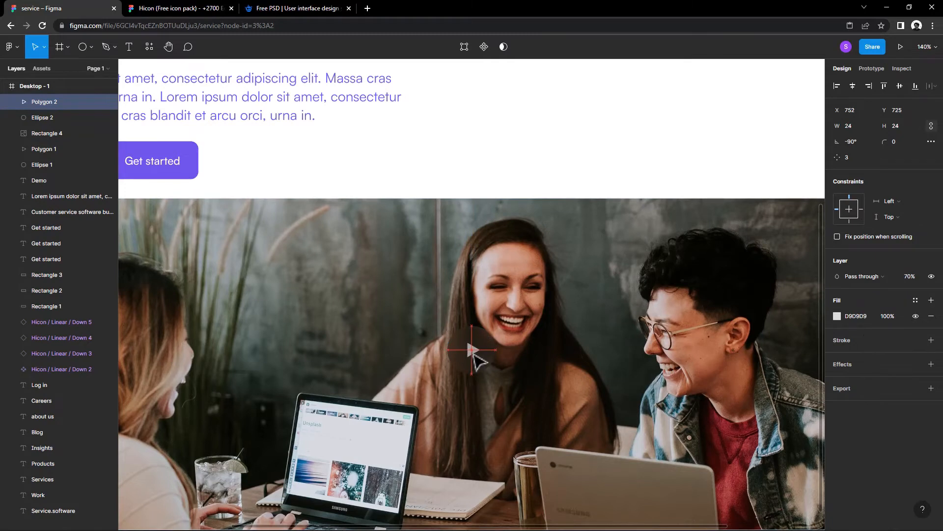
pyautogui.scroll(-5, 506, 177)
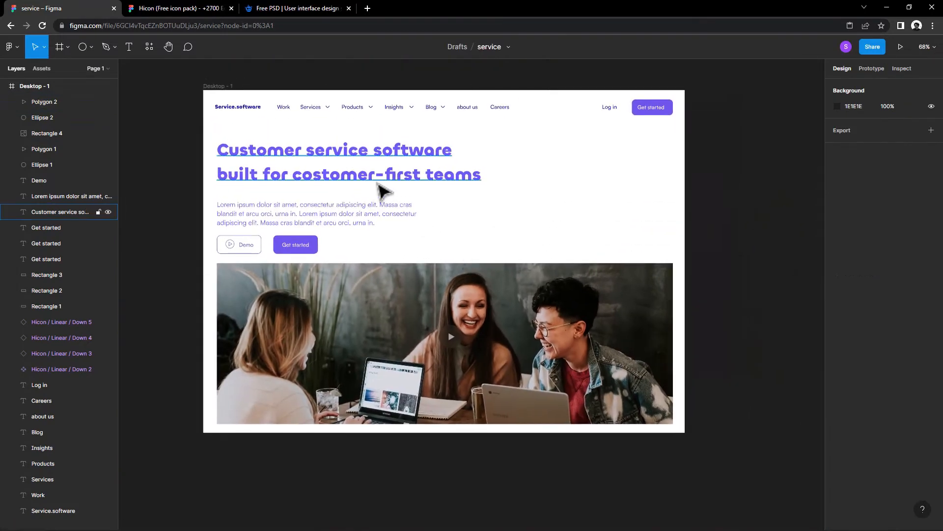
# Step: Nudge the "Customer service software" headline up slightly and deselect it
pyautogui.click(379, 183)
pyautogui.click(448, 216)
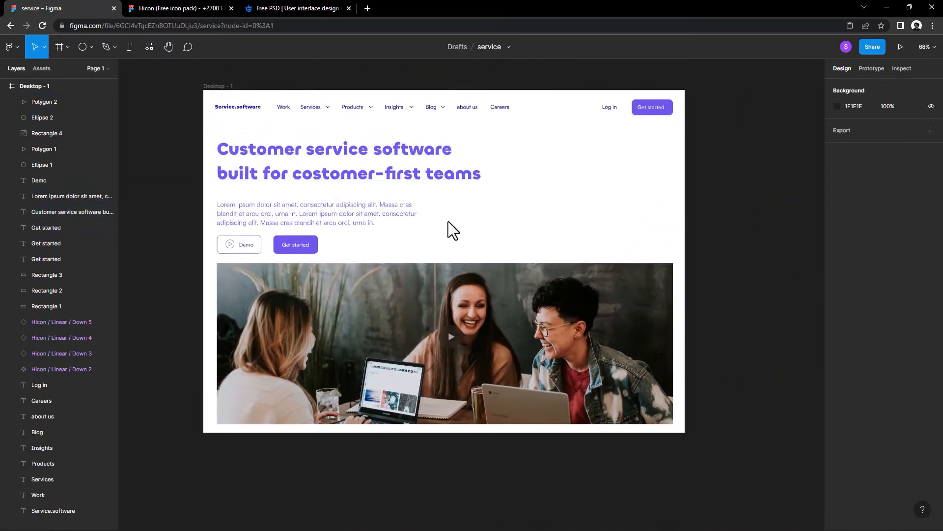
# Step: Switch to the Vector Hand Drawn Shapes community file
pyautogui.click(294, 8)
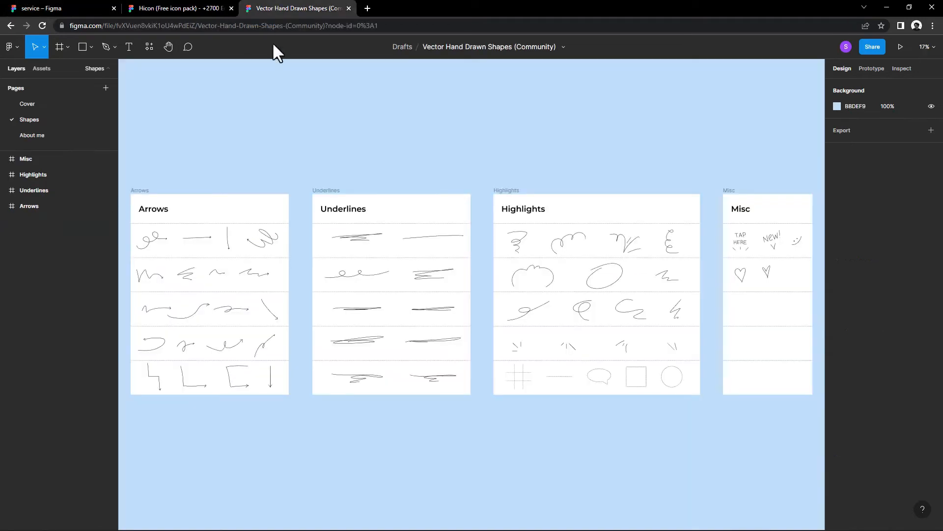
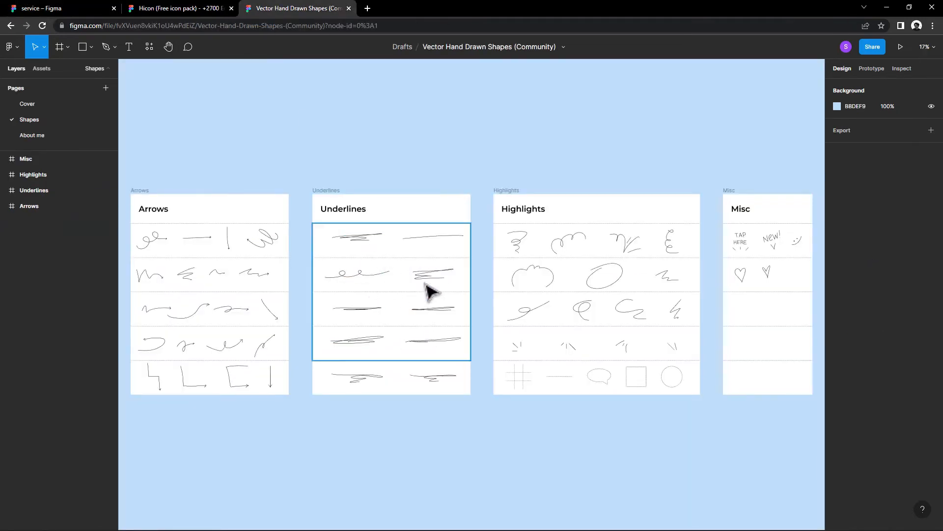
# Step: Copy the thin double-stroke underline in the third Underlines row and paste it into the service design beneath the headline's second line
pyautogui.click(370, 305)
pyautogui.rightClick(362, 310)
pyautogui.click(375, 239)
pyautogui.click(88, 8)
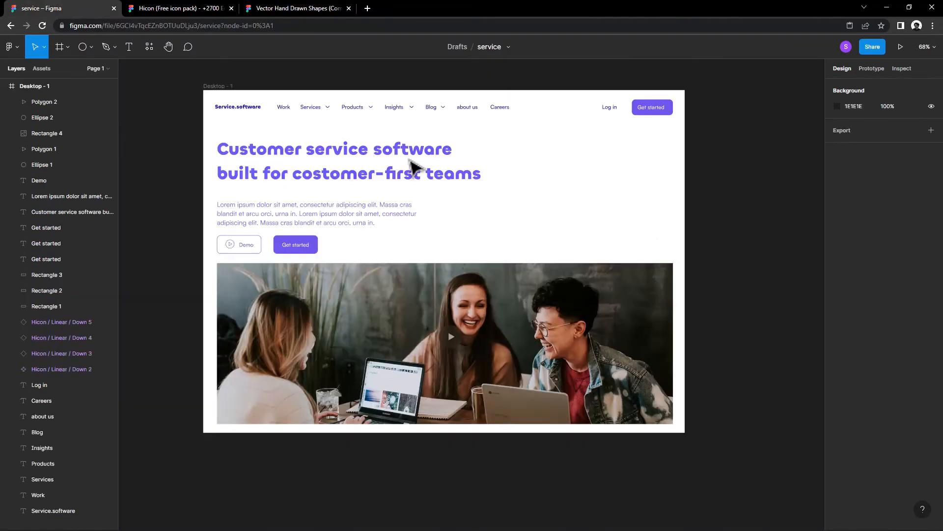
pyautogui.click(730, 193)
pyautogui.moveTo(763, 207); pyautogui.dragTo(326, 199)
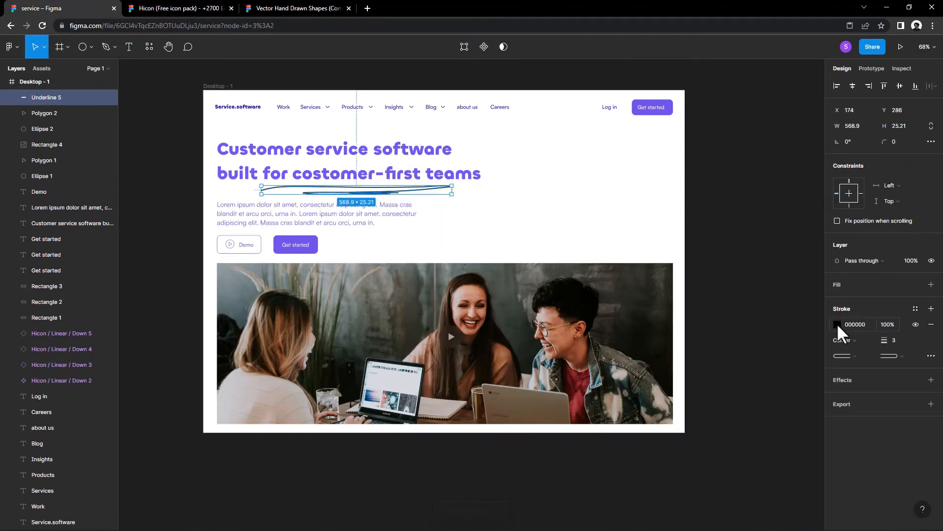
# Step: Give the pasted underline a BFBFBF stroke with a weight of 1, and delete the underline
pyautogui.click(836, 322)
pyautogui.moveTo(792, 325); pyautogui.dragTo(683, 309)
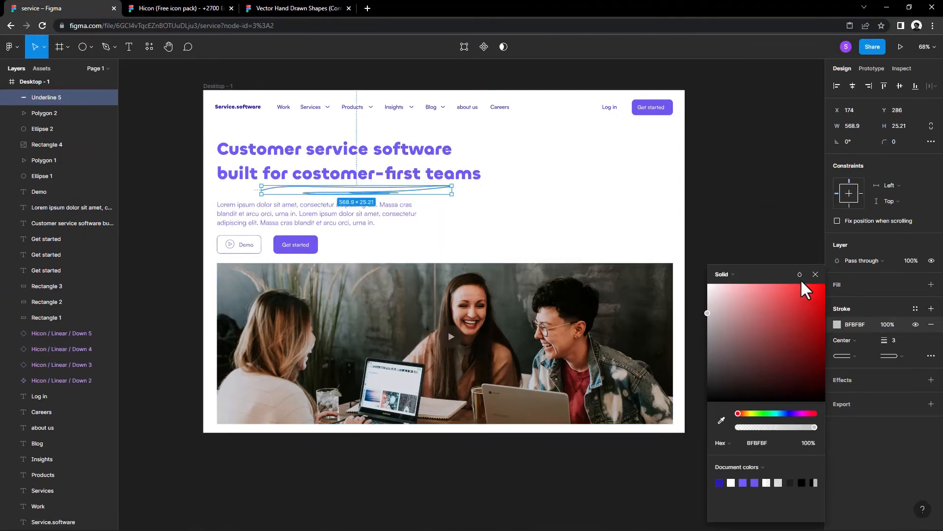
pyautogui.click(816, 274)
pyautogui.click(893, 339)
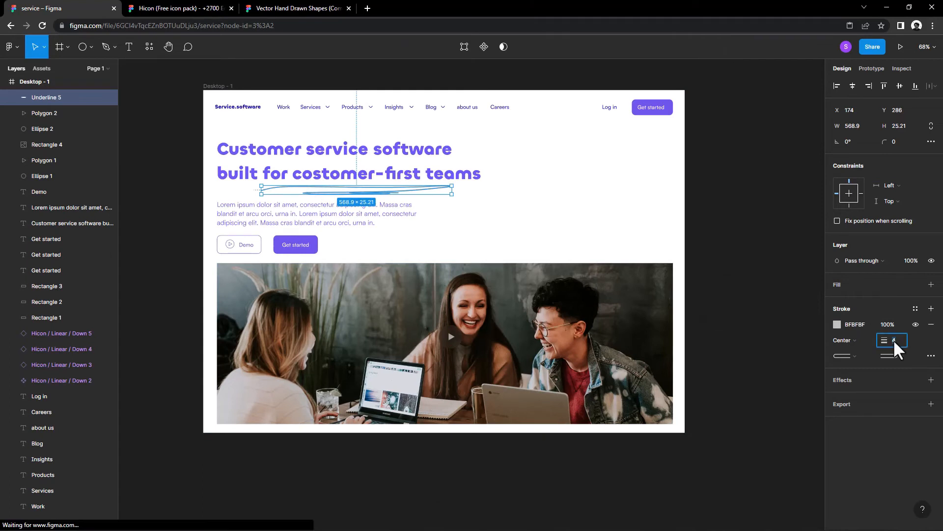
pyautogui.write('1')
pyautogui.press('Return')
pyautogui.click(474, 226)
pyautogui.click(405, 191)
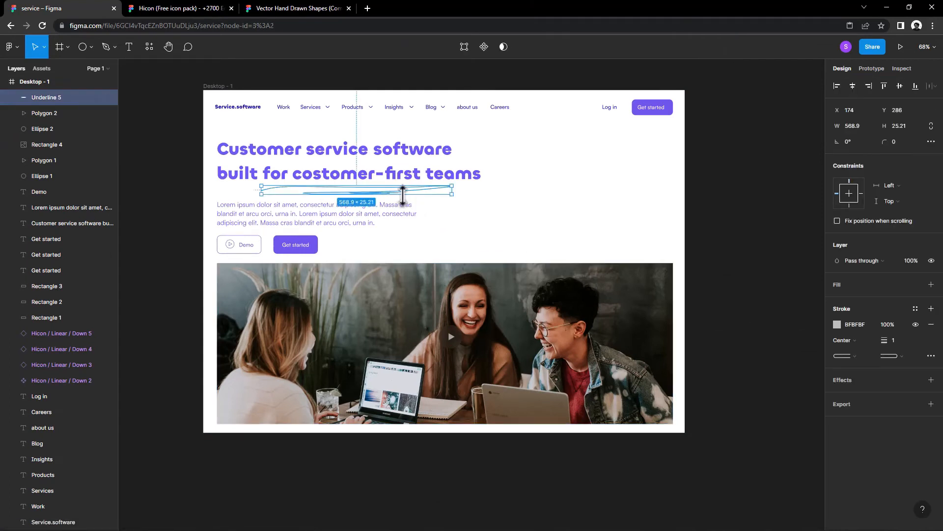
pyautogui.press('Delete')
# Step: Copy the first double-looped arrow from the Vector Hand Drawn Shapes file and paste it into the hero's empty area of the service design
pyautogui.click(208, 9)
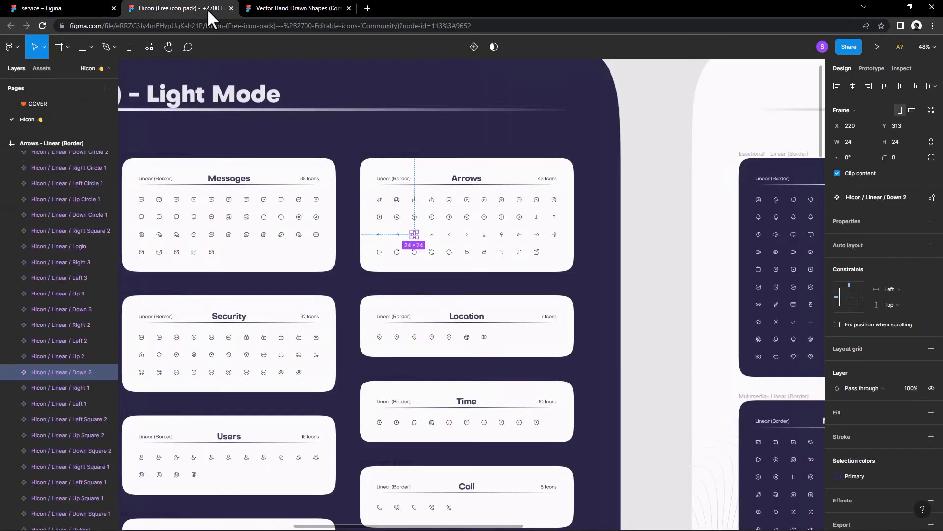
pyautogui.click(294, 9)
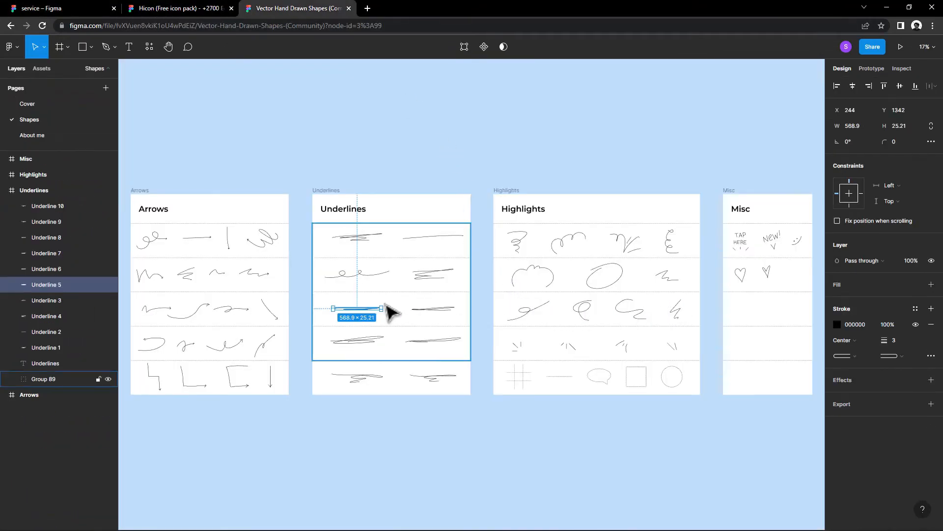
pyautogui.hscroll(-3, 390, 312)
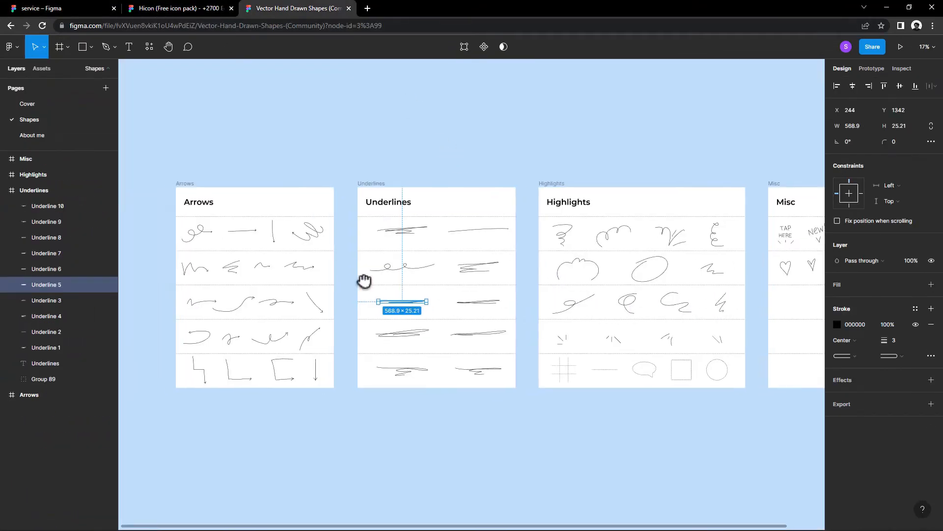
pyautogui.rightClick(212, 236)
pyautogui.click(230, 227)
pyautogui.click(76, 8)
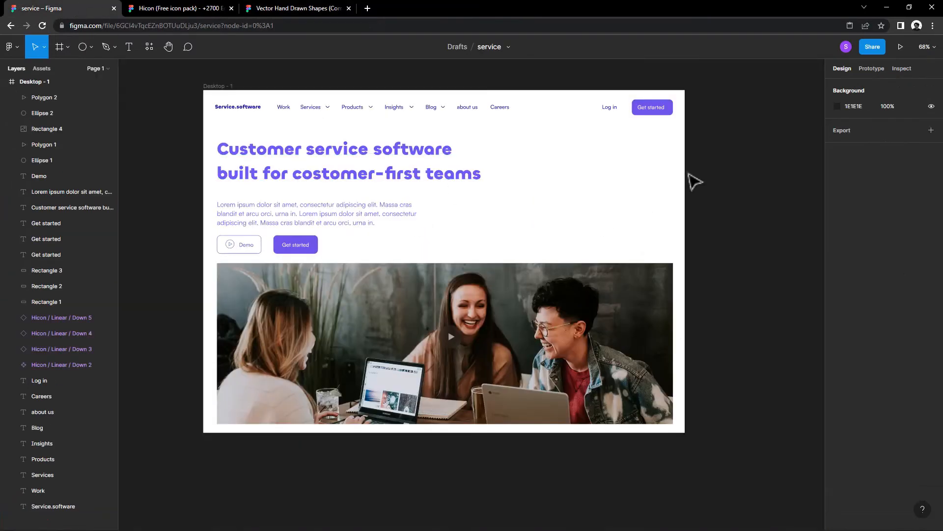
pyautogui.rightClick(692, 172)
pyautogui.click(700, 177)
pyautogui.moveTo(720, 211); pyautogui.dragTo(558, 225)
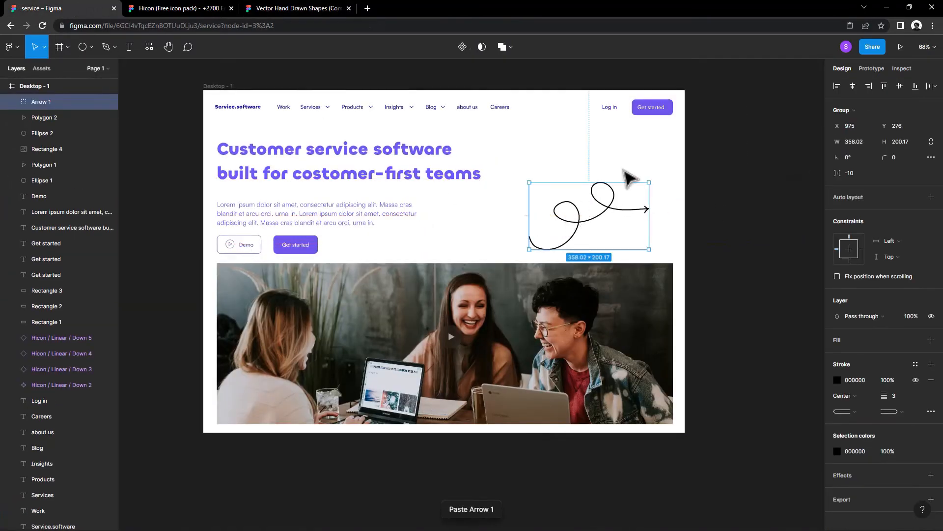
# Step: Rotate the looped arrow to about -42°, shrink it to about 223 × 96, and place it beside the paragraph pointing at the photo
pyautogui.moveTo(646, 207); pyautogui.dragTo(625, 220)
pyautogui.moveTo(618, 137); pyautogui.dragTo(598, 143)
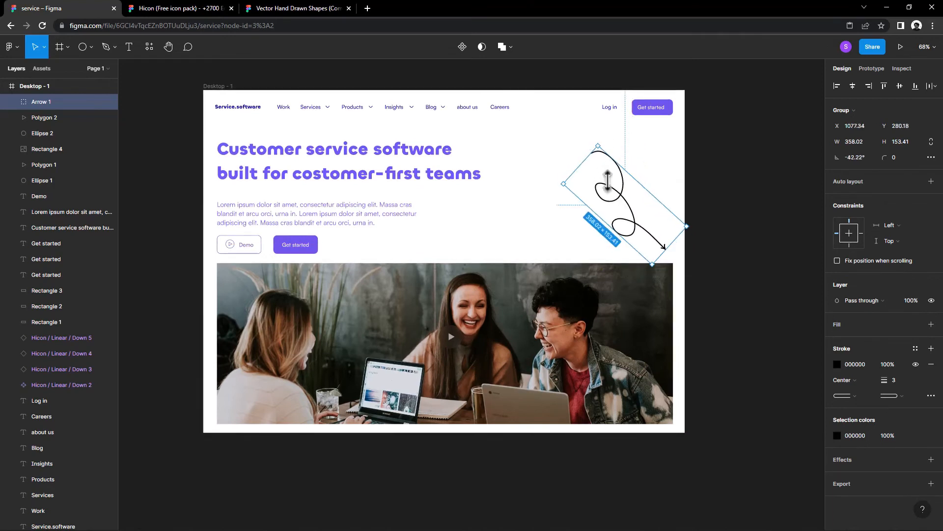
pyautogui.moveTo(610, 183); pyautogui.dragTo(475, 232)
pyautogui.moveTo(512, 294); pyautogui.dragTo(492, 247)
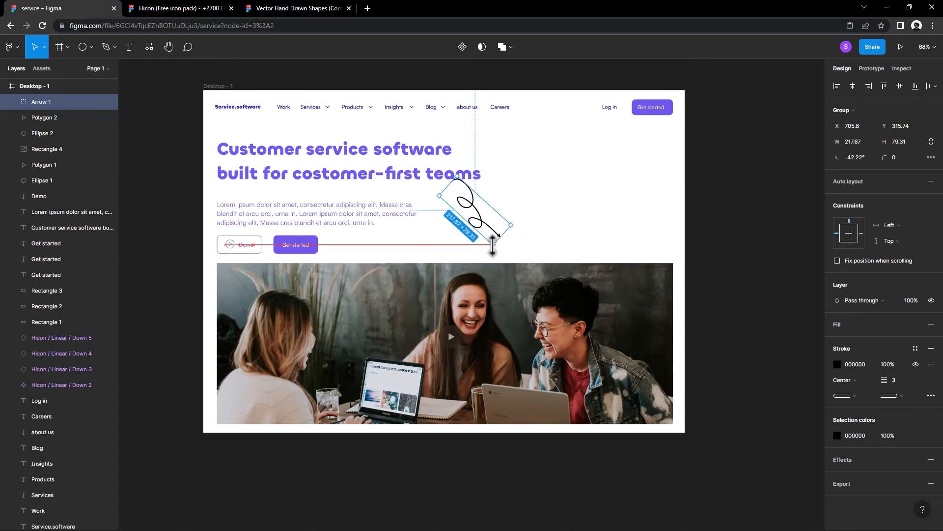
pyautogui.hotkey('ctrl', 'z')
pyautogui.moveTo(511, 292); pyautogui.dragTo(491, 250)
pyautogui.moveTo(481, 225); pyautogui.dragTo(485, 252)
pyautogui.click(533, 216)
pyautogui.scroll(-1, 532, 207)
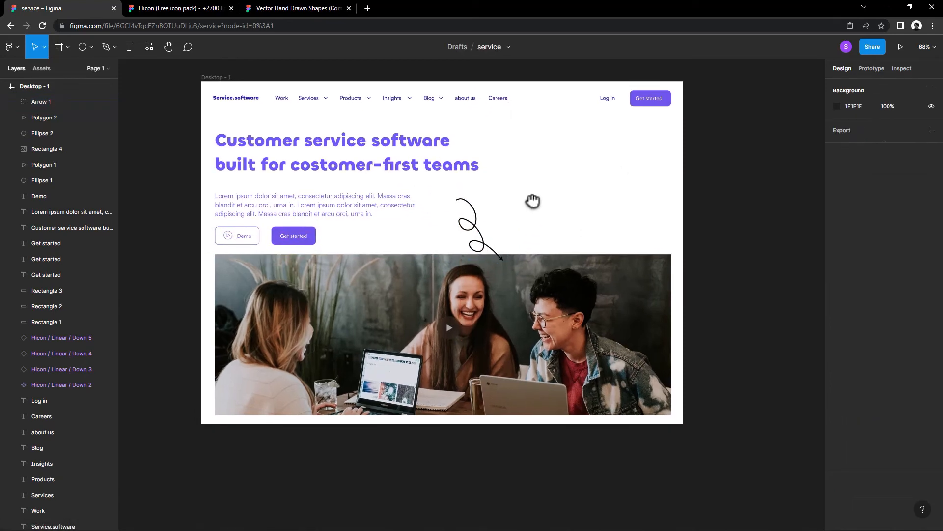
# Step: Change the looped arrow's stroke to the dark blue document colour 301ABA
pyautogui.click(479, 237)
pyautogui.click(836, 364)
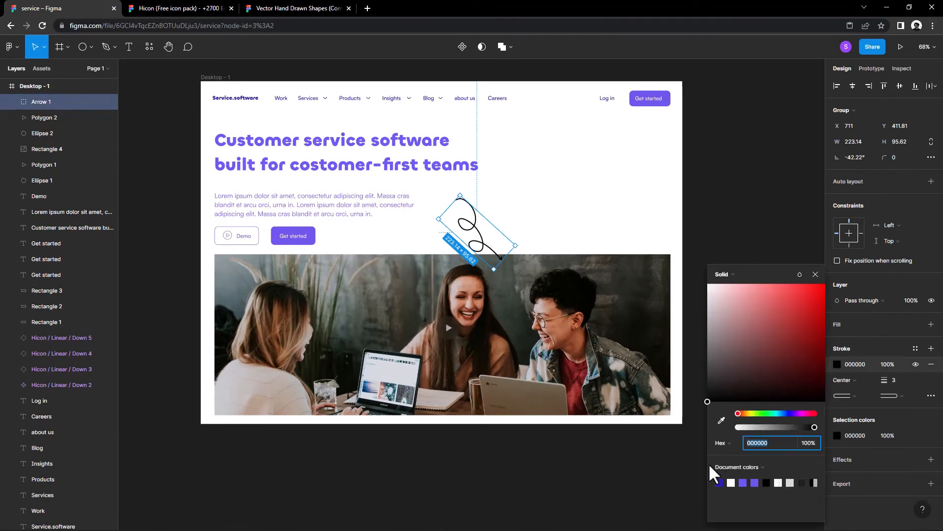
pyautogui.click(719, 482)
pyautogui.click(608, 217)
# Step: Try the looped arrow in several spots around the headline and photo, with its rotation adjusted, and place it pointing into the photo's upper edge
pyautogui.click(494, 251)
pyautogui.keyDown('shift'); pyautogui.click(483, 242); pyautogui.keyUp('shift')
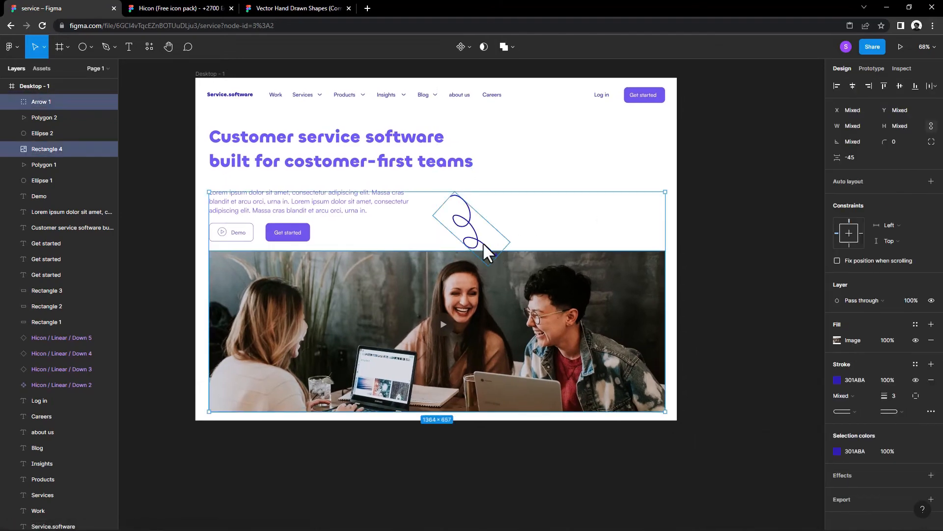
pyautogui.click(482, 242)
pyautogui.moveTo(483, 243); pyautogui.dragTo(495, 220)
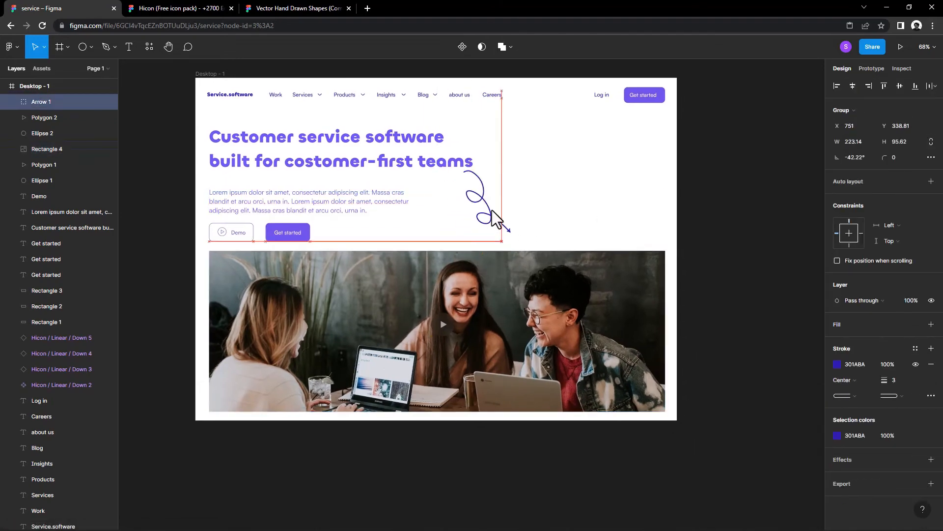
pyautogui.moveTo(466, 143); pyautogui.dragTo(472, 143)
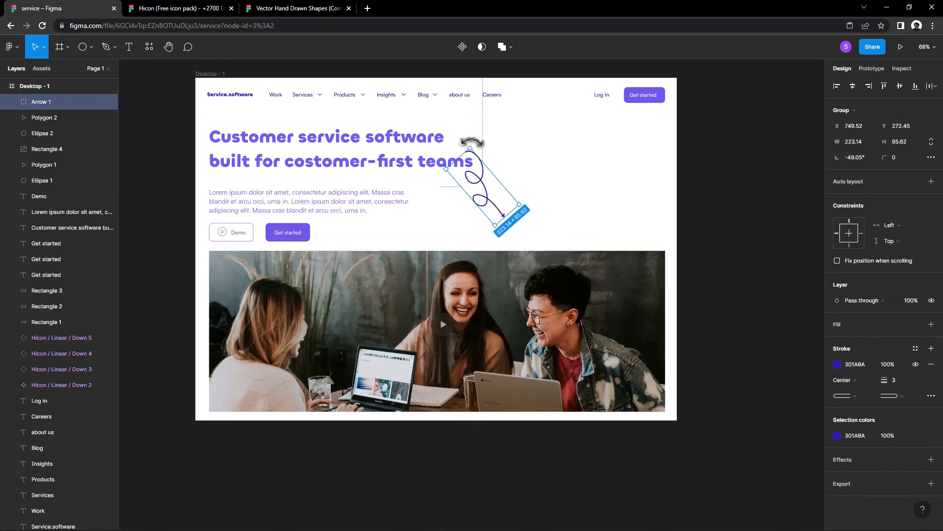
pyautogui.click(512, 155)
pyautogui.moveTo(516, 168); pyautogui.dragTo(435, 231)
pyautogui.moveTo(430, 236); pyautogui.dragTo(450, 251)
pyautogui.click(543, 221)
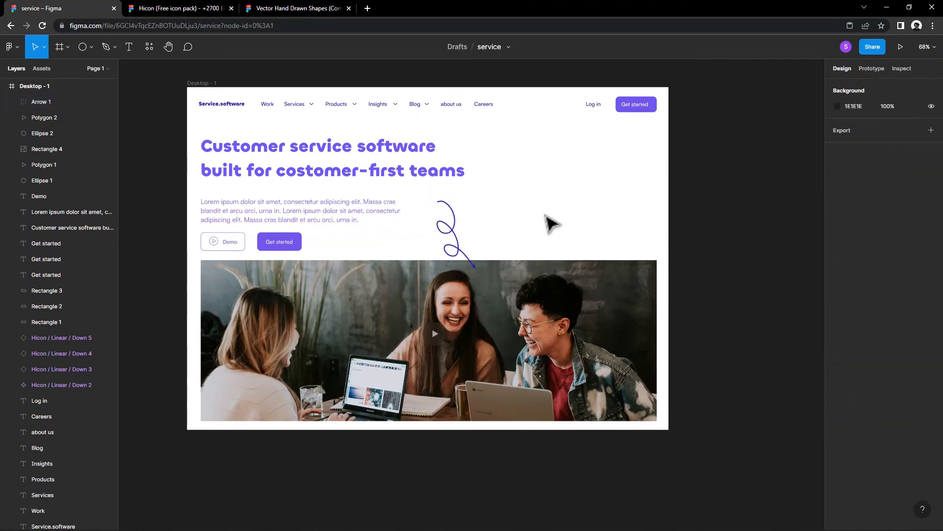
pyautogui.moveTo(543, 221)
pyautogui.mouseDown()
pyautogui.moveTo(529, 215)
pyautogui.moveTo(521, 229)
pyautogui.mouseUp()
pyautogui.moveTo(433, 255); pyautogui.dragTo(498, 250)
# Step: Copy the scribbled arrow at the end of the first Arrows row and paste it into the service design's hero area
pyautogui.click(283, 8)
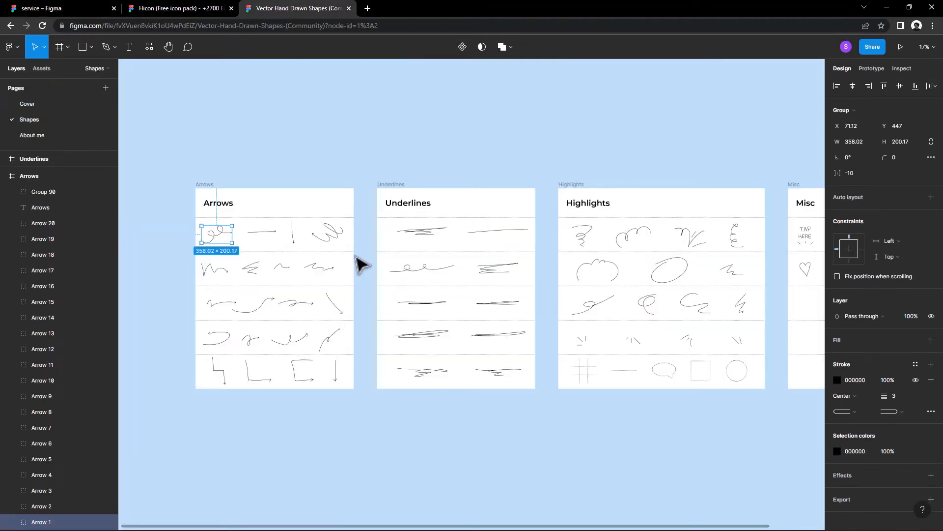
pyautogui.rightClick(328, 236)
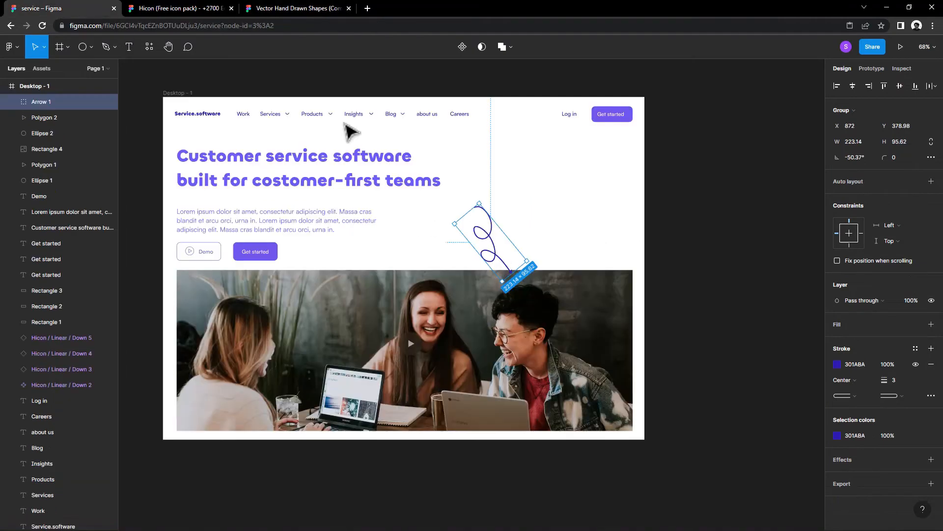
pyautogui.rightClick(576, 186)
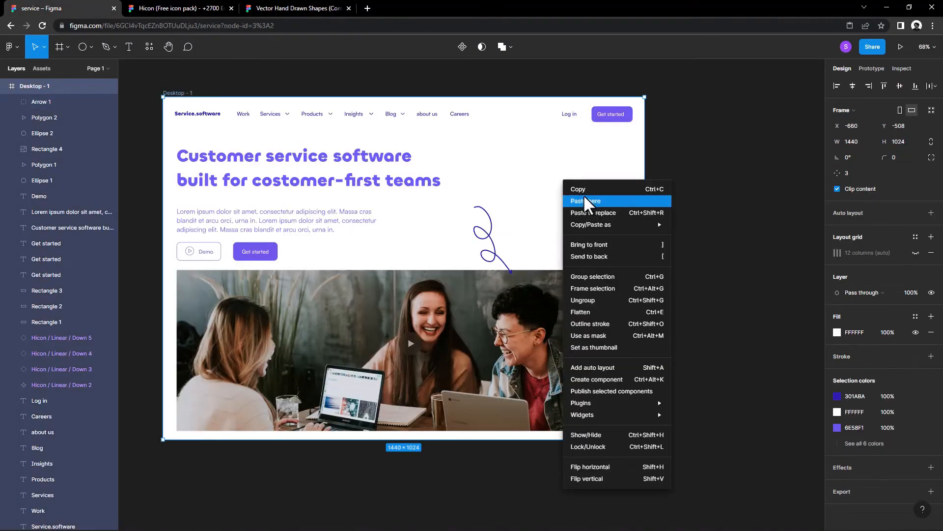
pyautogui.click(584, 201)
pyautogui.moveTo(611, 221); pyautogui.dragTo(587, 230)
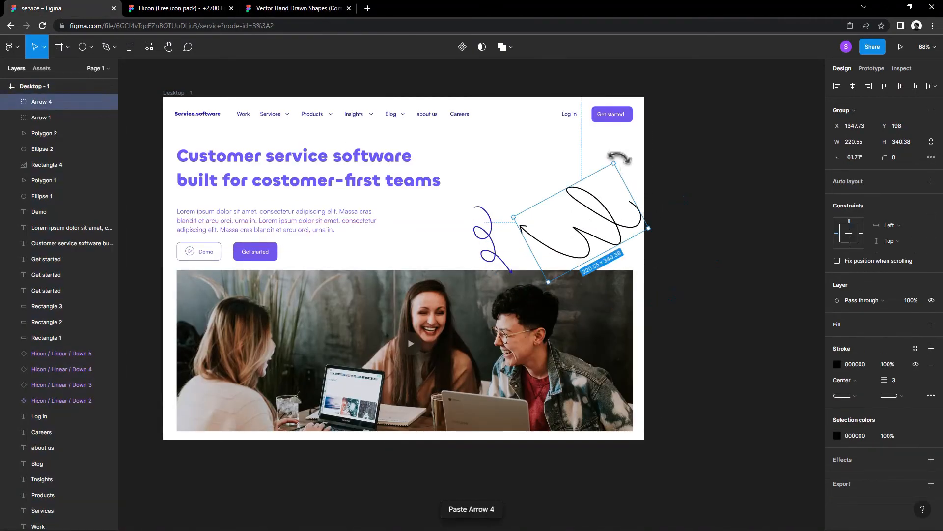
# Step: Rotate the scribbled arrow to about 7° and shrink it to about 154 × 237 above the photo, and delete the looped arrow
pyautogui.moveTo(618, 157); pyautogui.dragTo(521, 149)
pyautogui.moveTo(580, 208); pyautogui.dragTo(565, 257)
pyautogui.click(486, 236)
pyautogui.press('Delete')
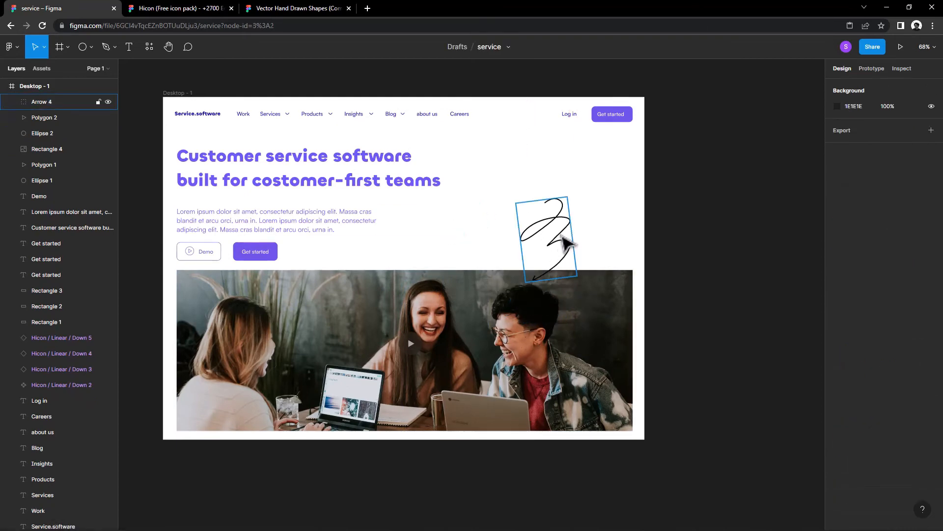
# Step: Change the scribbled arrow's stroke to the dark blue document colour 301ABA
pyautogui.click(567, 242)
pyautogui.click(838, 380)
pyautogui.click(720, 482)
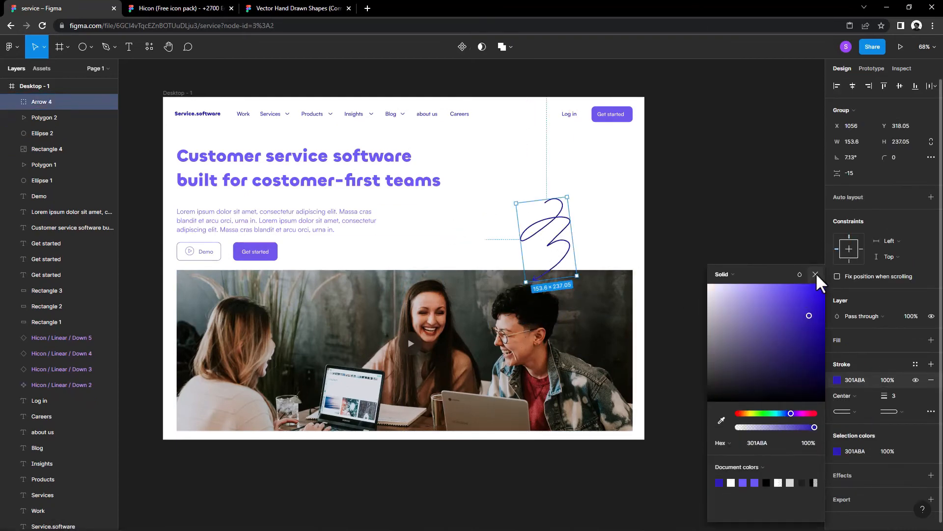
pyautogui.click(816, 274)
# Step: Shrink the scribbled arrow to about 118 × 182 and move it so its start overlaps the word "teams"
pyautogui.moveTo(565, 275)
pyautogui.mouseDown()
pyautogui.moveTo(573, 255)
pyautogui.moveTo(587, 269)
pyautogui.moveTo(576, 244)
pyautogui.moveTo(454, 235)
pyautogui.moveTo(432, 244)
pyautogui.moveTo(469, 246)
pyautogui.mouseUp()
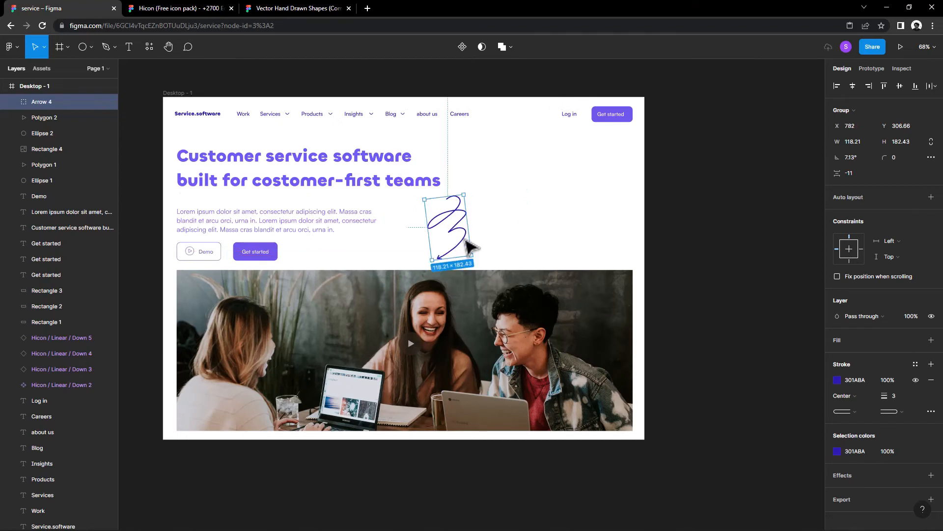
pyautogui.click(523, 263)
pyautogui.scroll(2, 505, 266)
pyautogui.hscroll(-2, 505, 266)
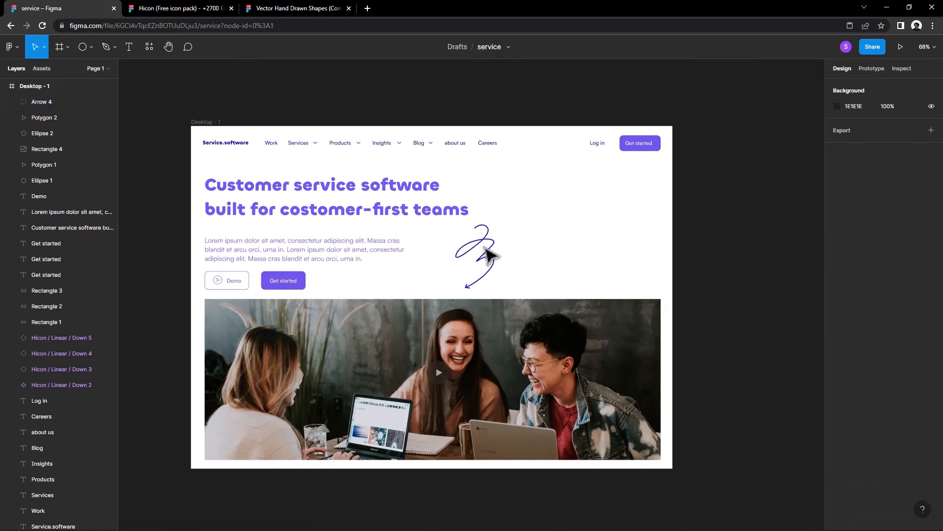
pyautogui.moveTo(494, 250); pyautogui.dragTo(473, 232)
pyautogui.click(511, 241)
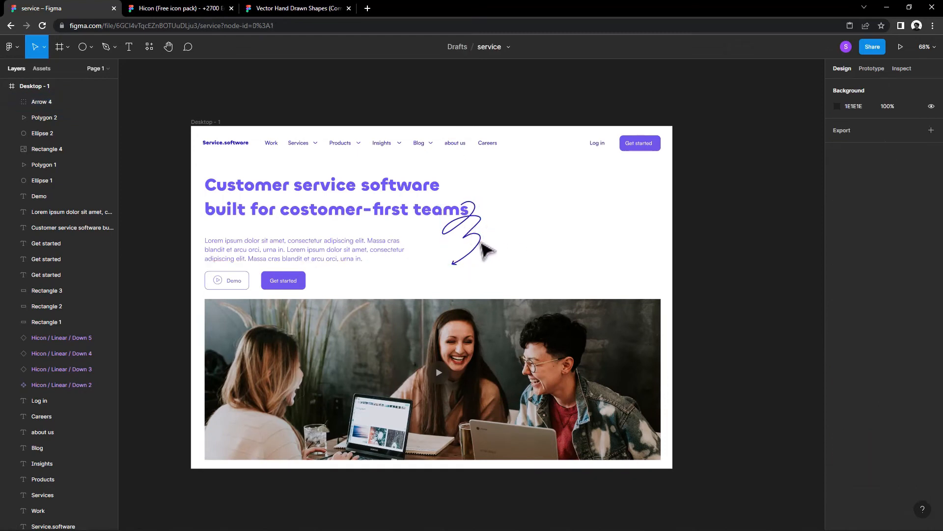
# Step: Lighten the scribbled arrow's stroke colour to the purple 5E47E8
pyautogui.click(491, 246)
pyautogui.click(837, 380)
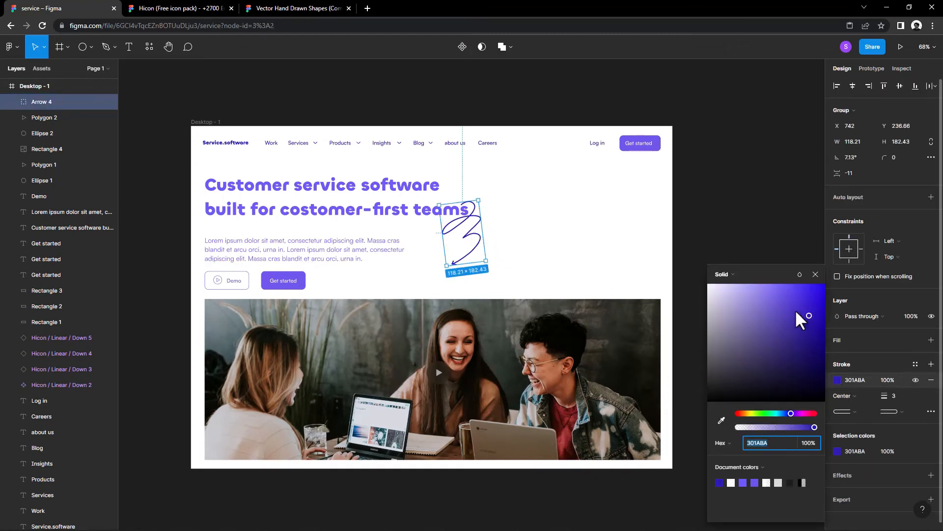
pyautogui.moveTo(795, 309); pyautogui.dragTo(789, 294)
pyautogui.click(816, 274)
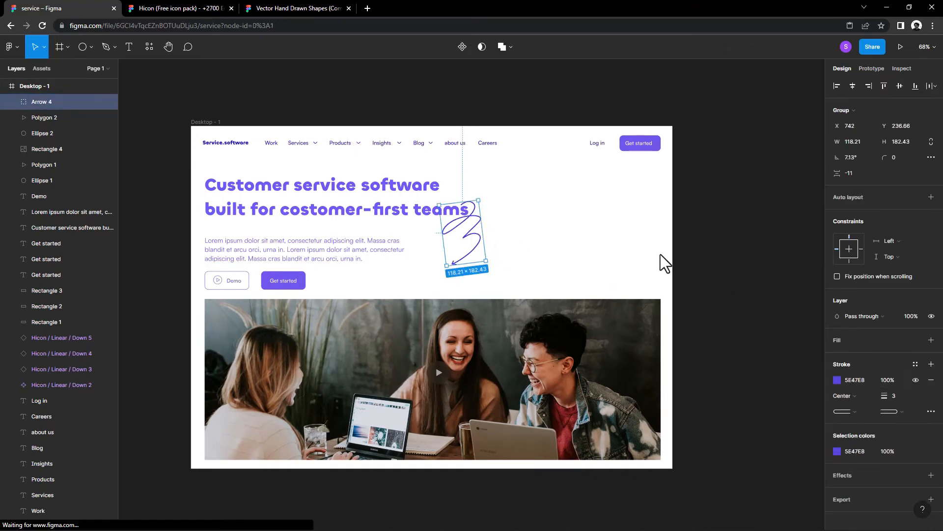
pyautogui.click(614, 263)
# Step: Shift the scribbled arrow further under the word "teams" and send it to the back behind the headline
pyautogui.scroll(4, 615, 264)
pyautogui.moveTo(516, 228); pyautogui.dragTo(484, 243)
pyautogui.rightClick(494, 219)
pyautogui.click(530, 306)
pyautogui.click(556, 207)
pyautogui.click(538, 239)
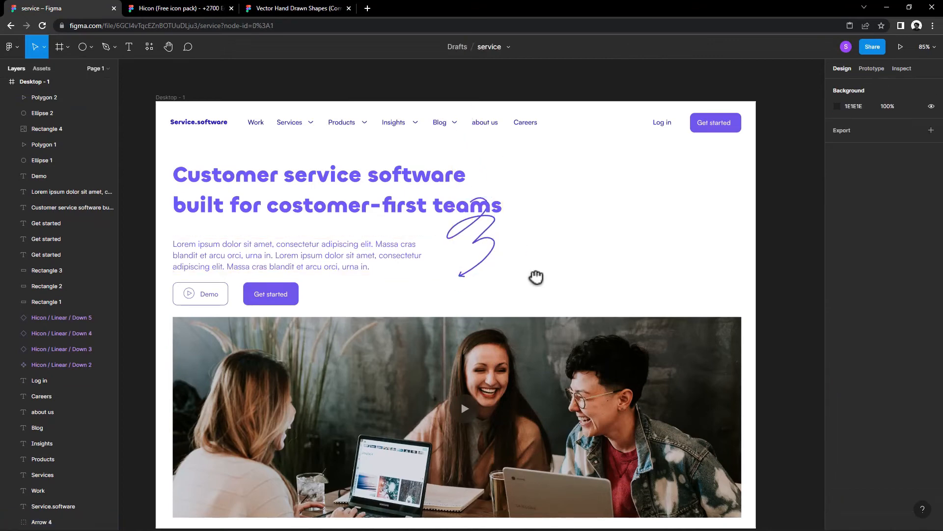
pyautogui.scroll(-1, 538, 276)
# Step: Shrink the scribbled arrow to about 77 × 119, rotate it to about 27°, and position it just below the word "teams"
pyautogui.click(500, 243)
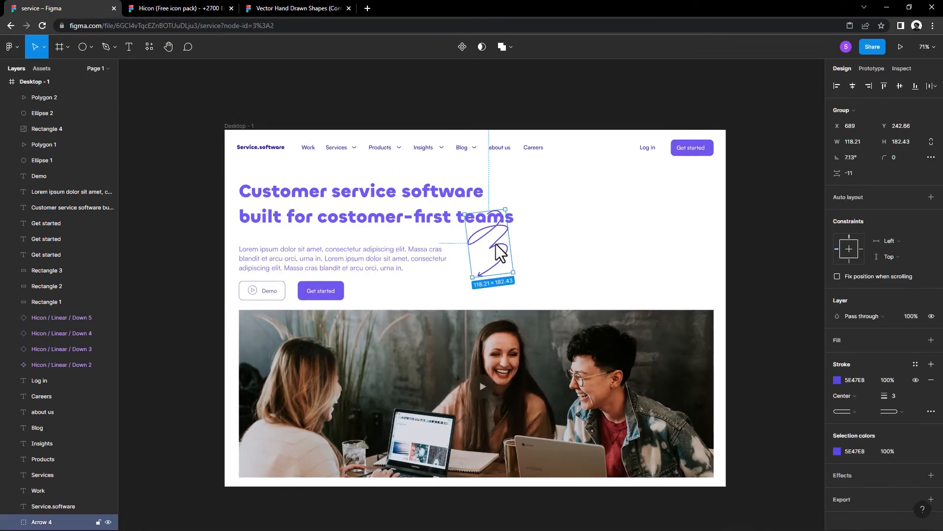
pyautogui.moveTo(496, 243); pyautogui.dragTo(518, 274)
pyautogui.moveTo(512, 224); pyautogui.dragTo(516, 253)
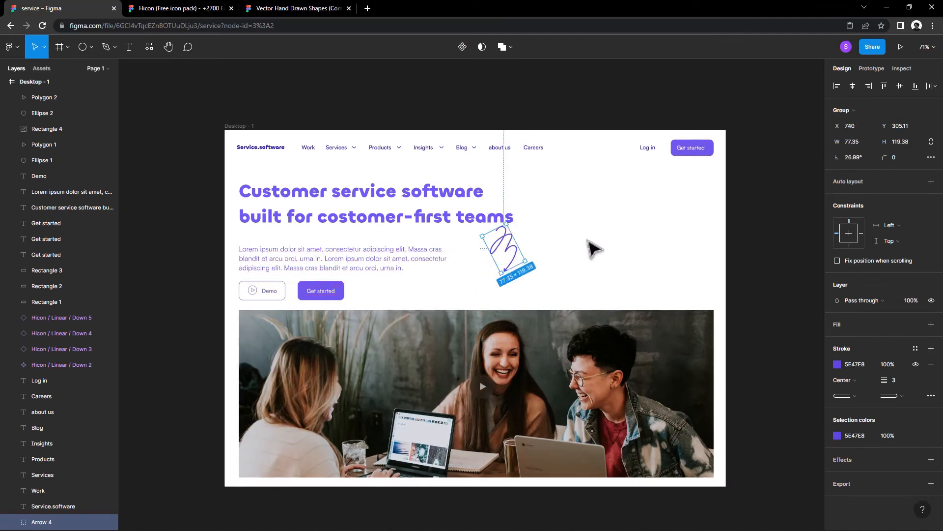
pyautogui.click(570, 247)
pyautogui.scroll(-3, 565, 244)
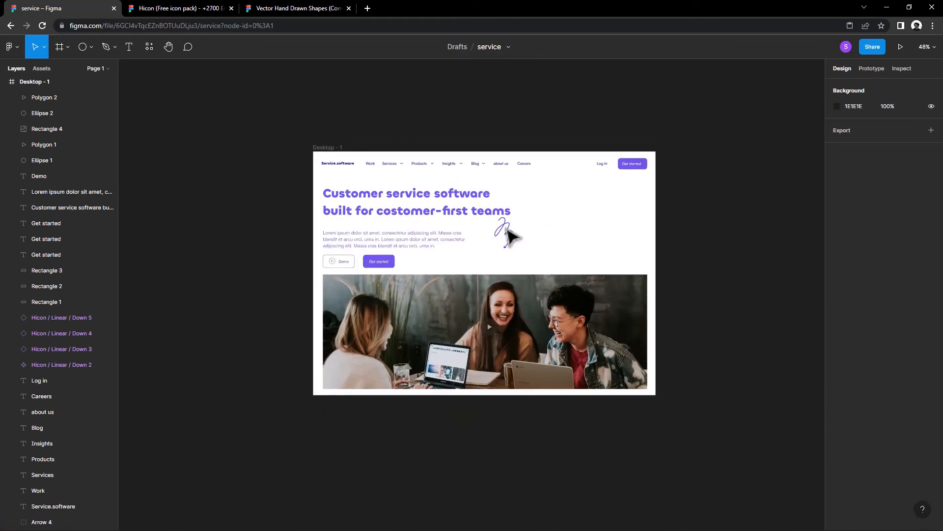
pyautogui.moveTo(503, 227); pyautogui.dragTo(501, 231)
pyautogui.click(569, 232)
pyautogui.moveTo(565, 232); pyautogui.dragTo(496, 234)
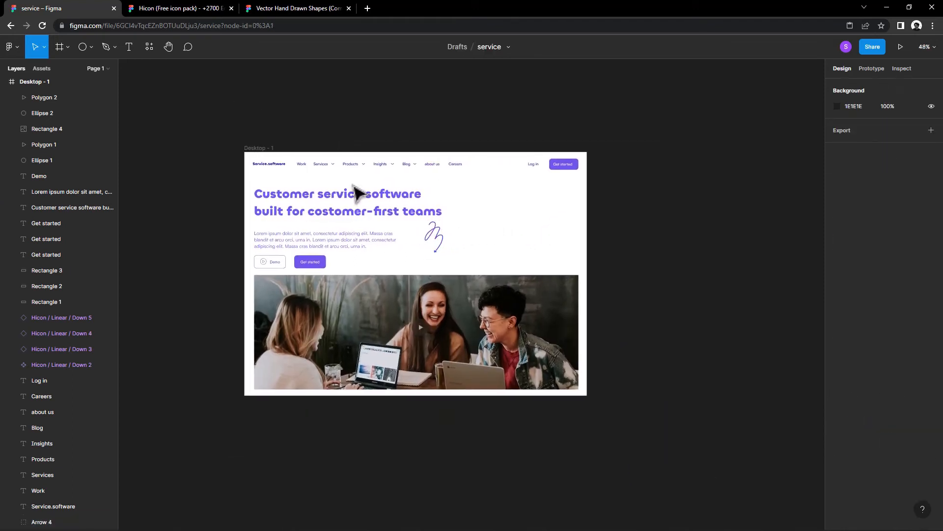
# Step: Add an iPhone 13 / 13 Pro frame beside the desktop frame and align its top edge with it
pyautogui.click(65, 51)
pyautogui.click(59, 73)
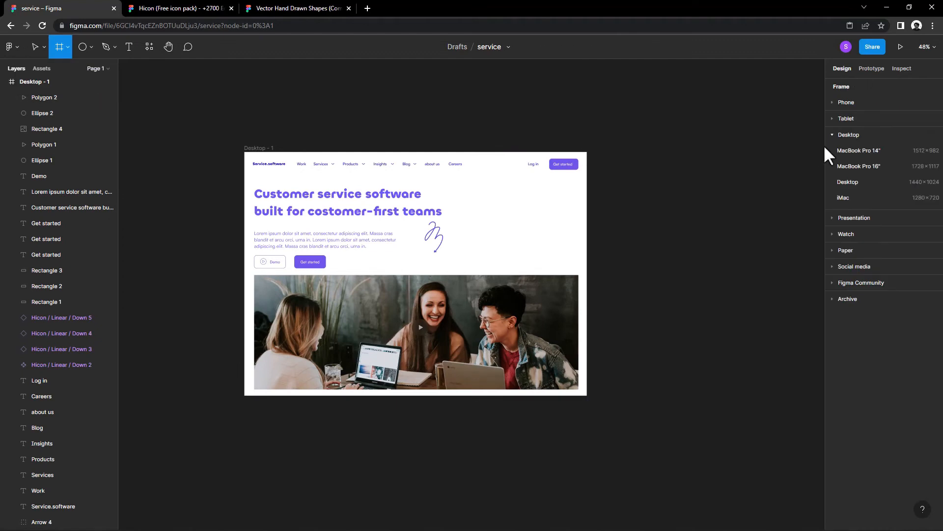
pyautogui.click(835, 102)
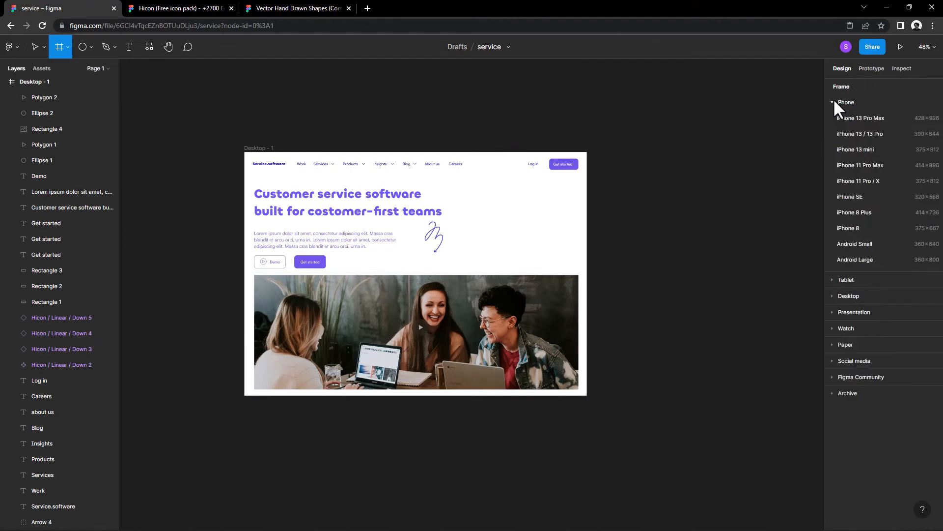
pyautogui.click(863, 134)
pyautogui.moveTo(657, 263); pyautogui.dragTo(658, 215)
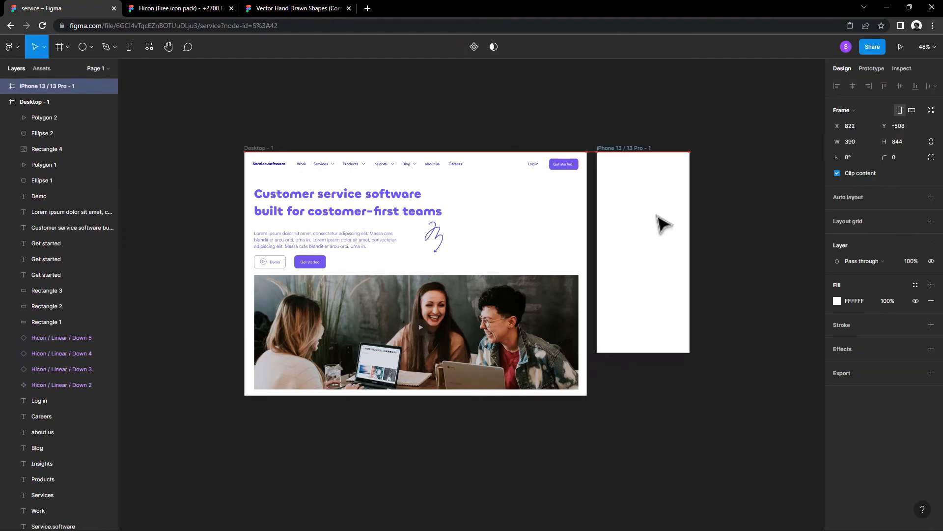
pyautogui.click(737, 210)
# Step: Switch to the Hicon icon pack file and copy the Text Align Justify Center icon from the Text Editor set
pyautogui.click(197, 8)
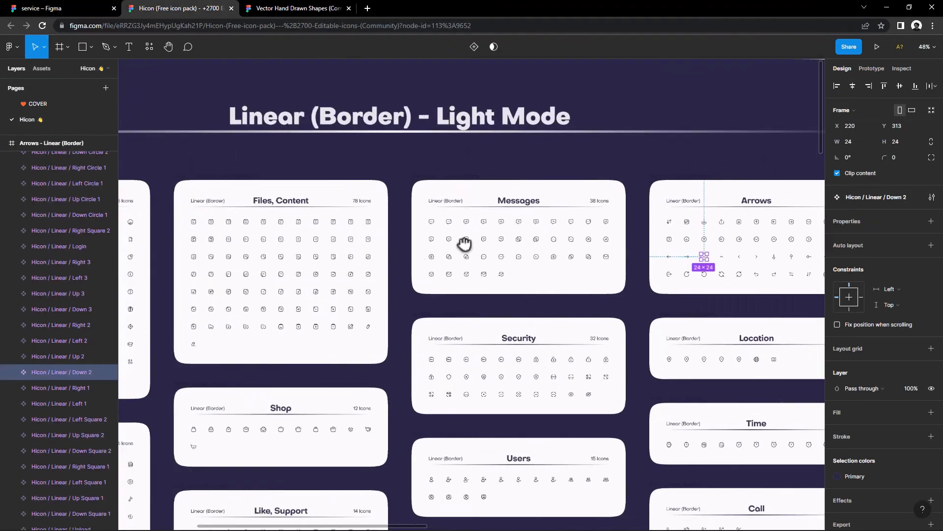
pyautogui.moveTo(465, 245); pyautogui.dragTo(560, 214)
pyautogui.moveTo(455, 280); pyautogui.dragTo(815, 246)
pyautogui.scroll(1, 516, 270)
pyautogui.moveTo(557, 271); pyautogui.dragTo(148, 105)
pyautogui.moveTo(730, 296); pyautogui.dragTo(303, 162)
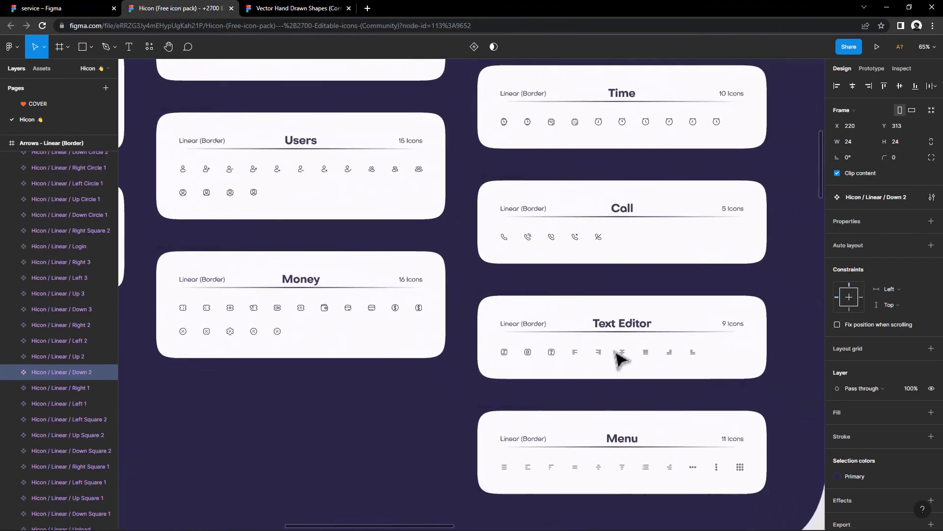
pyautogui.rightClick(643, 353)
pyautogui.click(644, 228)
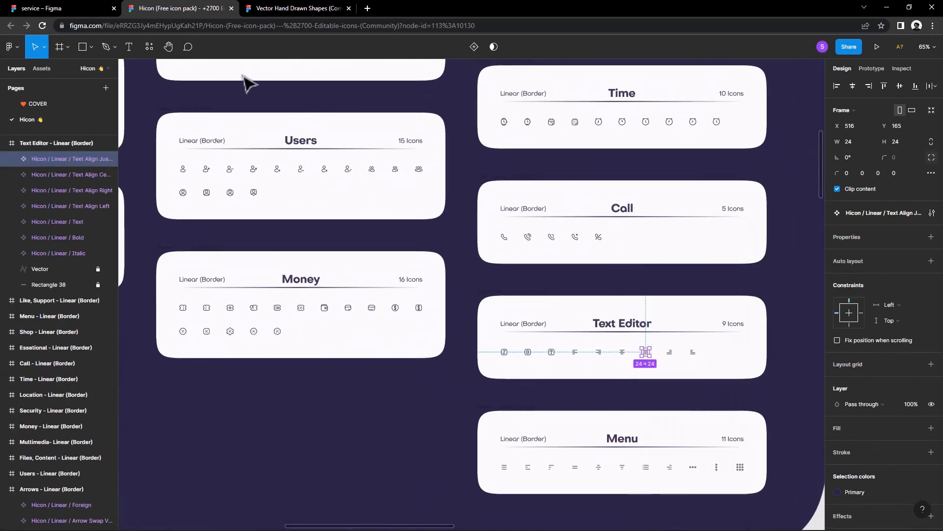
# Step: Paste the icon into the service file and place it in the iPhone frame's upper right corner as a menu icon
pyautogui.click(98, 7)
pyautogui.click(672, 159)
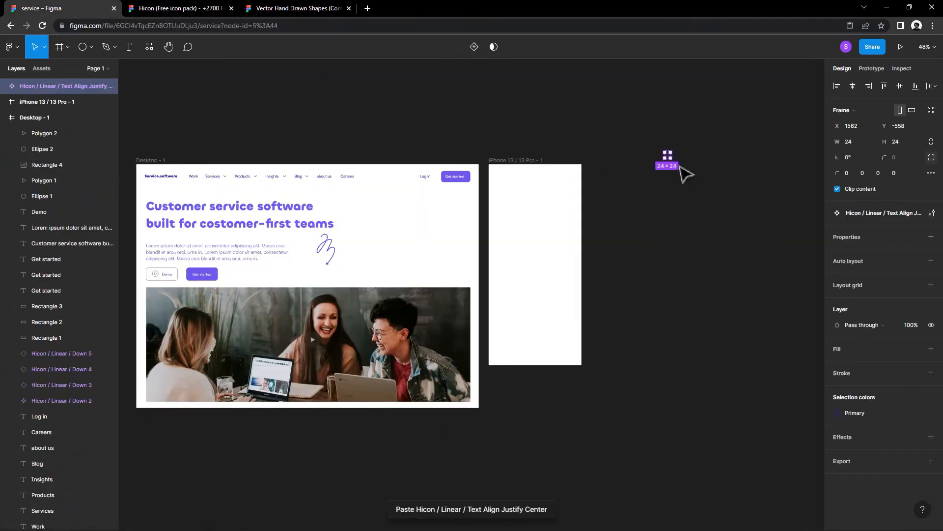
pyautogui.moveTo(578, 176); pyautogui.dragTo(573, 173)
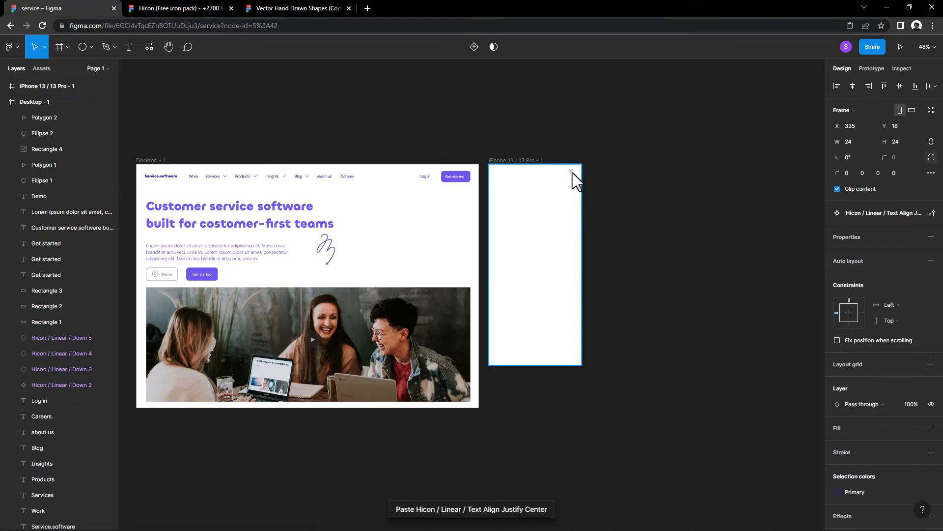
pyautogui.click(597, 173)
# Step: Add a layout grid to the iPhone frame and change it to 12 columns
pyautogui.scroll(5, 597, 172)
pyautogui.click(389, 153)
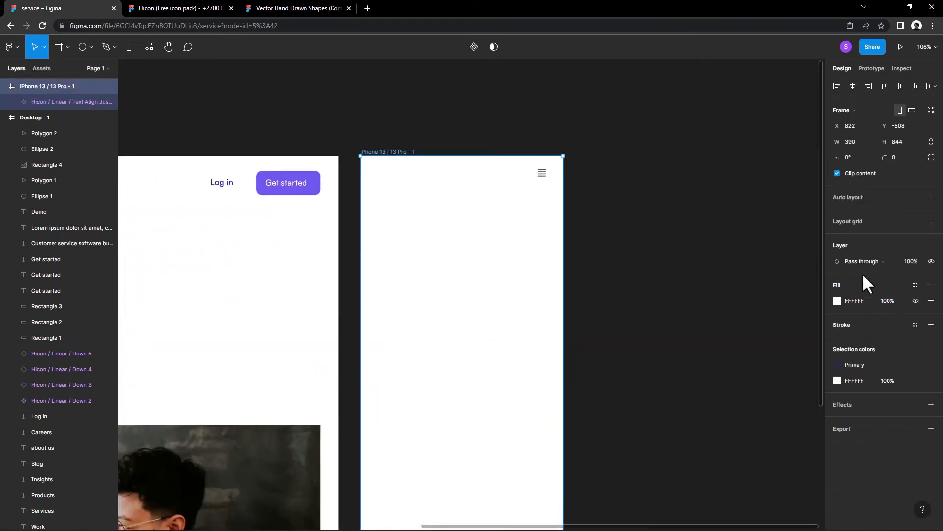
pyautogui.click(844, 219)
pyautogui.click(837, 236)
pyautogui.click(723, 238)
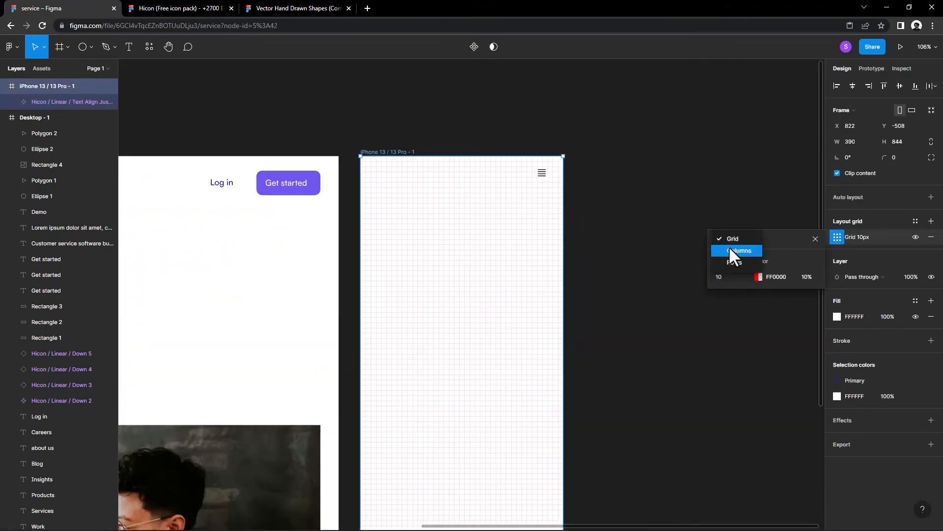
pyautogui.click(729, 248)
pyautogui.press('Up')
pyautogui.press('Up')
pyautogui.press('Up')
pyautogui.press('Up')
pyautogui.press('Up')
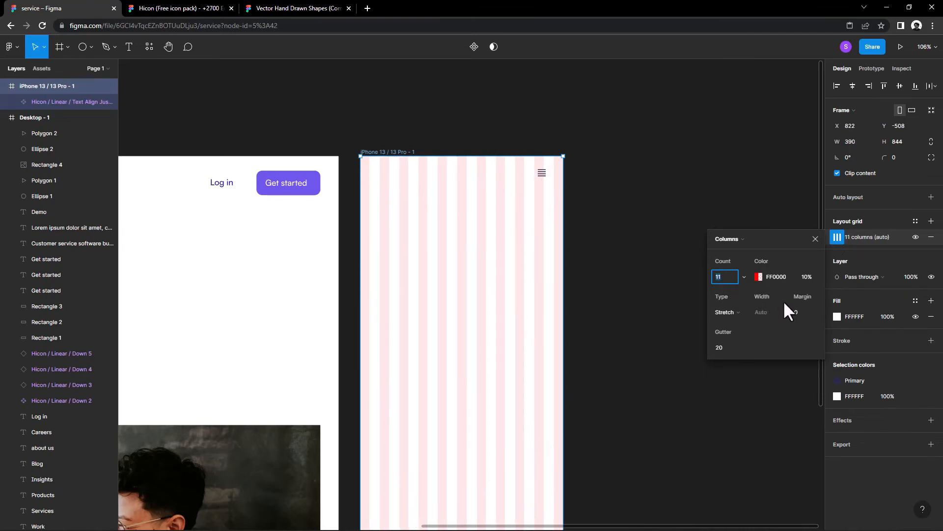
pyautogui.press('Up')
pyautogui.press('Up')
pyautogui.press('Up')
pyautogui.press('Up')
pyautogui.press('Up')
pyautogui.press('Up')
pyautogui.press('Up')
pyautogui.press('Up')
pyautogui.press('Up')
pyautogui.press('Up')
pyautogui.press('Up')
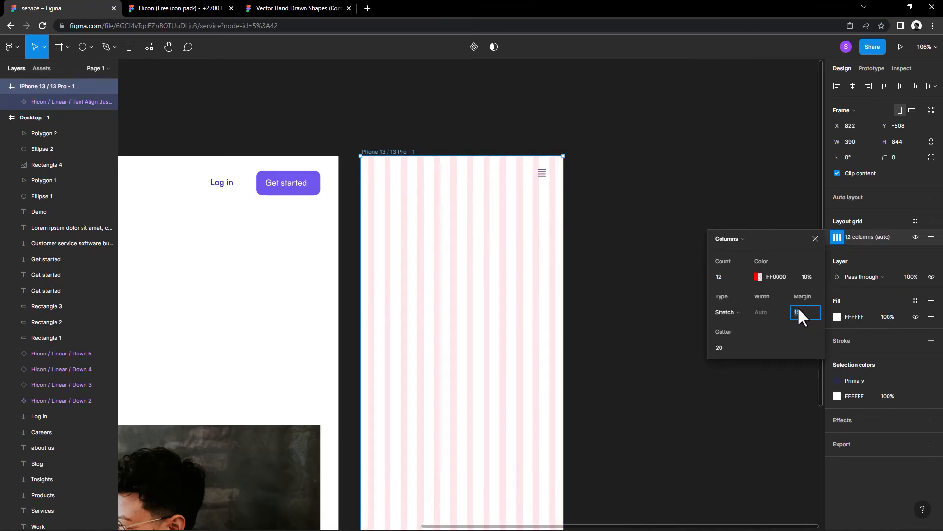
# Step: Set the iPhone frame's column grid to a margin of 16 and a gutter of 22
pyautogui.press('Up')
pyautogui.press('Up')
pyautogui.press('Down')
pyautogui.press('Down')
pyautogui.click(717, 346)
pyautogui.press('Up')
pyautogui.press('Up')
# Step: Reduce the iPhone frame's layout grid to 7 columns and close the grid settings
pyautogui.click(722, 274)
pyautogui.press('Down')
pyautogui.press('Down')
pyautogui.press('Down')
pyautogui.press('Down')
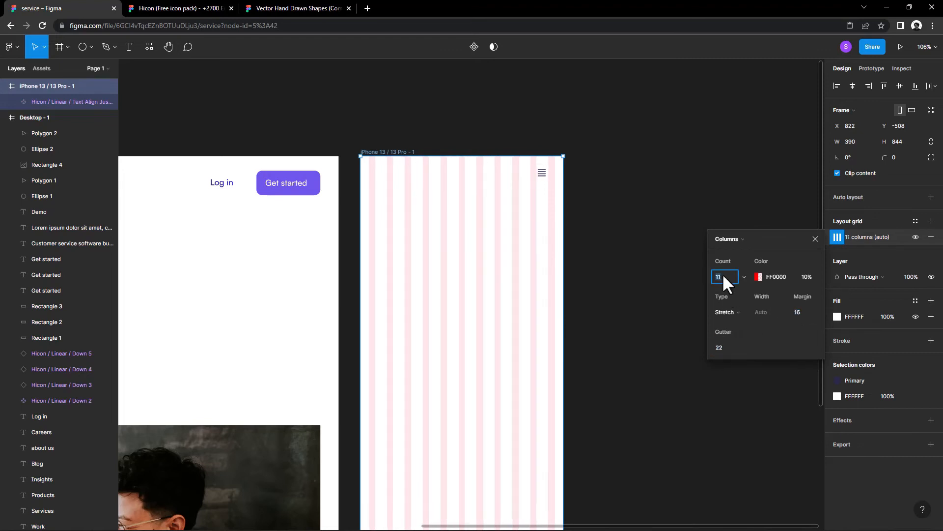
pyautogui.press('Down')
pyautogui.press('Escape')
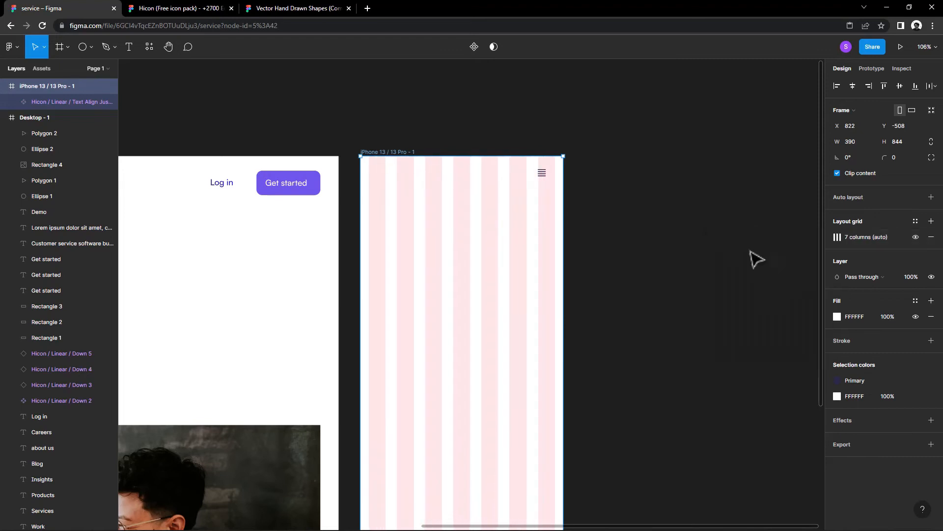
pyautogui.press('Escape')
# Step: Shift the menu icon to the right so it lines up with the last grid column
pyautogui.click(547, 178)
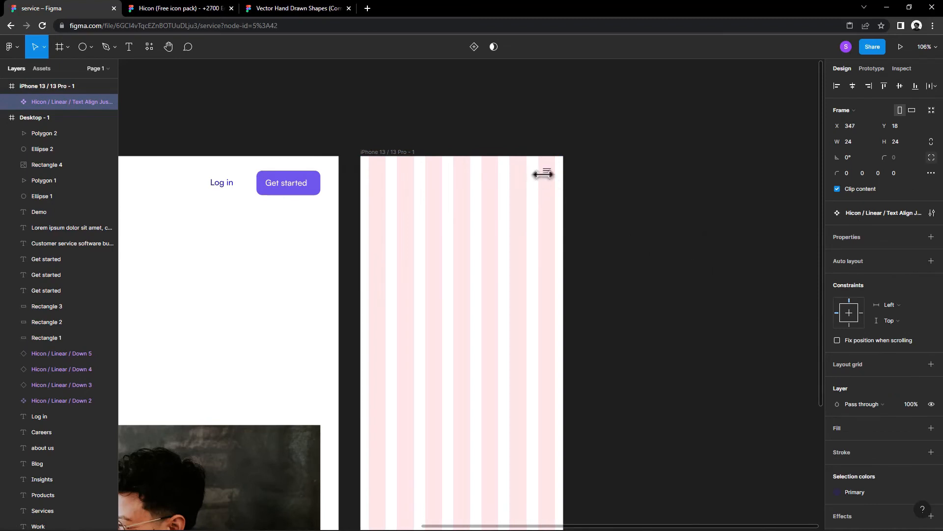
pyautogui.click(596, 203)
# Step: Copy the Service.software logo from the desktop frame to the iPhone frame's upper left, level with the menu icon
pyautogui.moveTo(483, 271); pyautogui.dragTo(574, 275)
pyautogui.moveTo(297, 293); pyautogui.dragTo(432, 270)
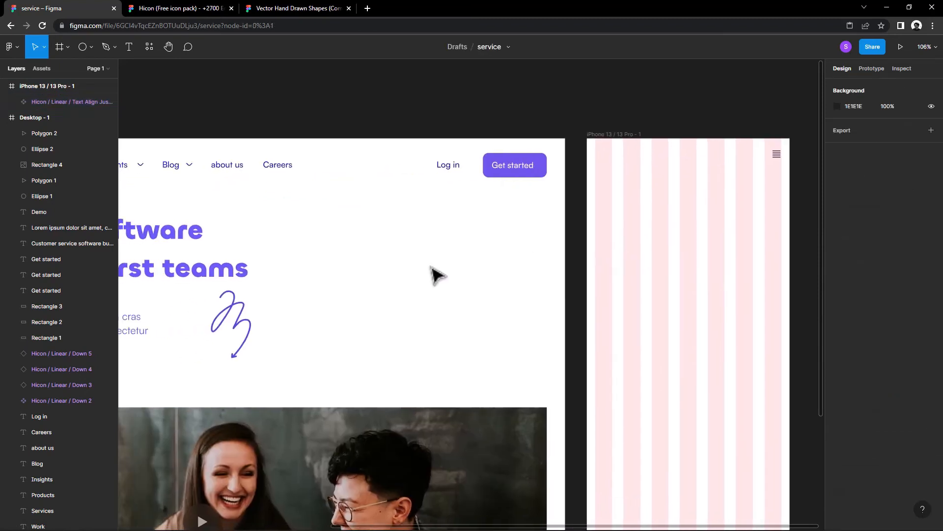
pyautogui.scroll(-1, 432, 270)
pyautogui.moveTo(303, 254); pyautogui.dragTo(372, 250)
pyautogui.scroll(-3, 343, 249)
pyautogui.click(147, 193)
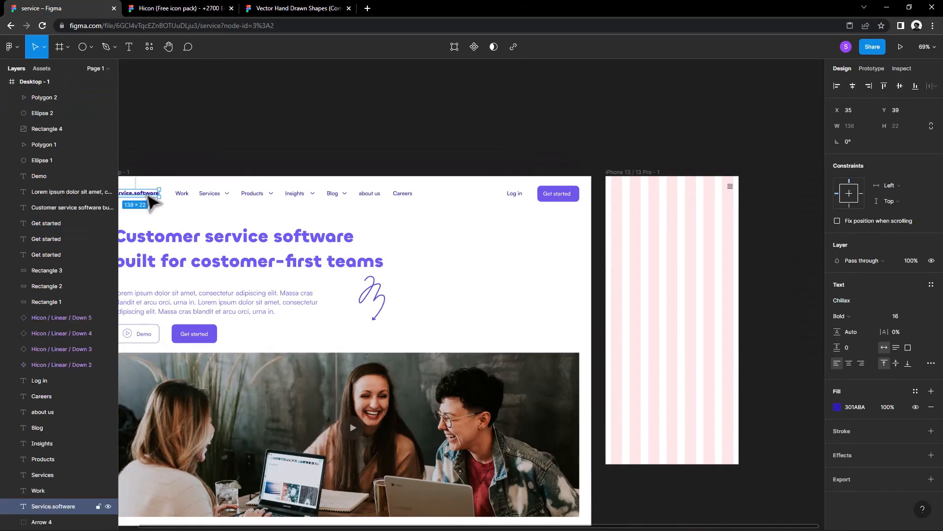
pyautogui.moveTo(330, 202); pyautogui.dragTo(645, 185)
pyautogui.click(653, 297)
# Step: Copy the desktop headline into the iPhone frame and reduce its font size to 24
pyautogui.moveTo(654, 297); pyautogui.dragTo(715, 294)
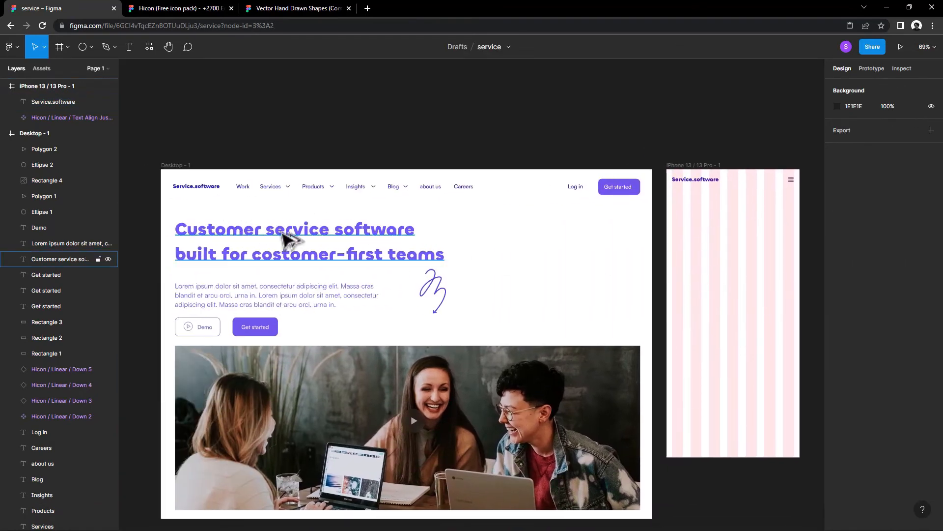
pyautogui.moveTo(288, 240); pyautogui.dragTo(619, 236)
pyautogui.hscroll(3, 786, 295)
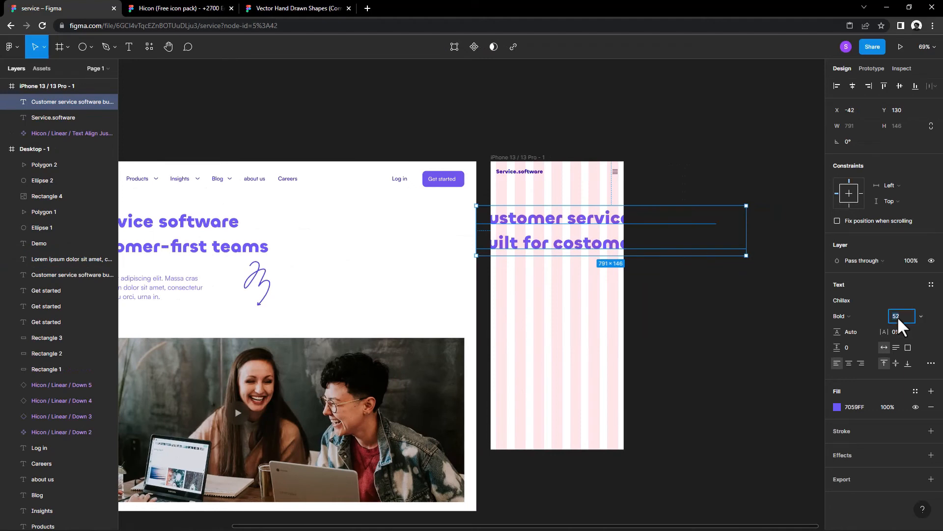
pyautogui.write('30')
pyautogui.press('Return')
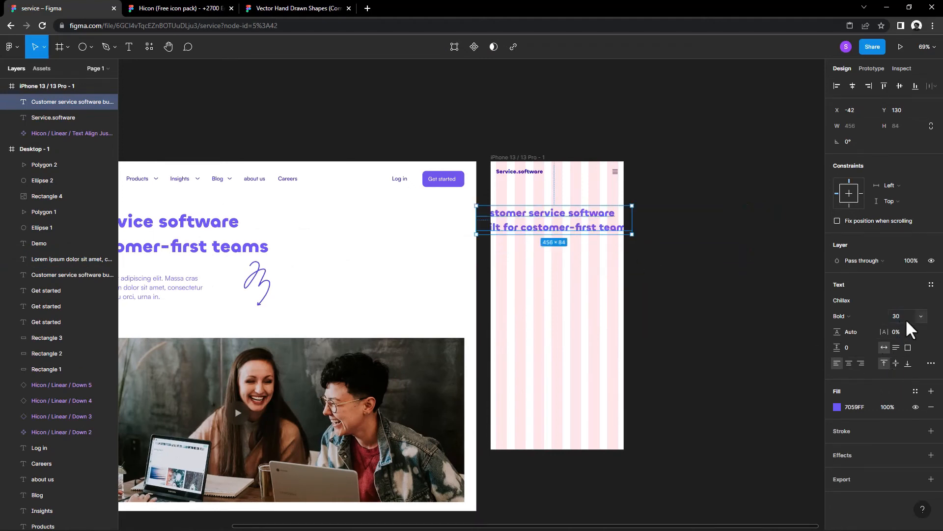
pyautogui.write('24')
pyautogui.press('Return')
# Step: Fit the headline inside the iPhone frame at X 22, Y 105 with a 325 wide text box and font size 29
pyautogui.moveTo(538, 224); pyautogui.dragTo(564, 222)
pyautogui.moveTo(619, 215); pyautogui.dragTo(612, 215)
pyautogui.click(892, 316)
pyautogui.write('29')
pyautogui.press('Return')
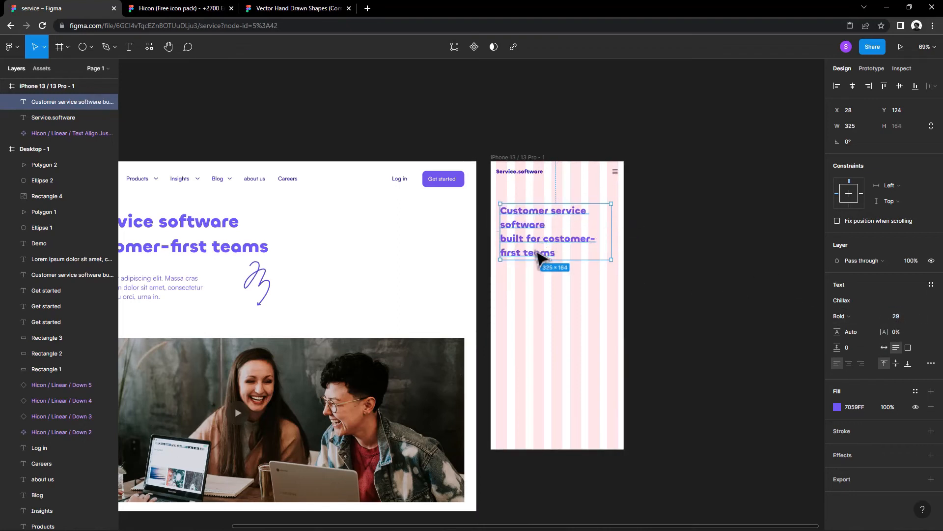
pyautogui.moveTo(538, 254); pyautogui.dragTo(537, 253)
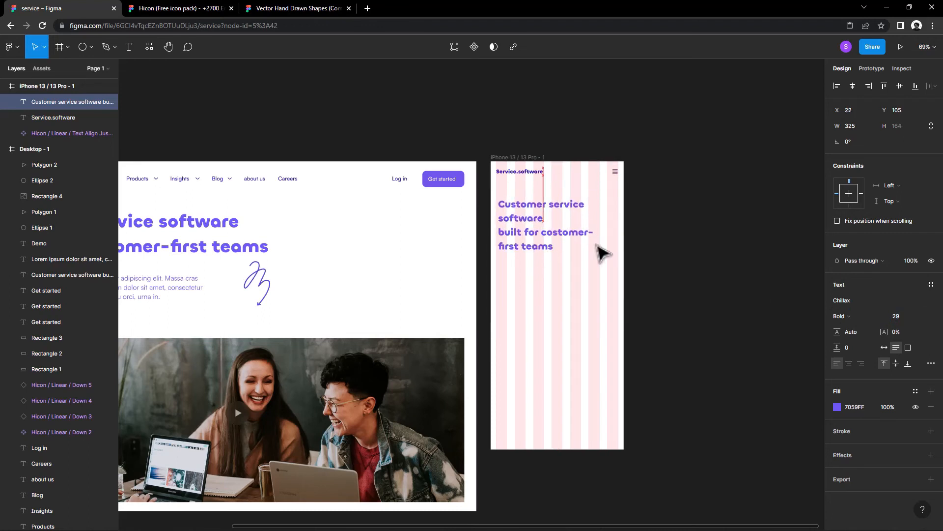
pyautogui.click(684, 250)
# Step: Copy the Lorem ipsum paragraph below the iPhone headline, narrow it to the frame, and set its font size to 15
pyautogui.hscroll(-1, 324, 283)
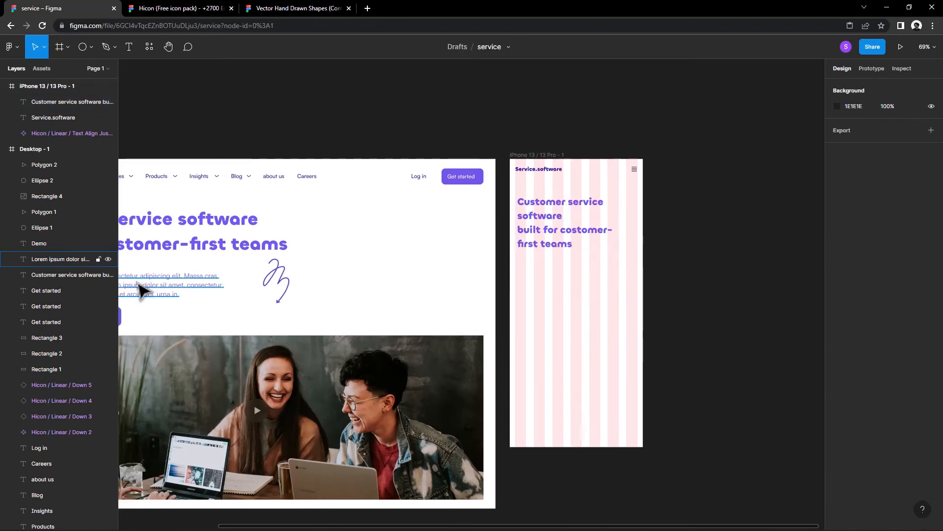
pyautogui.moveTo(176, 294); pyautogui.dragTo(528, 278)
pyautogui.moveTo(653, 286); pyautogui.dragTo(583, 279)
pyautogui.write('15')
pyautogui.press('Return')
pyautogui.click(607, 326)
# Step: Copy the navigation bar's Get started button below the iPhone paragraph and widen its rectangle to 350
pyautogui.moveTo(559, 340); pyautogui.dragTo(562, 328)
pyautogui.click(465, 160)
pyautogui.keyDown('shift'); pyautogui.click(465, 160); pyautogui.keyUp('shift')
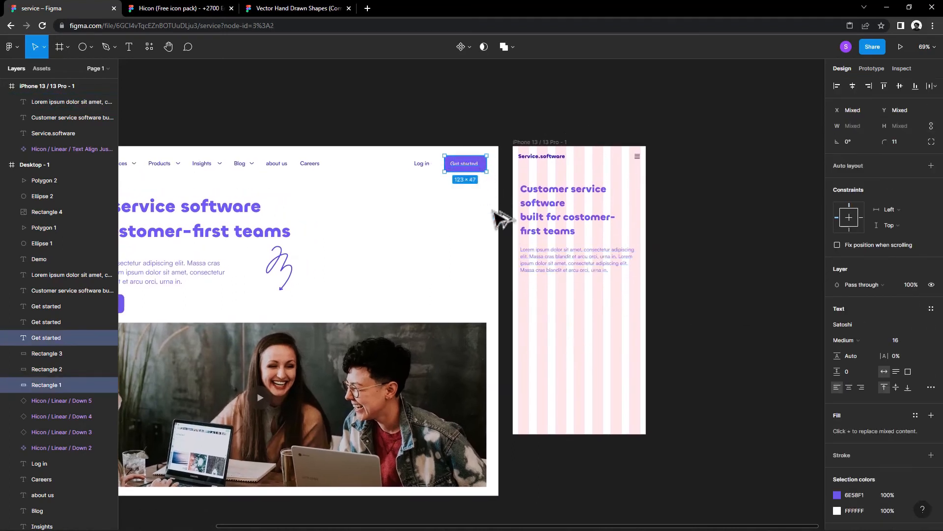
pyautogui.moveTo(466, 165); pyautogui.dragTo(581, 294)
pyautogui.click(602, 297)
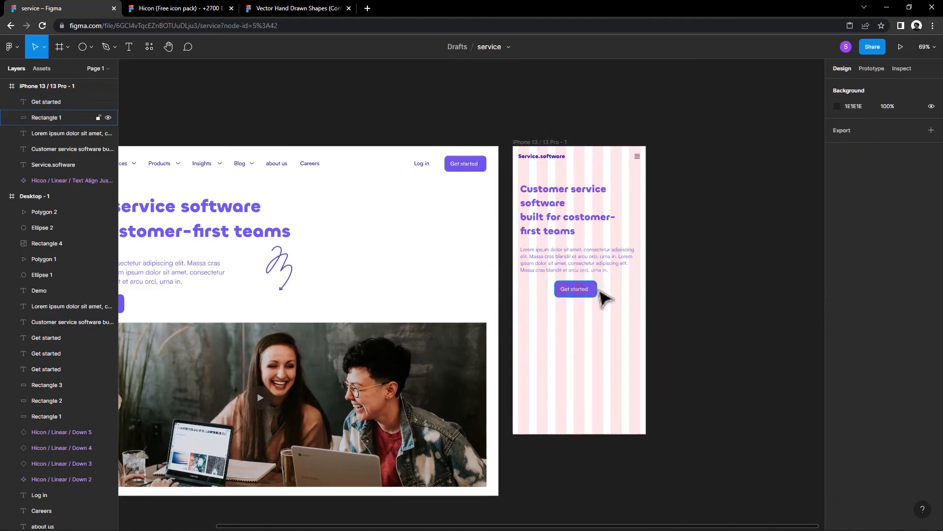
pyautogui.click(596, 291)
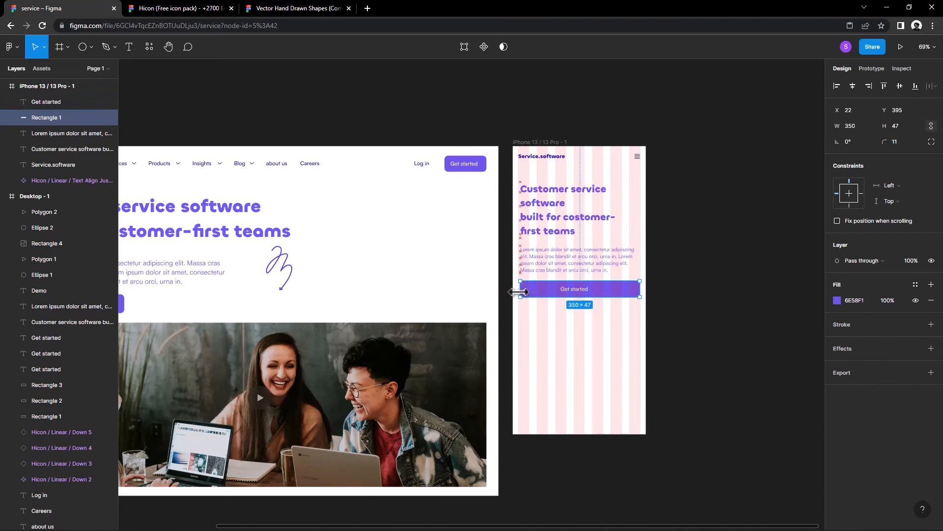
# Step: Hide the layout grid of the iPhone frame
pyautogui.click(524, 143)
pyautogui.click(915, 237)
# Step: Increase the iPhone Get started button's height to 51 and centre its label on it
pyautogui.hscroll(2, 583, 319)
pyautogui.scroll(1, 583, 318)
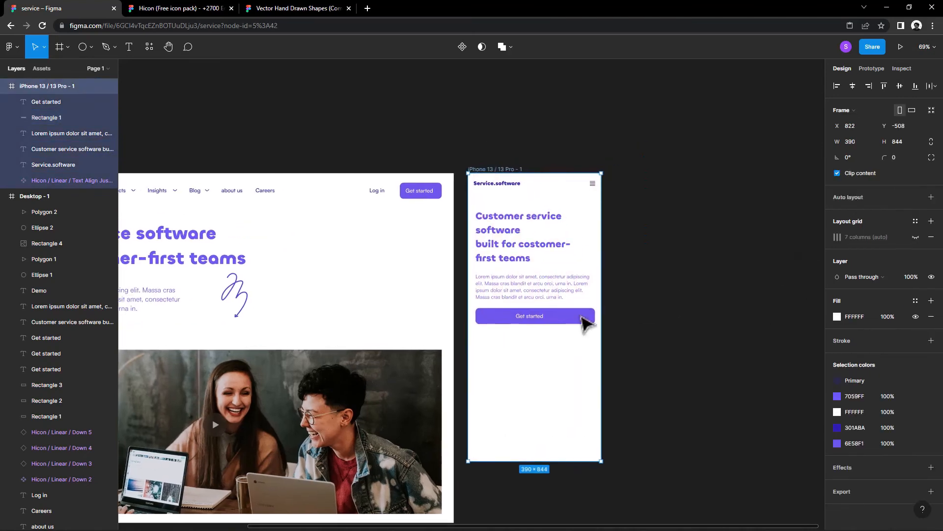
pyautogui.scroll(5, 586, 322)
pyautogui.click(489, 331)
pyautogui.click(491, 327)
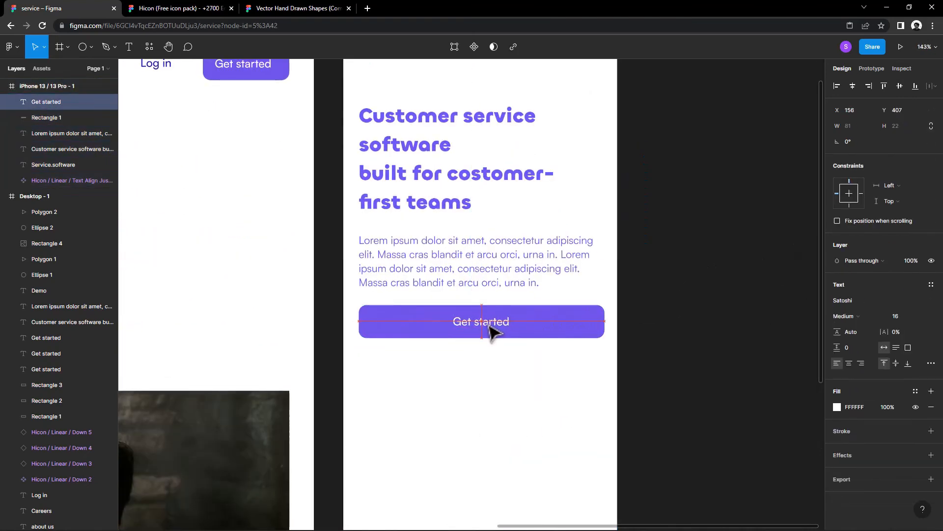
pyautogui.click(551, 328)
pyautogui.moveTo(529, 343); pyautogui.dragTo(501, 334)
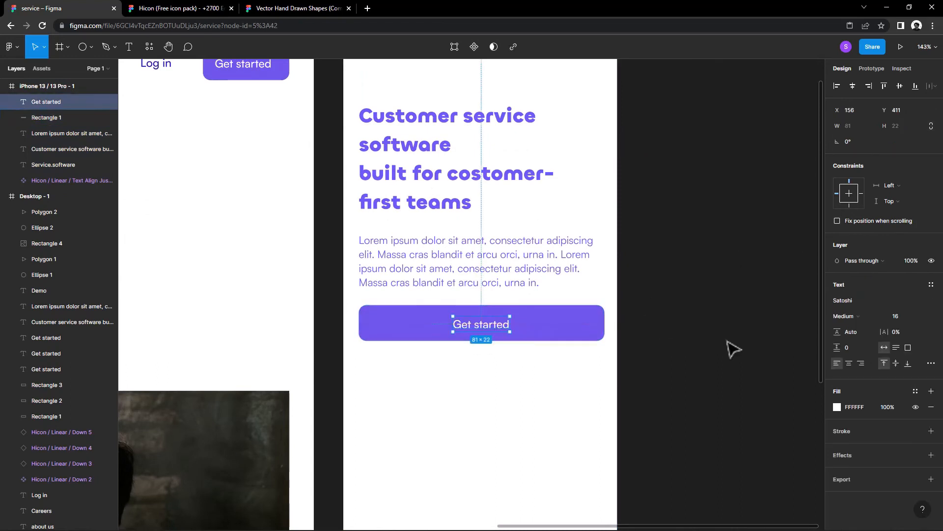
# Step: Move the iPhone Get started button and its label slightly further below the paragraph
pyautogui.scroll(-5, 604, 374)
pyautogui.keyDown('shift'); pyautogui.click(479, 342); pyautogui.keyUp('shift')
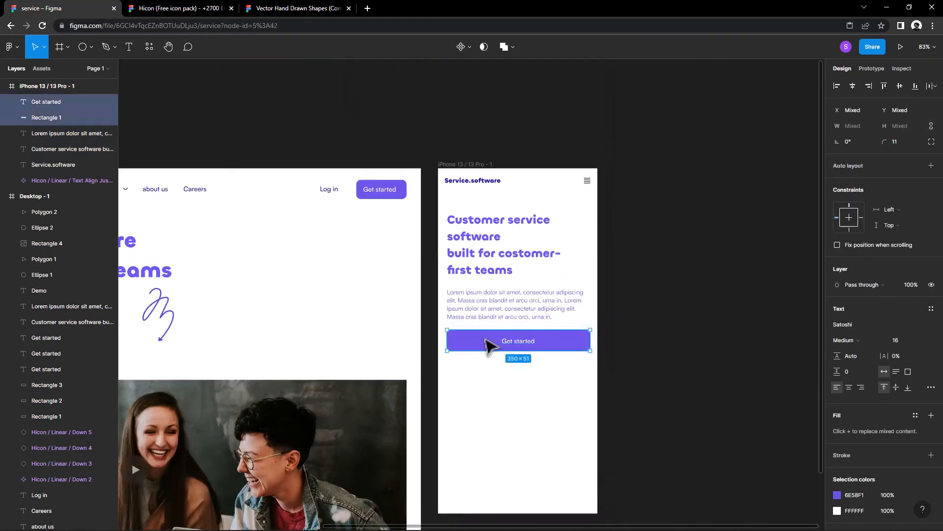
pyautogui.moveTo(486, 342); pyautogui.dragTo(486, 339)
# Step: Duplicate the iPhone Get started button directly below the original and delete the copy's label
pyautogui.click(525, 344)
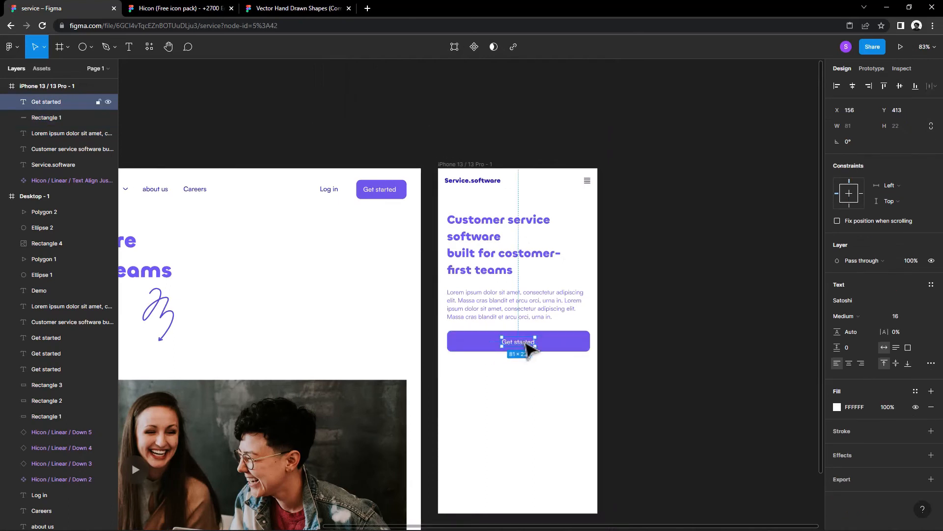
pyautogui.keyDown('shift'); pyautogui.click(467, 337); pyautogui.keyUp('shift')
pyautogui.moveTo(512, 340); pyautogui.dragTo(517, 372)
pyautogui.click(517, 374)
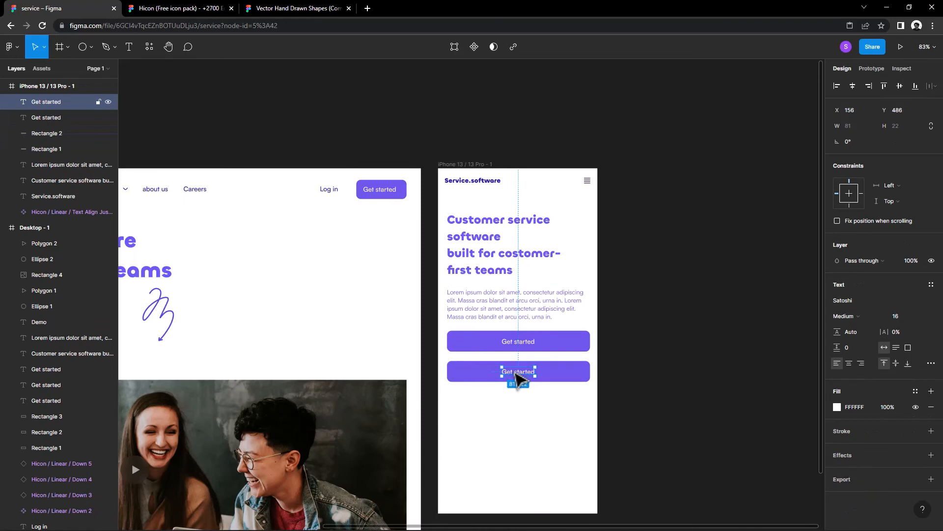
pyautogui.press('Delete')
# Step: Remove the copied button's fill and give it a 1 px inside stroke in the document's dark blue
pyautogui.click(585, 377)
pyautogui.click(931, 301)
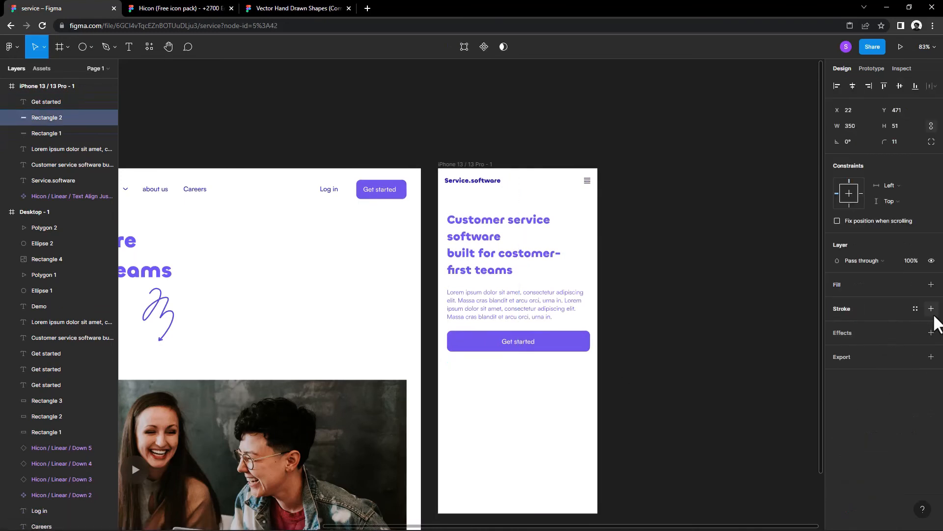
pyautogui.click(931, 308)
pyautogui.click(837, 325)
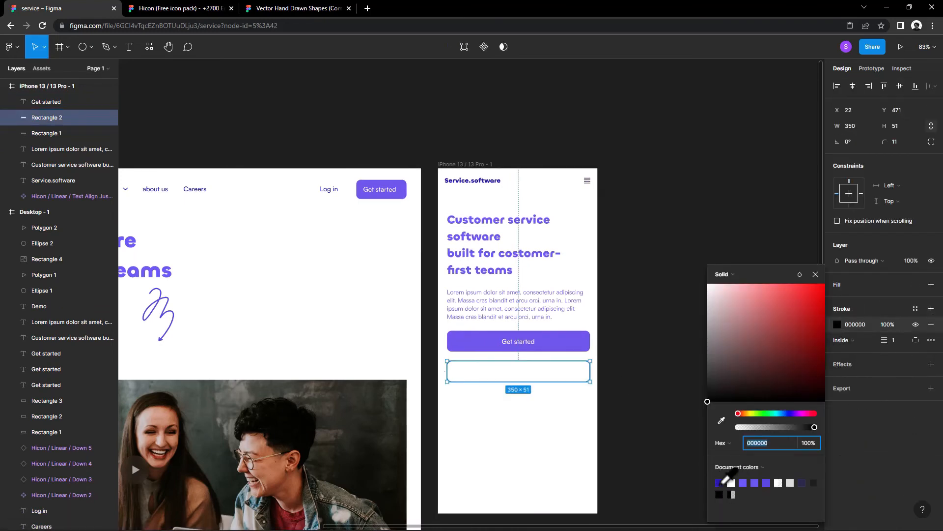
pyautogui.click(721, 484)
pyautogui.click(487, 457)
pyautogui.hscroll(-7, 487, 457)
pyautogui.scroll(-2, 487, 457)
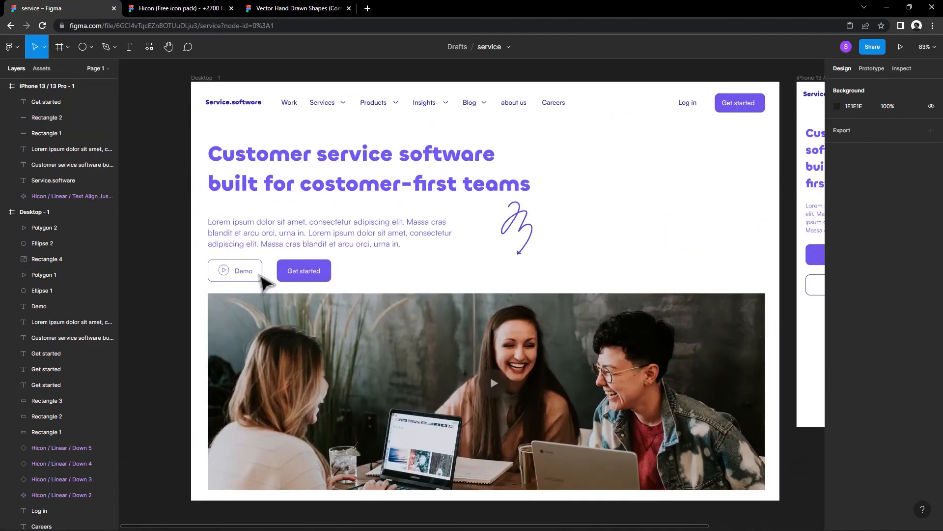
# Step: Copy the desktop Demo label with its play icon and centre them inside the outlined iPhone button
pyautogui.moveTo(255, 277); pyautogui.dragTo(224, 269)
pyautogui.rightClick(221, 270)
pyautogui.click(265, 249)
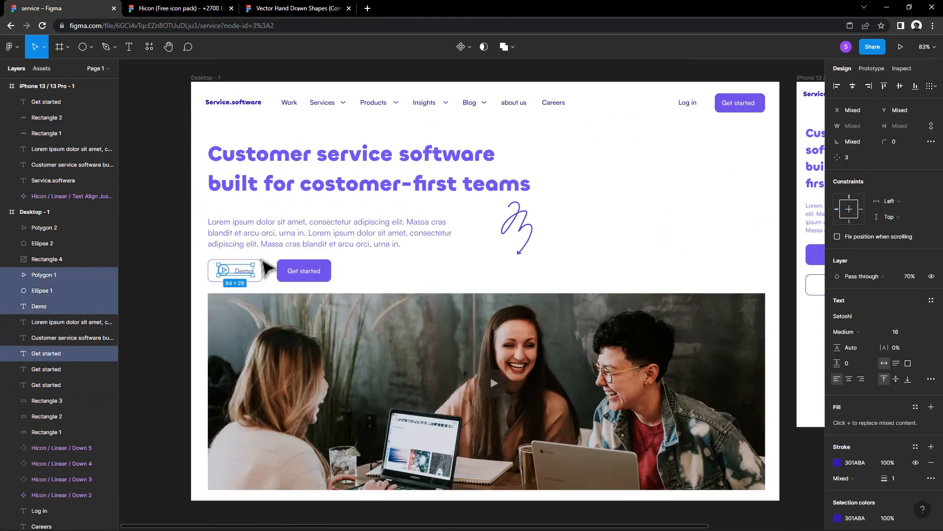
pyautogui.hscroll(6, 238, 333)
pyautogui.rightClick(659, 302)
pyautogui.click(672, 307)
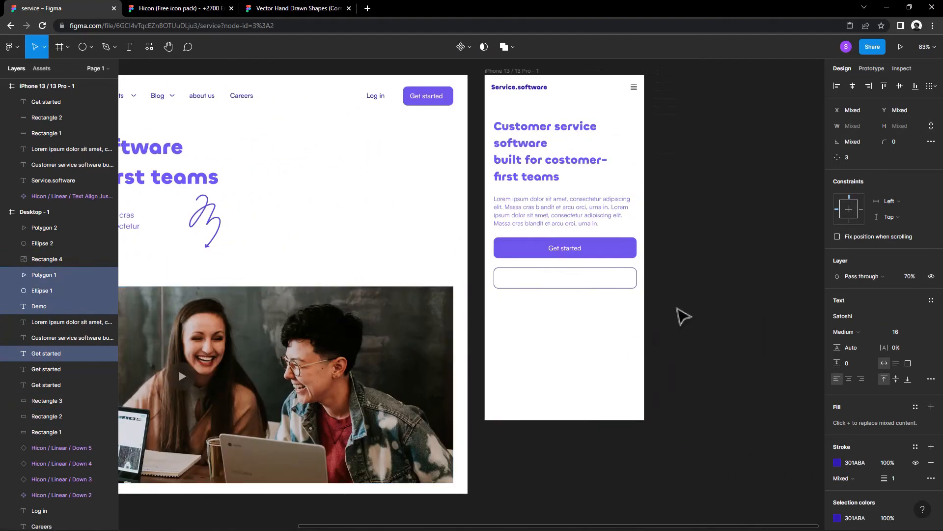
pyautogui.moveTo(603, 304); pyautogui.dragTo(568, 287)
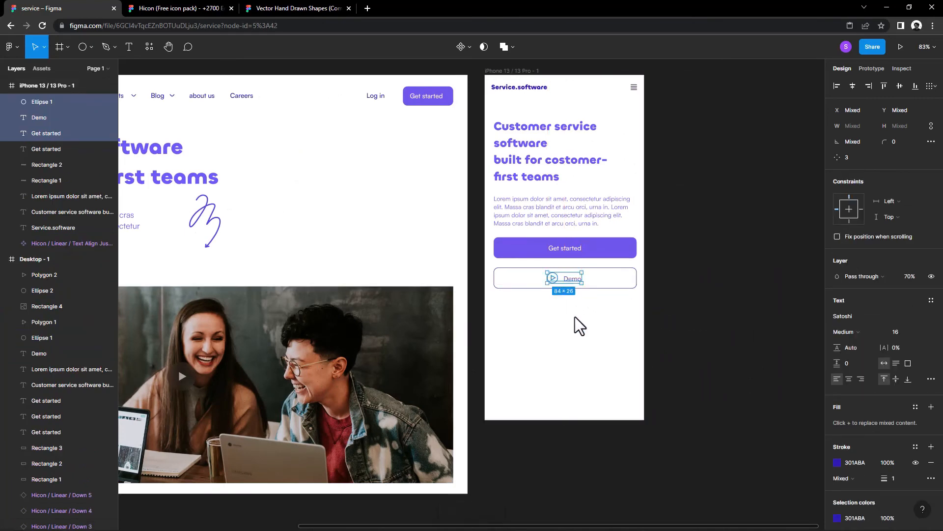
pyautogui.click(583, 332)
pyautogui.scroll(3, 565, 271)
pyautogui.click(579, 284)
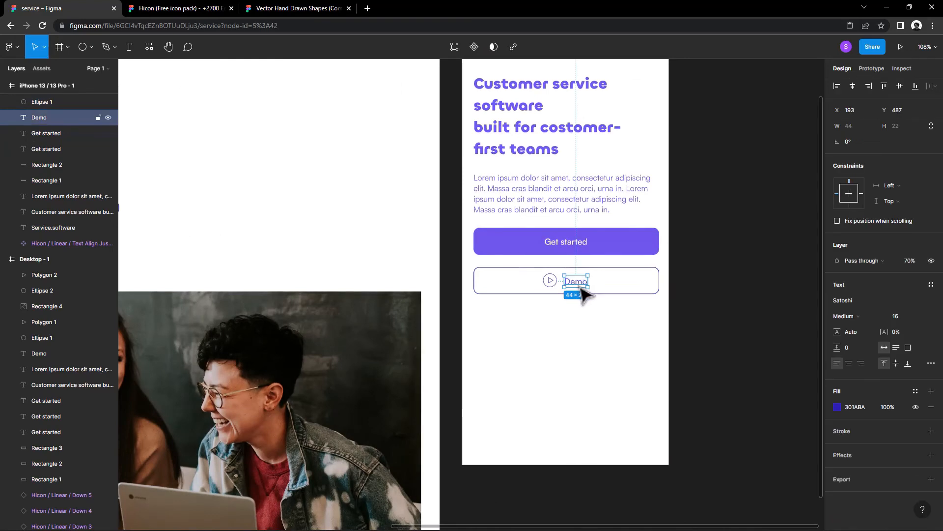
pyautogui.click(629, 295)
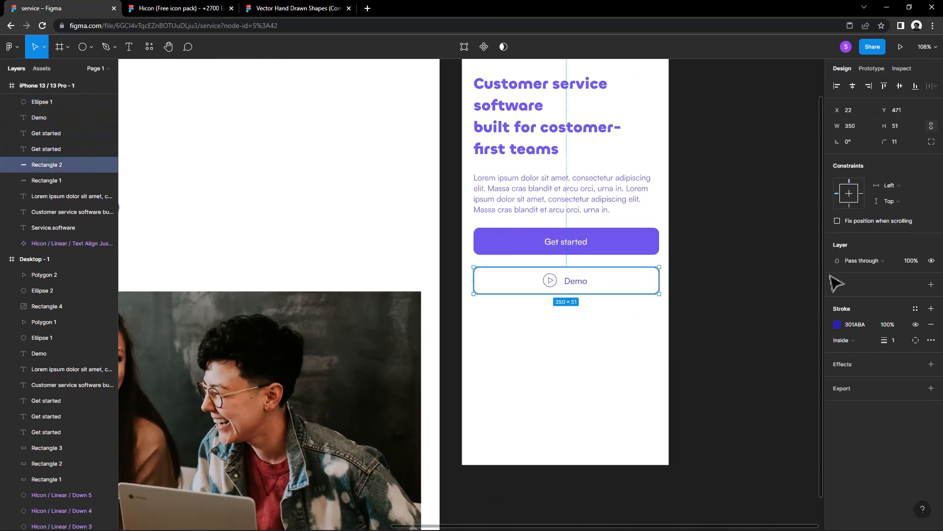
pyautogui.click(749, 324)
# Step: Duplicate the desktop hero photo into the iPhone frame below the Demo button and resize it to about 356 × 219
pyautogui.scroll(-3, 739, 325)
pyautogui.moveTo(720, 338); pyautogui.dragTo(652, 343)
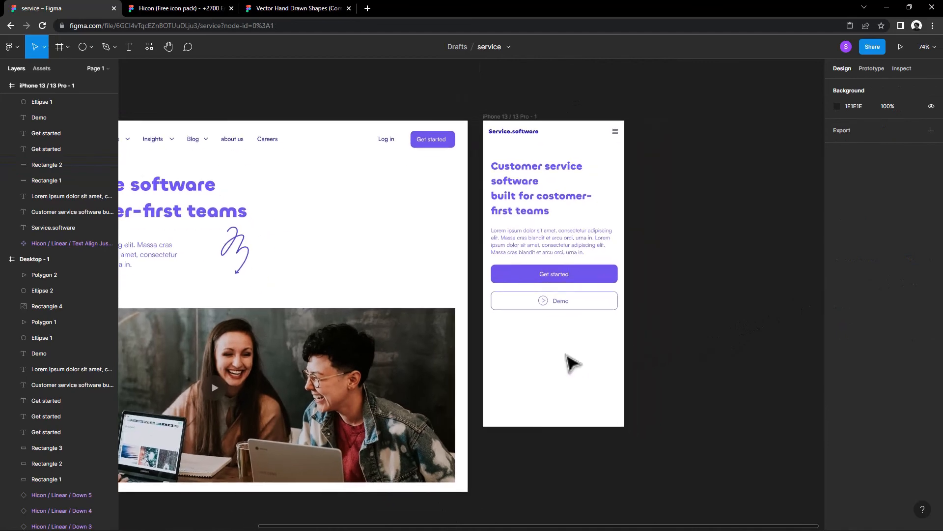
pyautogui.moveTo(315, 360); pyautogui.dragTo(688, 357)
pyautogui.moveTo(672, 406); pyautogui.dragTo(503, 366)
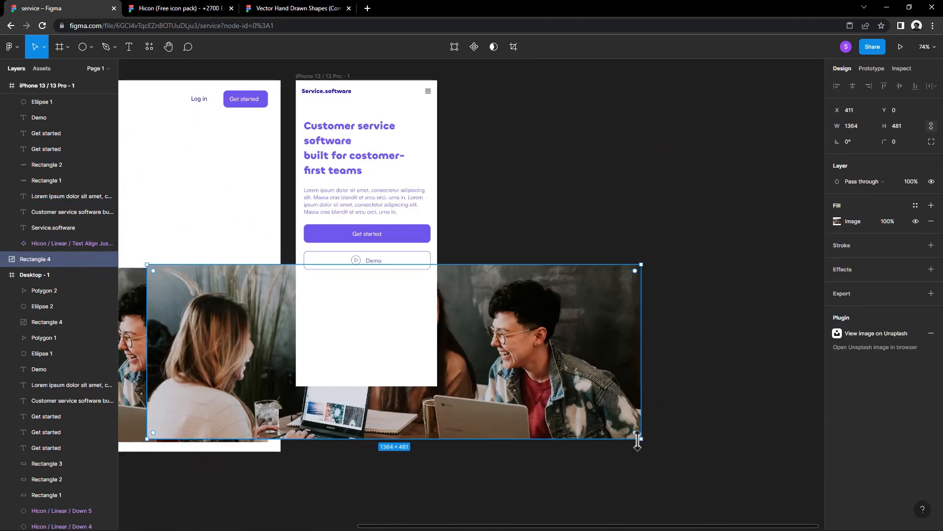
pyautogui.moveTo(642, 438); pyautogui.dragTo(466, 375)
pyautogui.moveTo(419, 349); pyautogui.dragTo(380, 336)
pyautogui.moveTo(462, 320); pyautogui.dragTo(420, 309)
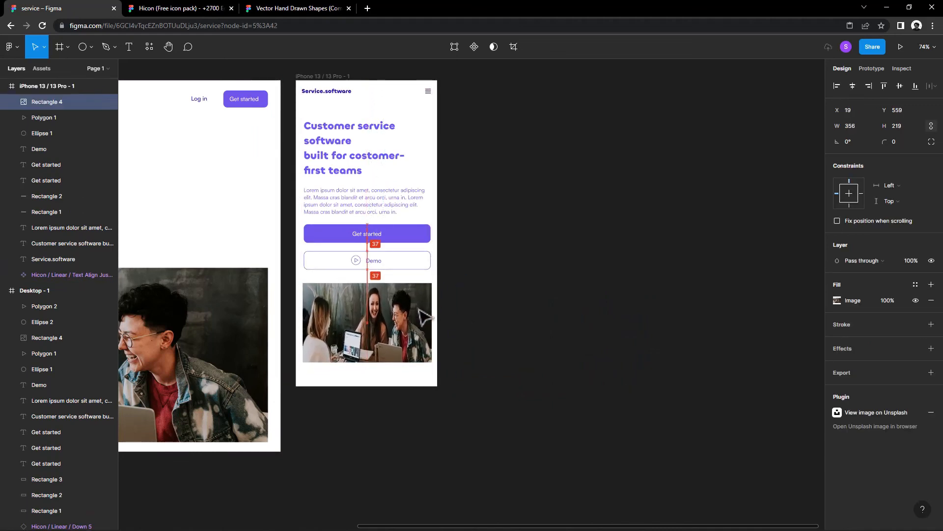
# Step: Set the iPhone photo's image fill mode to Fill
pyautogui.click(836, 300)
pyautogui.click(731, 293)
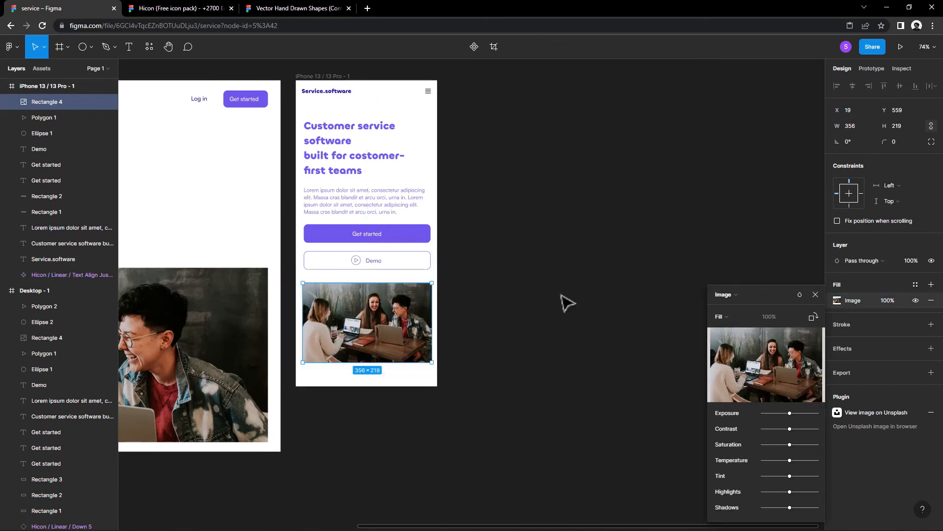
pyautogui.click(558, 294)
# Step: Round the iPhone photo's corners with a radius of 13
pyautogui.moveTo(562, 311); pyautogui.dragTo(663, 314)
pyautogui.click(506, 328)
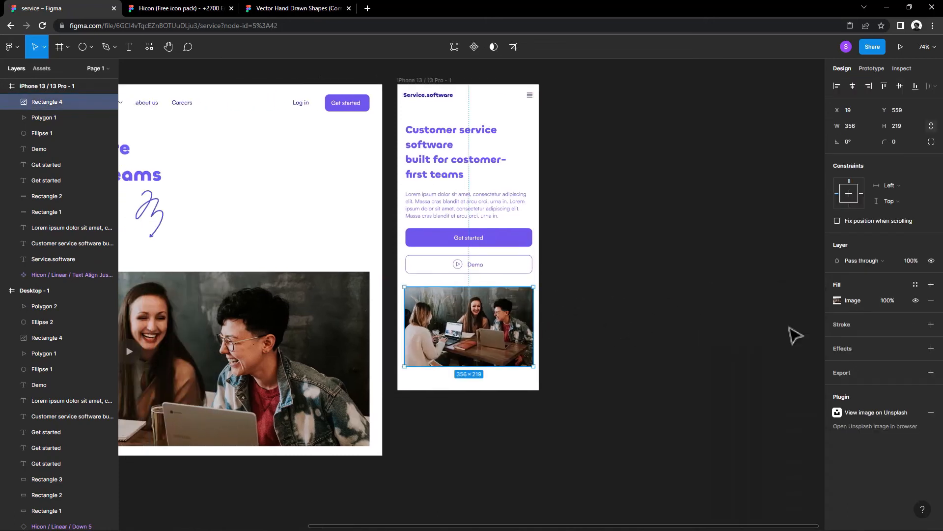
pyautogui.write('13')
pyautogui.press('Return')
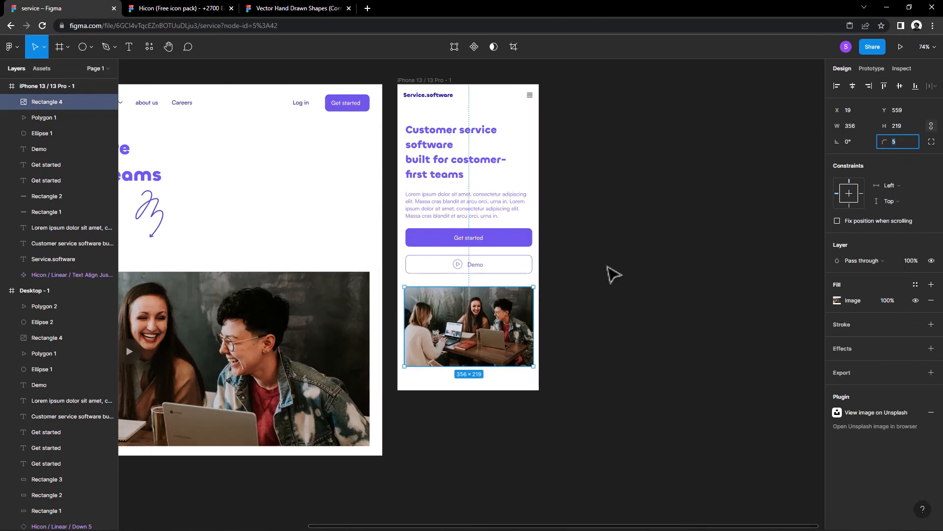
pyautogui.click(580, 302)
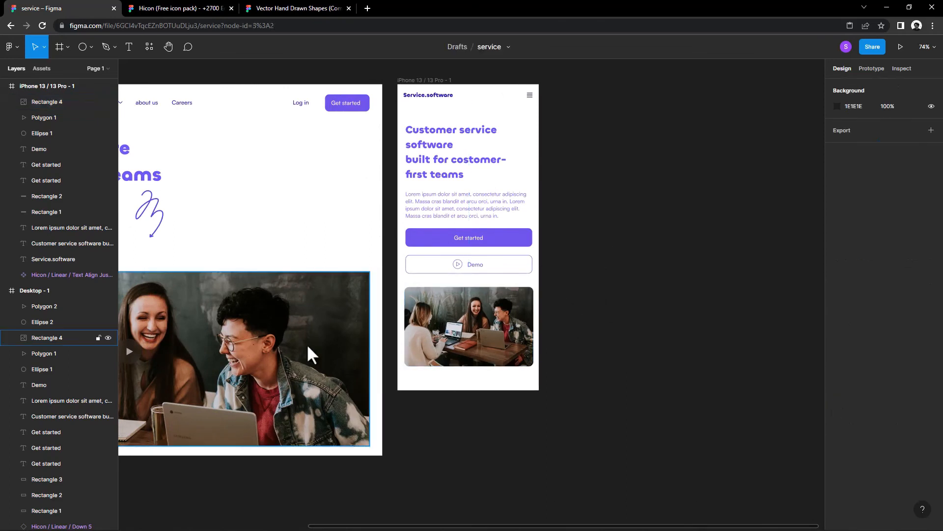
# Step: Give the desktop hero photo a corner radius of 13
pyautogui.click(306, 344)
pyautogui.write('7')
pyautogui.press('Return')
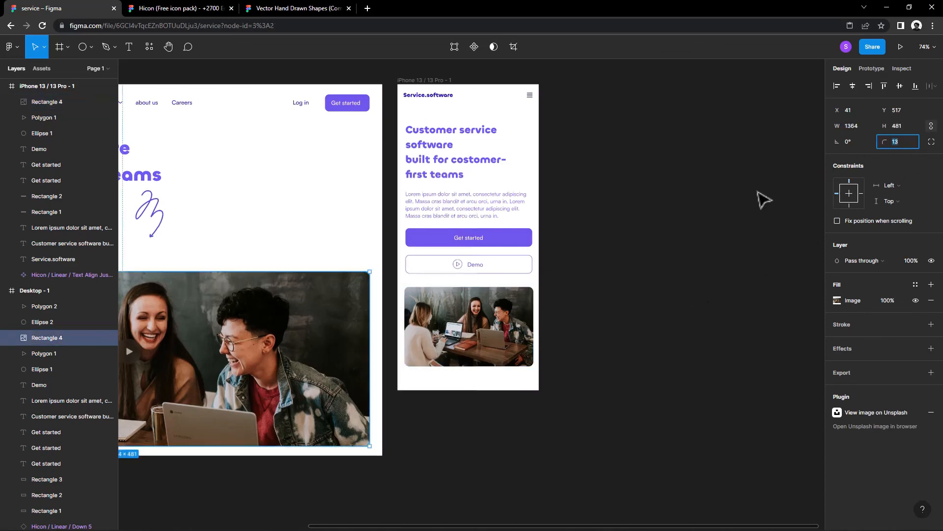
pyautogui.click(611, 301)
# Step: Lock the desktop hero photo and select the play button's circle and triangle on top of it
pyautogui.moveTo(610, 301); pyautogui.dragTo(835, 287)
pyautogui.moveTo(699, 336); pyautogui.dragTo(614, 351)
pyautogui.moveTo(594, 258); pyautogui.dragTo(576, 311)
pyautogui.moveTo(502, 374); pyautogui.dragTo(638, 344)
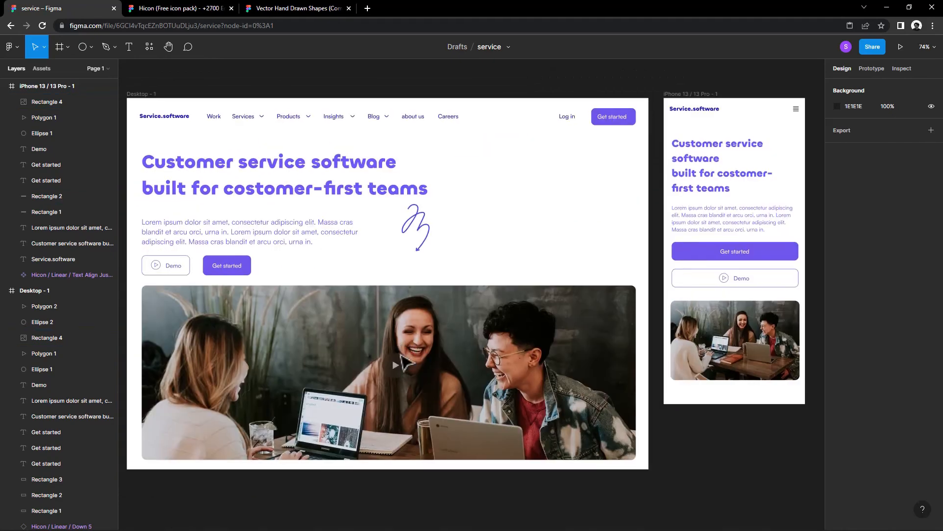
pyautogui.moveTo(391, 396); pyautogui.dragTo(389, 357)
pyautogui.hotkey('ctrl', 'z')
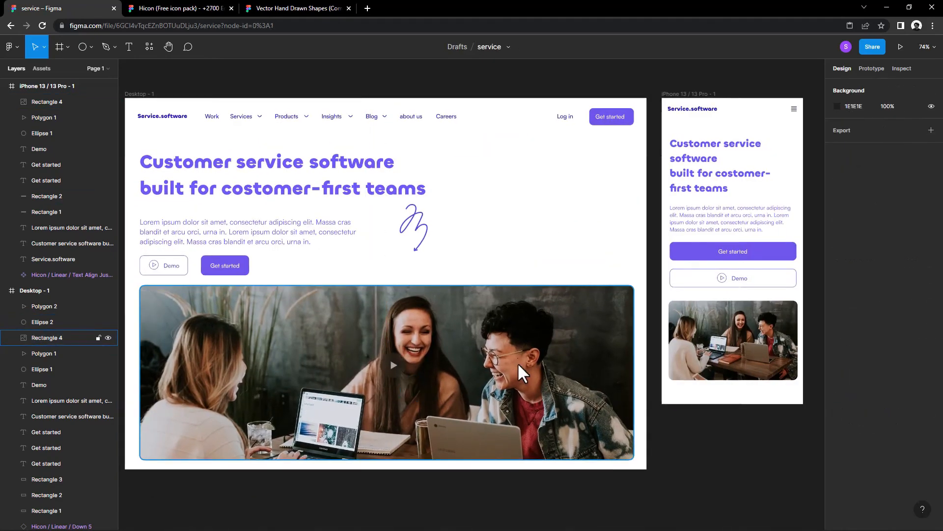
pyautogui.click(518, 362)
pyautogui.click(98, 337)
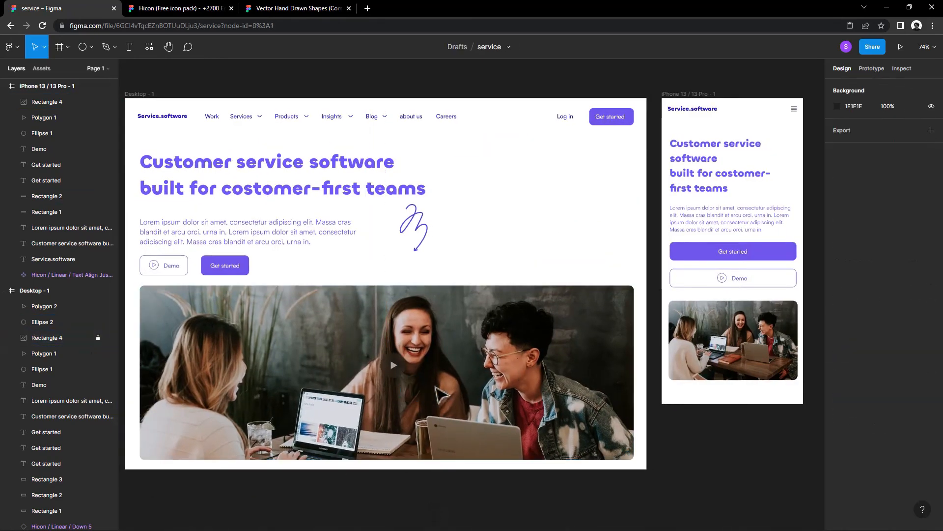
pyautogui.moveTo(429, 394); pyautogui.dragTo(393, 373)
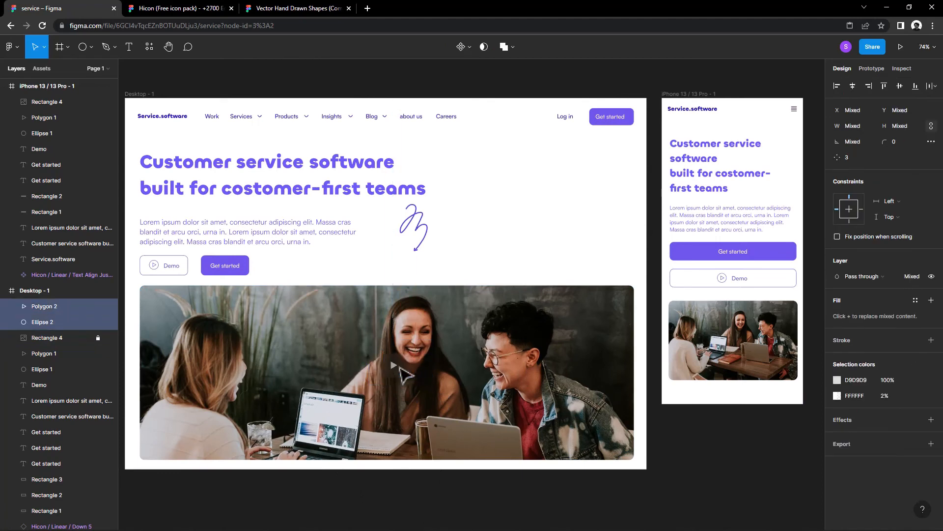
# Step: Stretch the iPhone photo downward to a height of about 272
pyautogui.click(735, 366)
pyautogui.moveTo(739, 380); pyautogui.dragTo(739, 399)
pyautogui.click(737, 441)
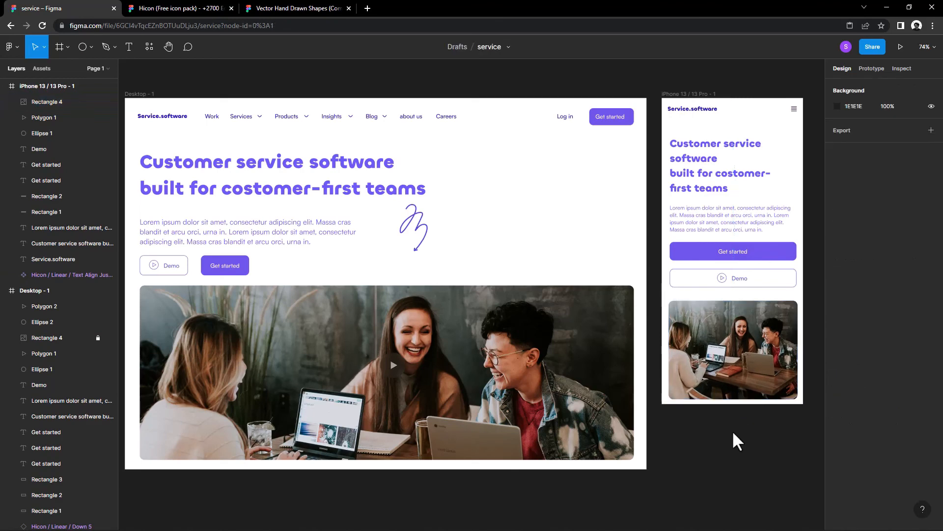
# Step: Copy the desktop photo's play circle and triangle onto the iPhone photo and centre the triangle within the circle
pyautogui.moveTo(733, 432); pyautogui.dragTo(657, 431)
pyautogui.moveTo(331, 378); pyautogui.dragTo(671, 337)
pyautogui.click(678, 434)
pyautogui.scroll(5, 673, 348)
pyautogui.click(674, 347)
pyautogui.moveTo(652, 304); pyautogui.dragTo(653, 307)
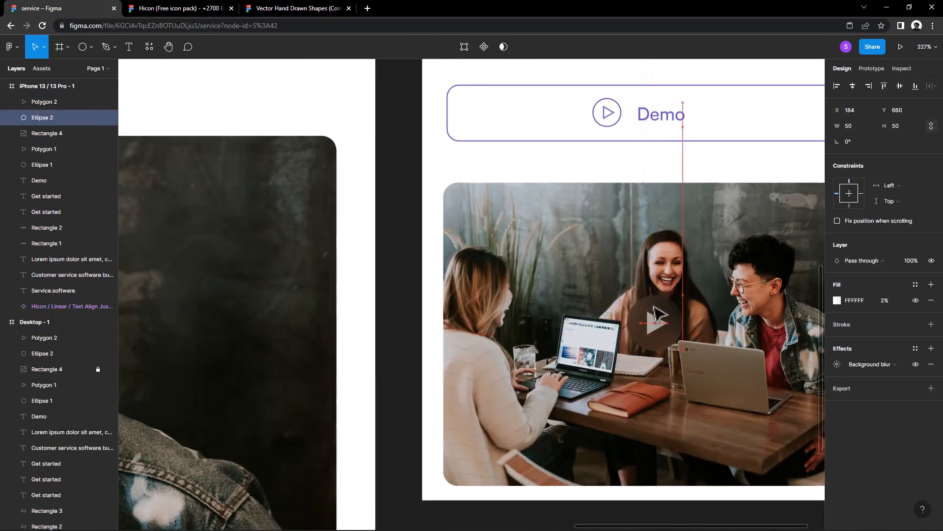
pyautogui.click(658, 325)
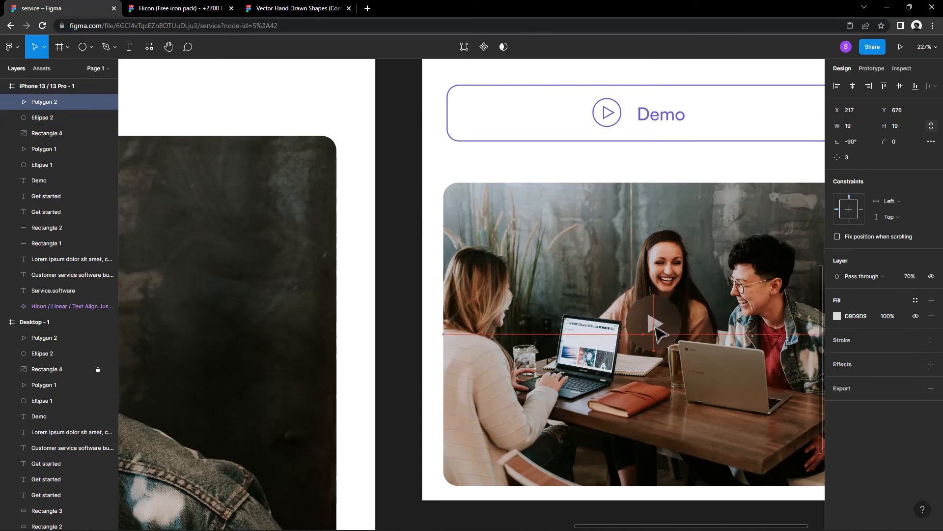
pyautogui.click(716, 315)
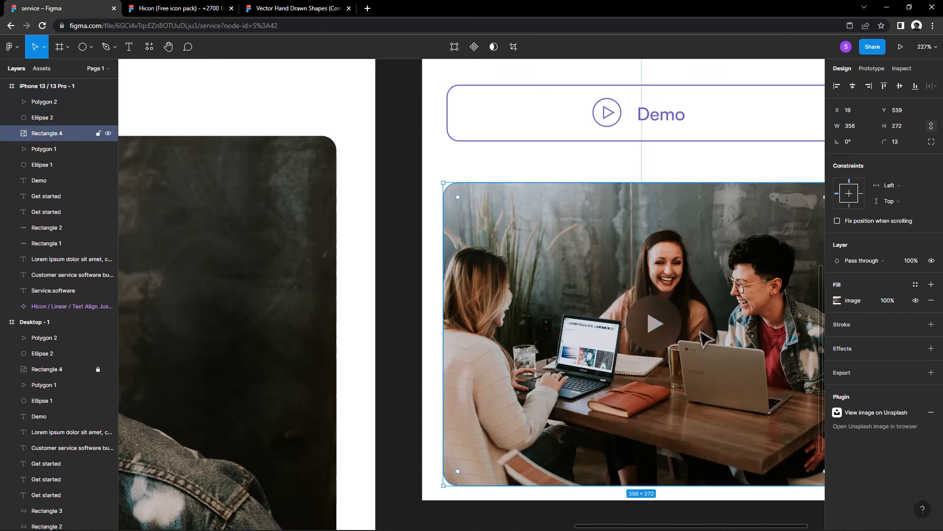
# Step: Lock the photo layer in the iPhone frame
pyautogui.scroll(-5, 700, 331)
pyautogui.hscroll(3, 678, 330)
pyautogui.click(664, 326)
pyautogui.scroll(-1, 664, 326)
pyautogui.click(536, 339)
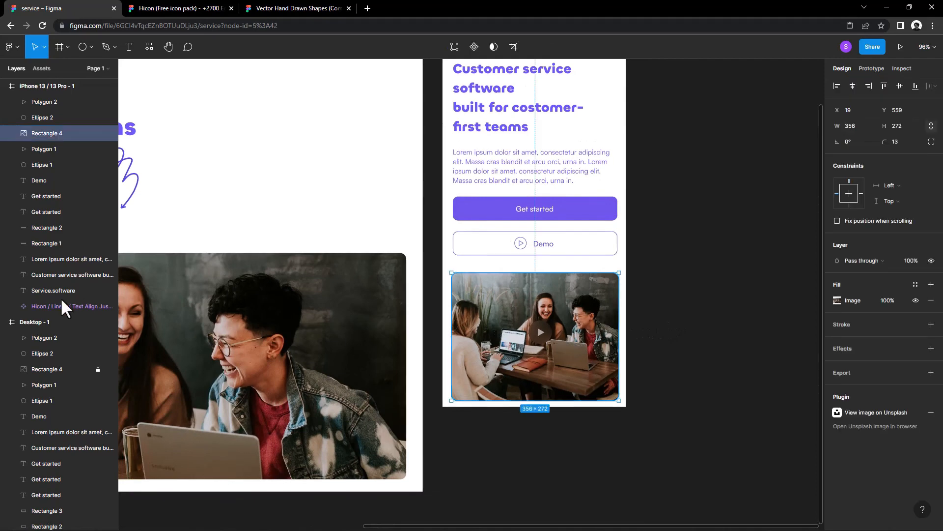
pyautogui.click(98, 133)
pyautogui.click(636, 404)
# Step: Nudge the play circle and triangle down together towards the iPhone photo's vertical centre, checking their distances to its edges
pyautogui.moveTo(530, 308); pyautogui.dragTo(553, 339)
pyautogui.press('alt')
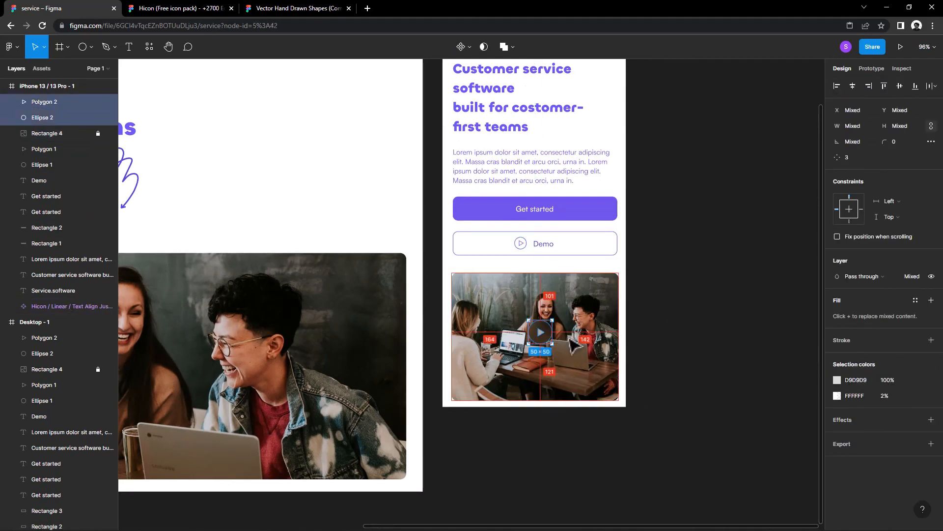
pyautogui.press('Down')
pyautogui.press('Down')
pyautogui.press('Down')
pyautogui.press('Down')
pyautogui.press('Down')
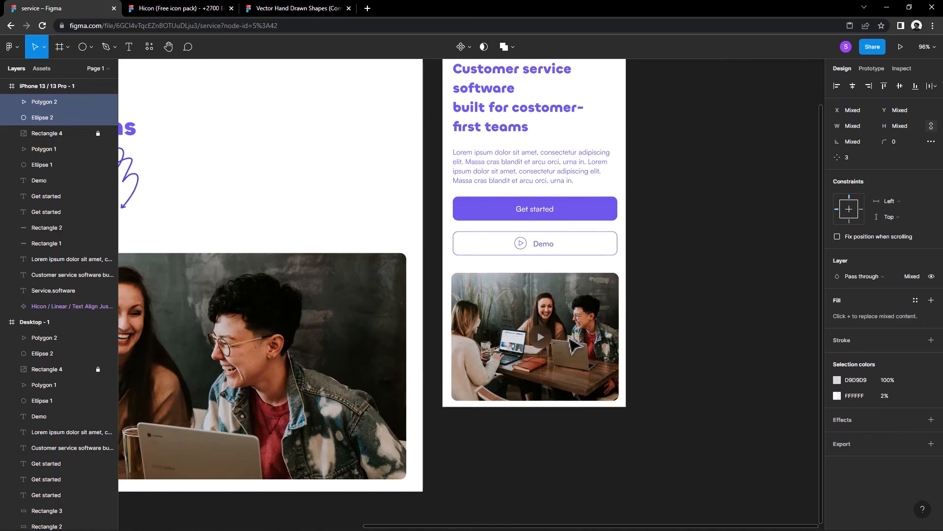
# Step: Extend the iPhone frame downward to a height of about 1099
pyautogui.scroll(3, 511, 246)
pyautogui.click(480, 167)
pyautogui.scroll(-5, 544, 274)
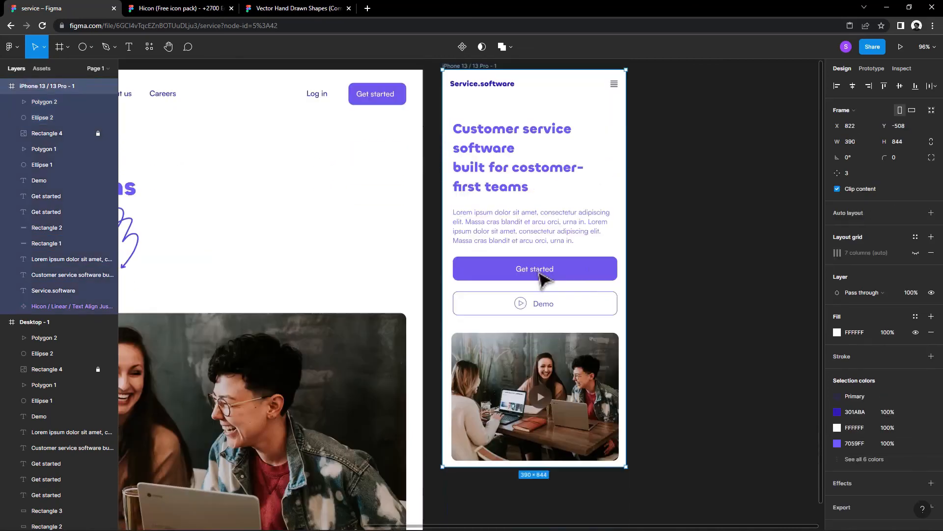
pyautogui.moveTo(552, 310); pyautogui.dragTo(553, 430)
pyautogui.scroll(1, 432, 263)
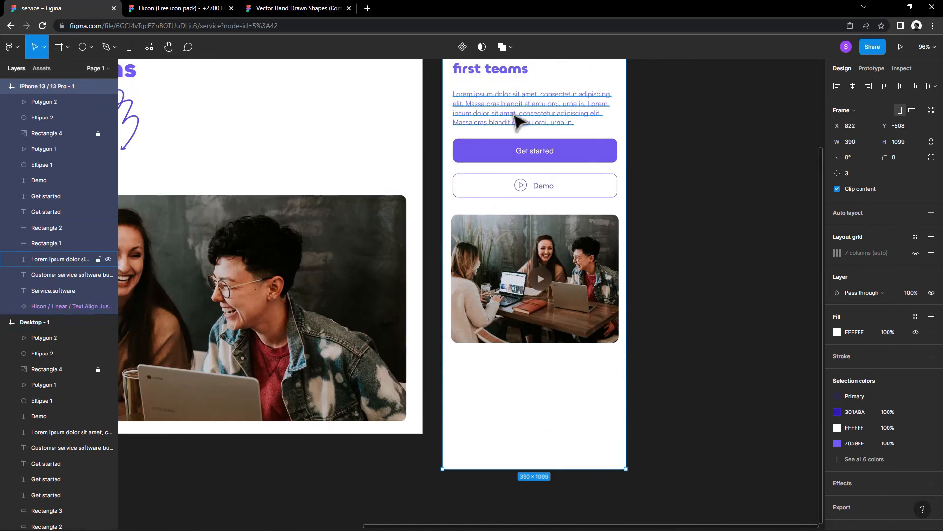
pyautogui.keyDown('alt'); pyautogui.moveTo(514, 114); pyautogui.dragTo(533, 329); pyautogui.keyUp('alt')
pyautogui.hotkey('ctrl', 'z')
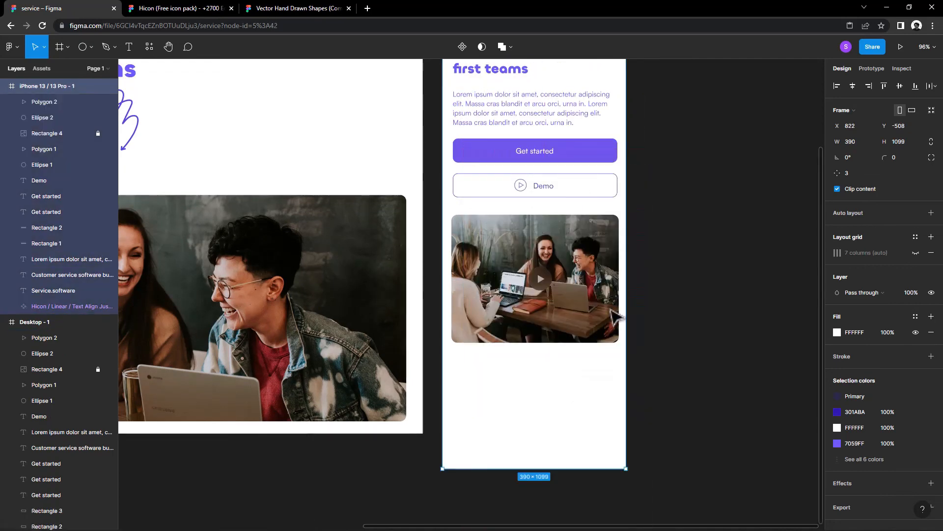
pyautogui.scroll(2, 611, 311)
pyautogui.scroll(2, 609, 315)
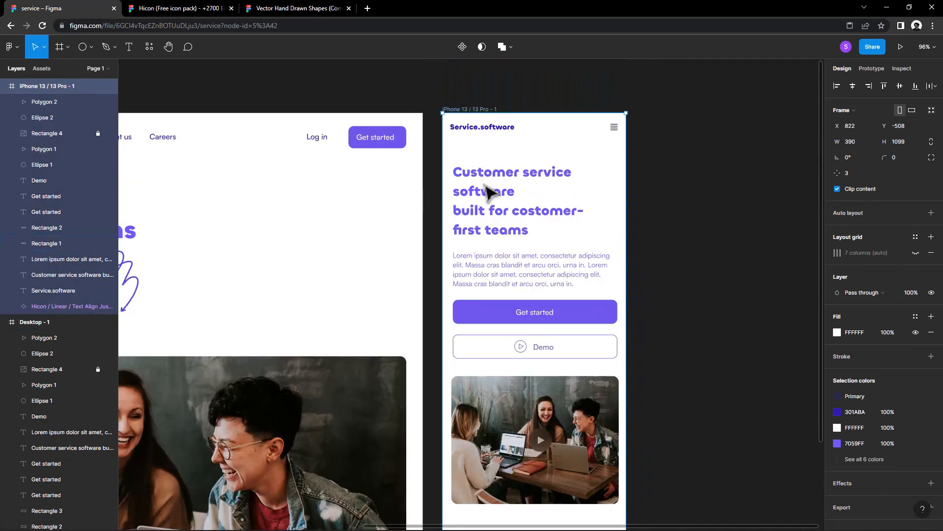
# Step: Shorten the iPhone frame so its lower edge sits just below the photo
pyautogui.click(704, 154)
pyautogui.click(467, 110)
pyautogui.scroll(-5, 589, 258)
pyautogui.moveTo(533, 386); pyautogui.dragTo(541, 268)
pyautogui.click(541, 301)
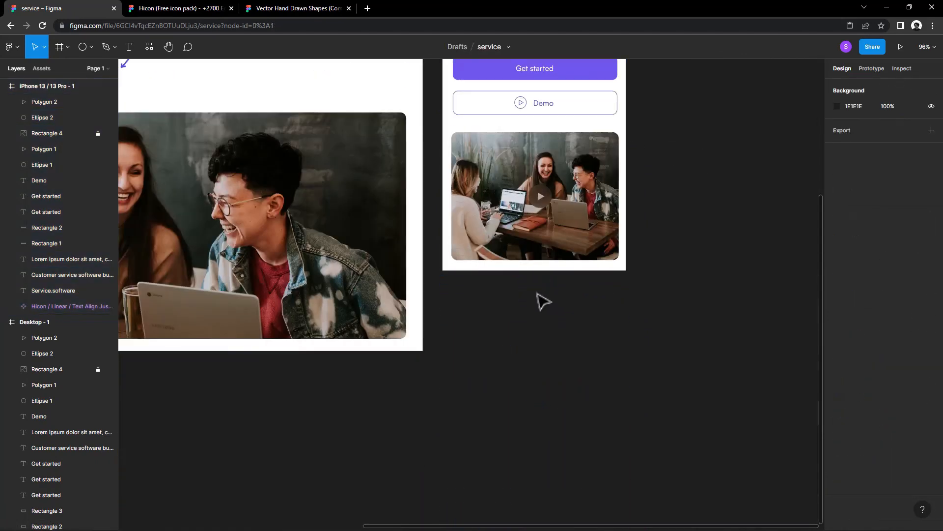
# Step: Review the desktop hero and the iPhone layout, comparing their headings, buttons and photos
pyautogui.scroll(-5, 545, 368)
pyautogui.scroll(-1, 542, 393)
pyautogui.moveTo(543, 393); pyautogui.dragTo(576, 390)
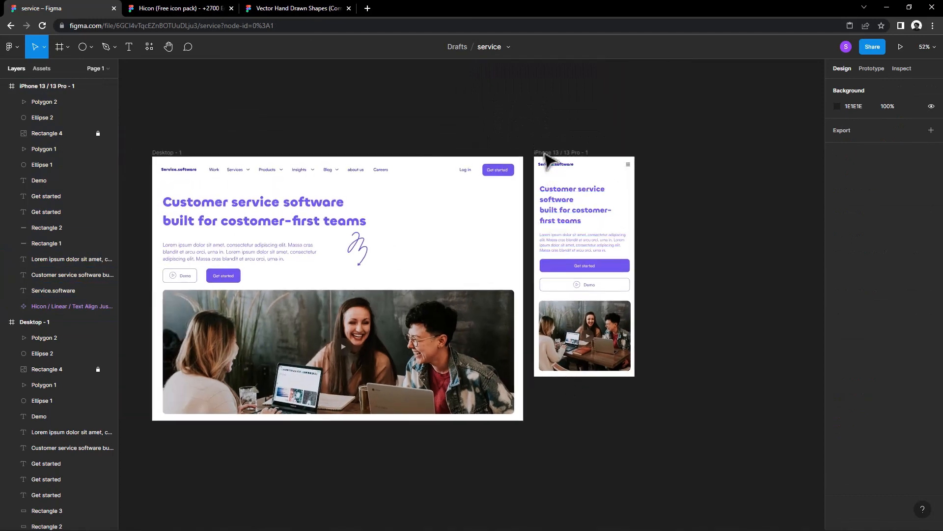
pyautogui.scroll(6, 304, 262)
pyautogui.moveTo(304, 263); pyautogui.dragTo(473, 314)
pyautogui.scroll(-3, 318, 336)
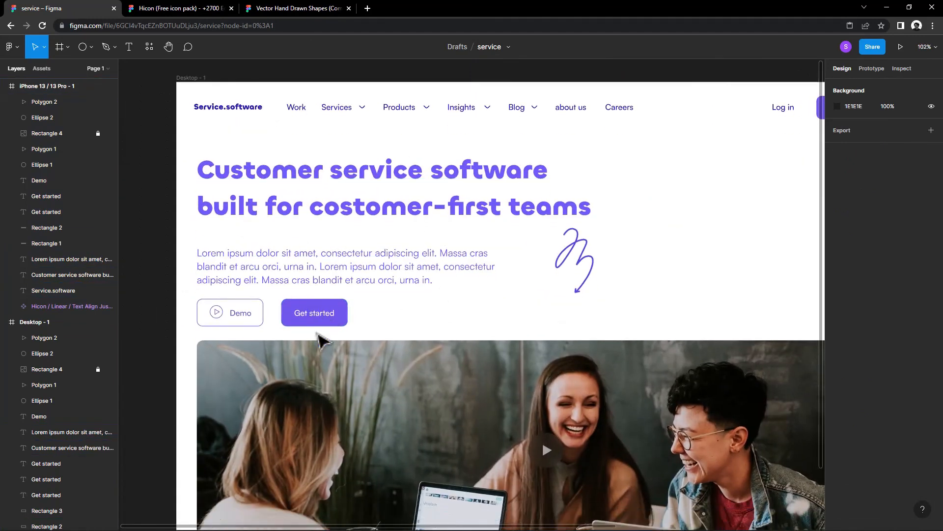
pyautogui.moveTo(510, 285); pyautogui.dragTo(383, 392)
pyautogui.moveTo(500, 347); pyautogui.dragTo(275, 364)
pyautogui.moveTo(464, 350); pyautogui.dragTo(344, 354)
pyautogui.moveTo(464, 316); pyautogui.dragTo(367, 331)
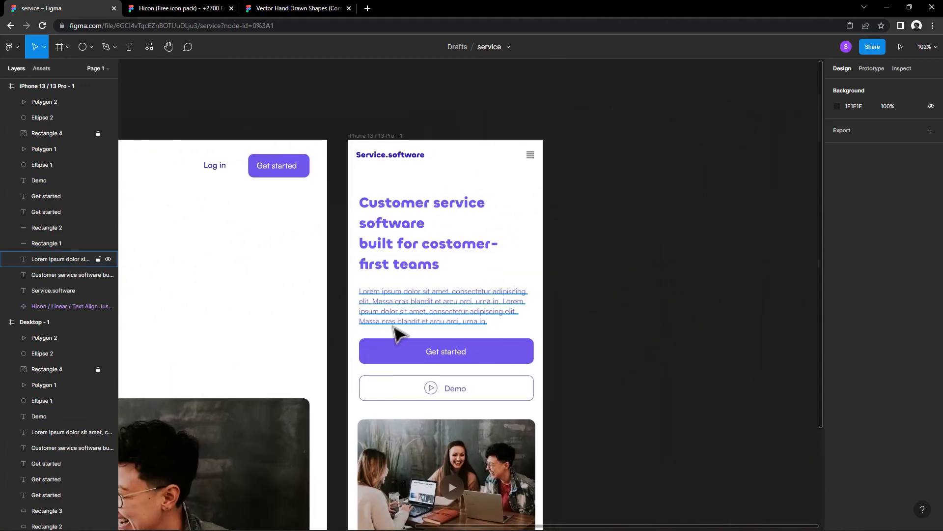
# Step: Open the selection colour of the iPhone header's menu icon
pyautogui.click(531, 157)
pyautogui.click(836, 492)
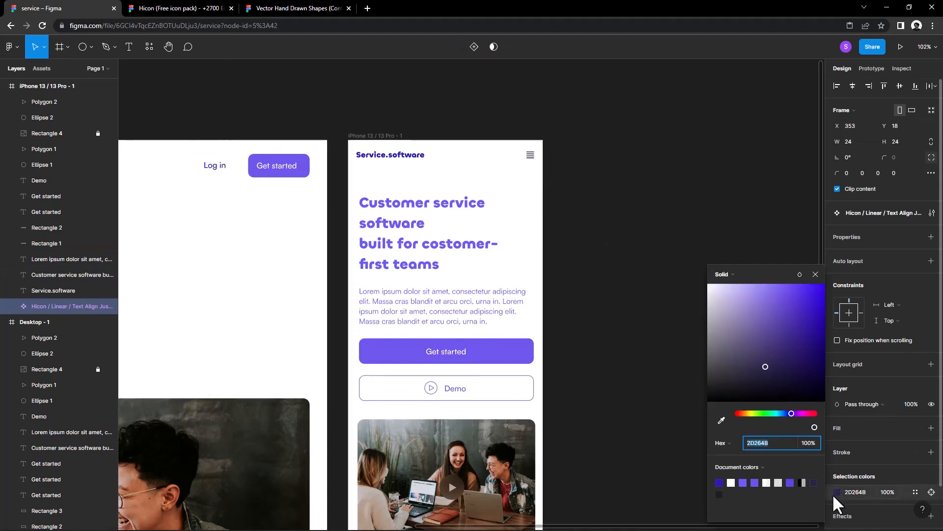
pyautogui.click(659, 431)
# Step: Preview the prototype full screen, viewing the desktop page and advancing to the iPhone frame
pyautogui.scroll(-3, 468, 308)
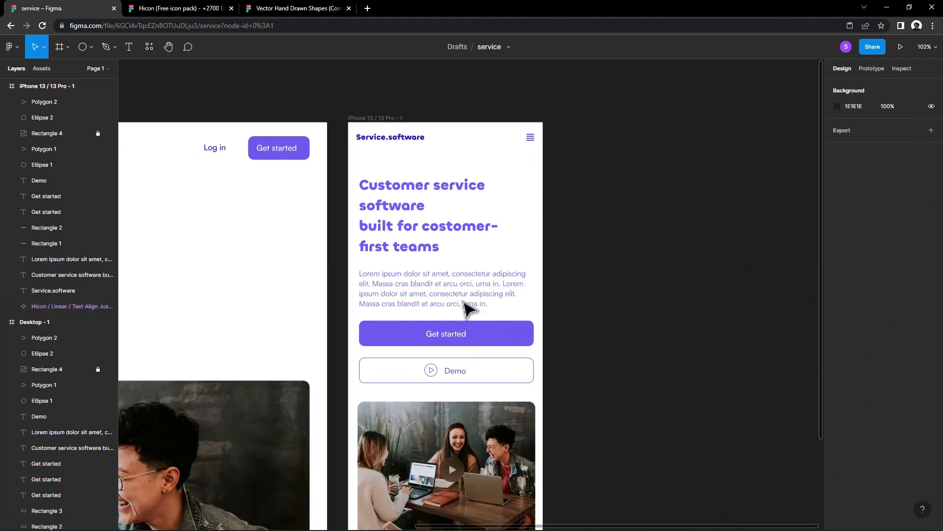
pyautogui.scroll(-1, 463, 302)
pyautogui.scroll(4, 463, 301)
pyautogui.moveTo(249, 320); pyautogui.dragTo(590, 284)
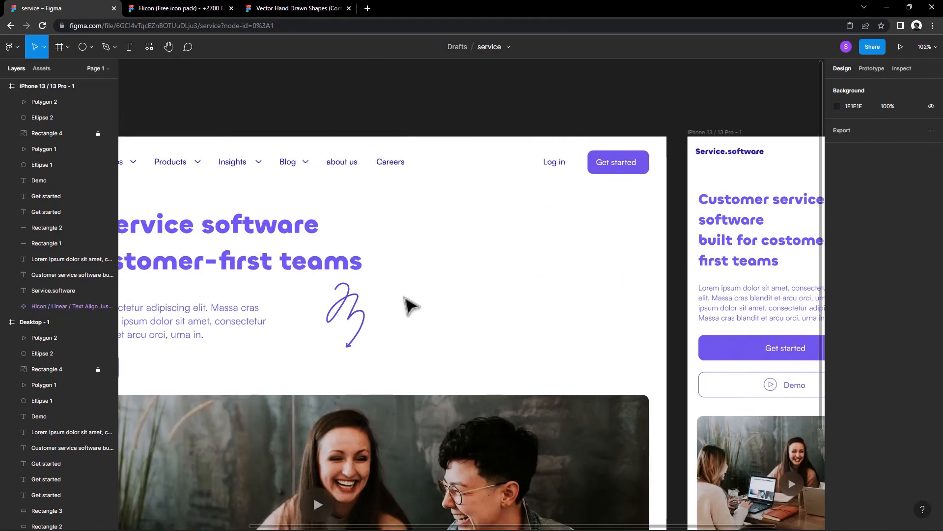
pyautogui.scroll(-1, 400, 326)
pyautogui.scroll(-2, 400, 327)
pyautogui.moveTo(403, 343); pyautogui.dragTo(439, 316)
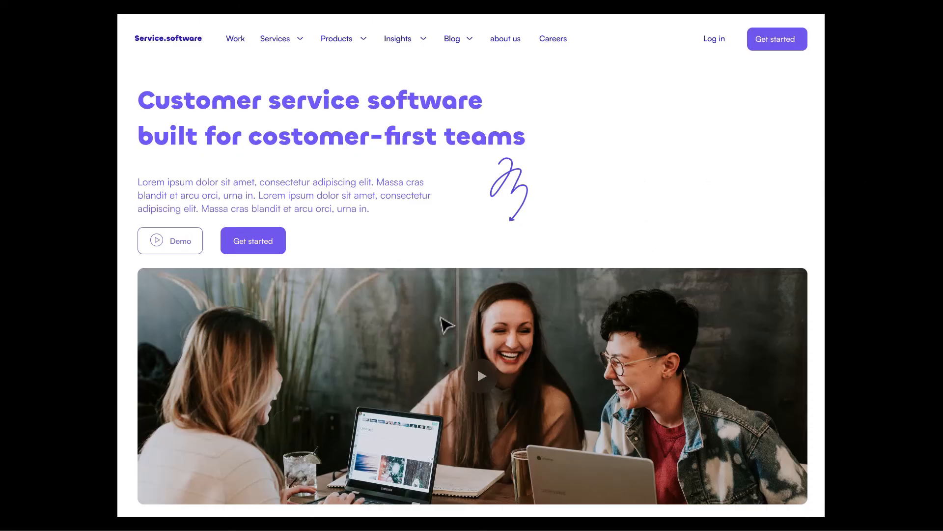
pyautogui.click(924, 16)
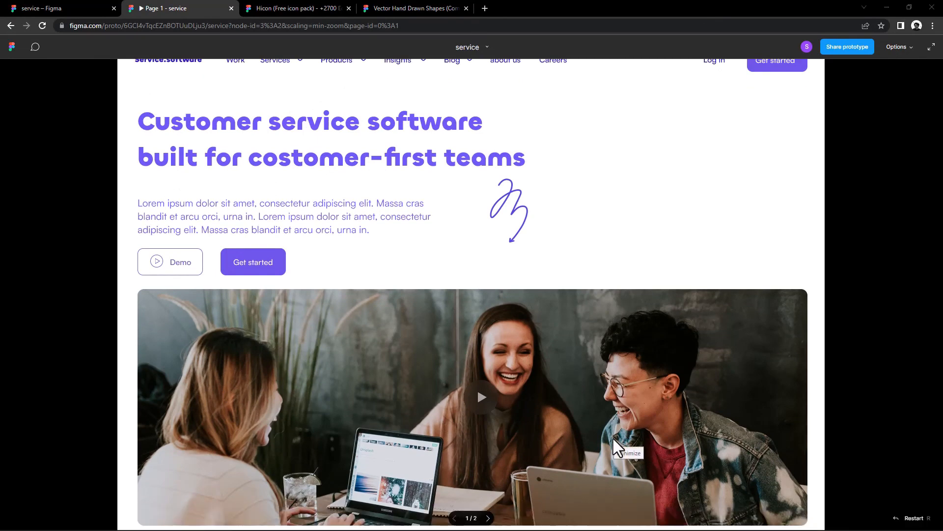
pyautogui.click(931, 47)
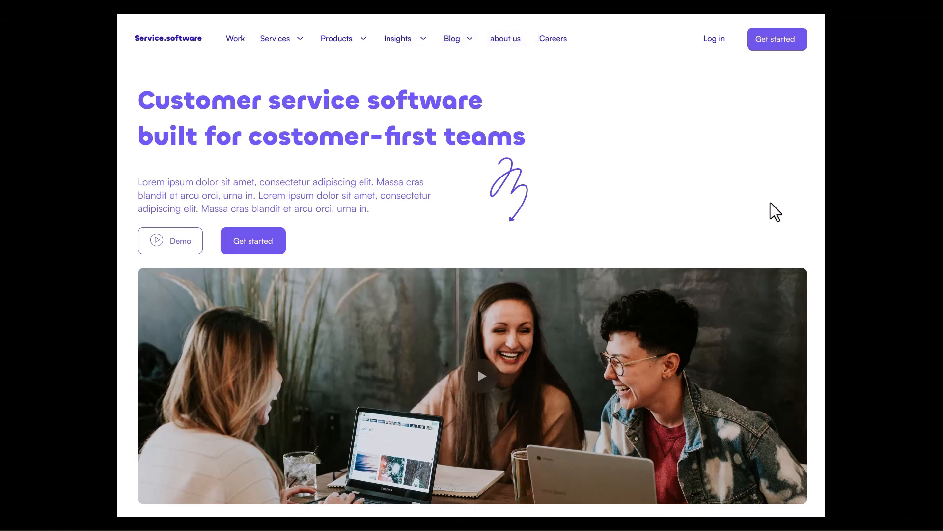
pyautogui.press('Right')
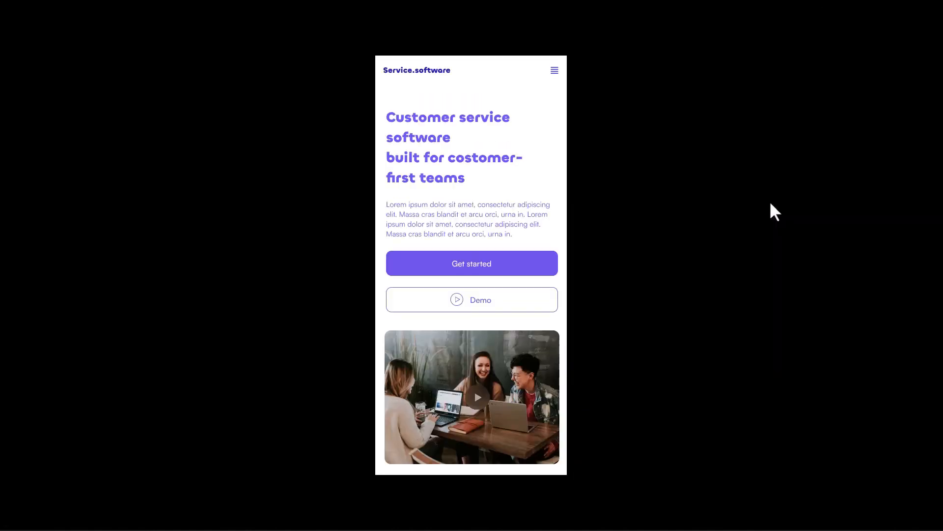